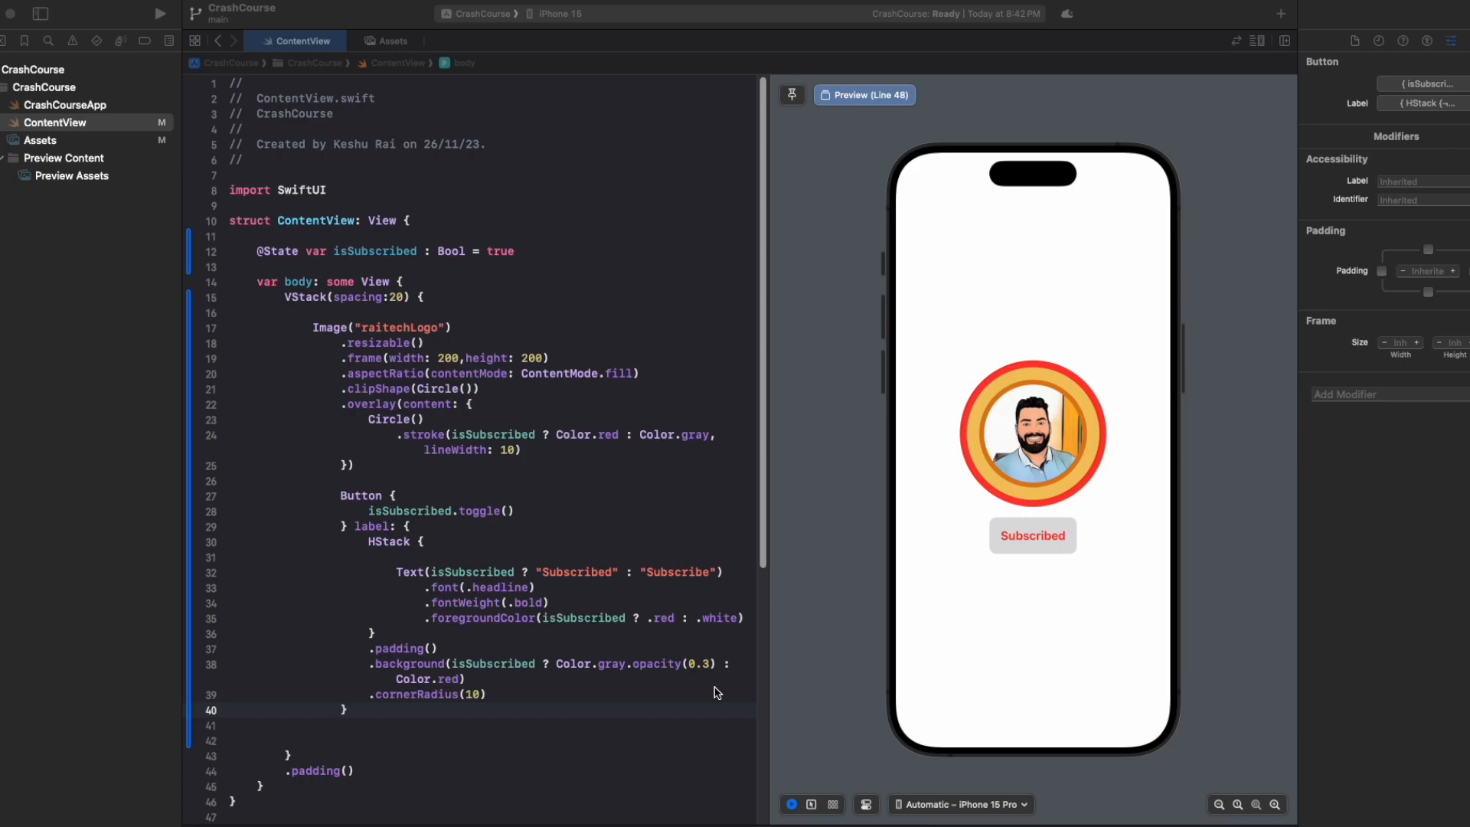
- Toggle the preview button so the ring flips grey, red, then grey again
click(354, 330)
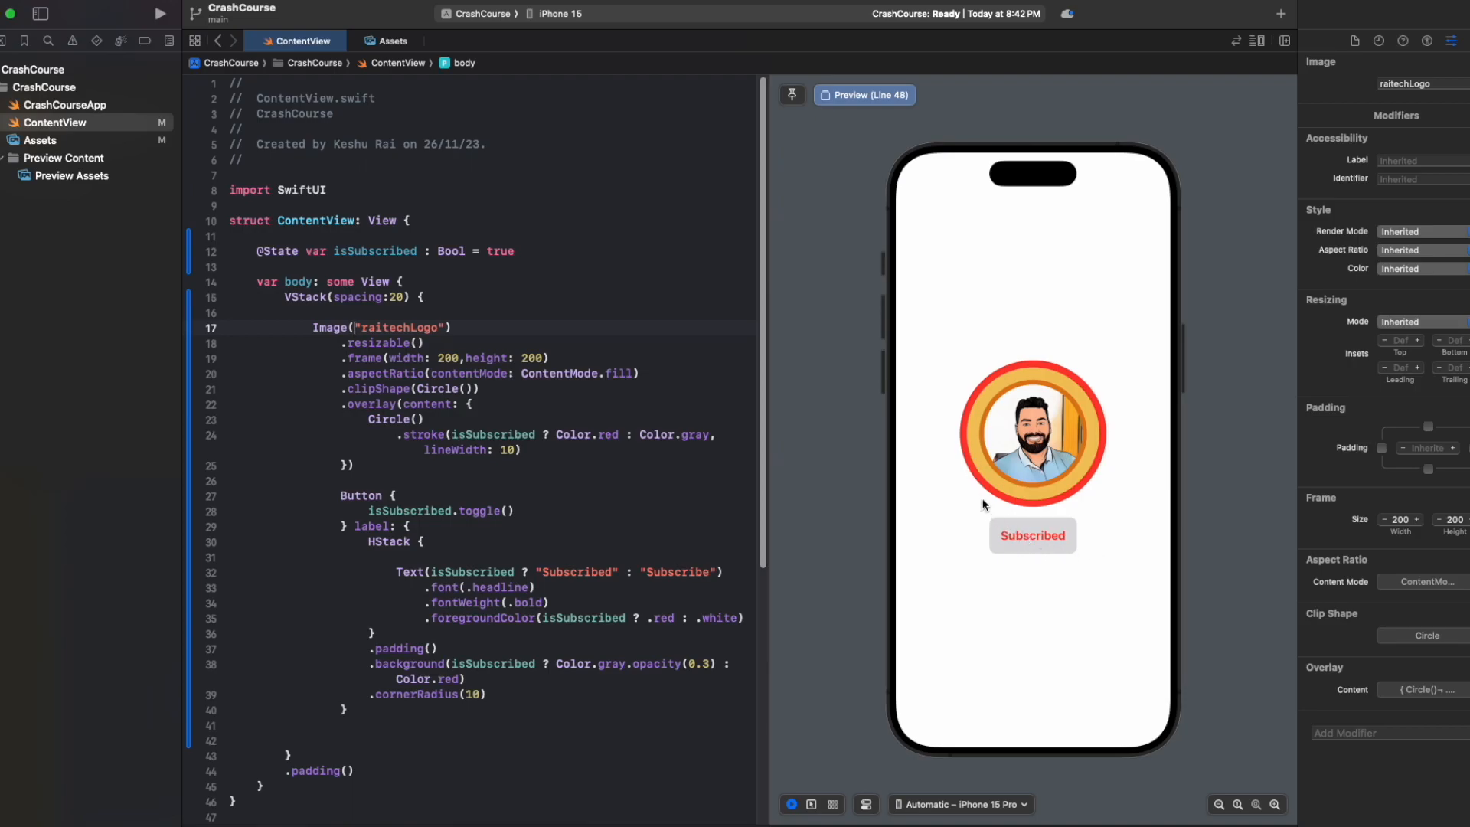
click(1037, 539)
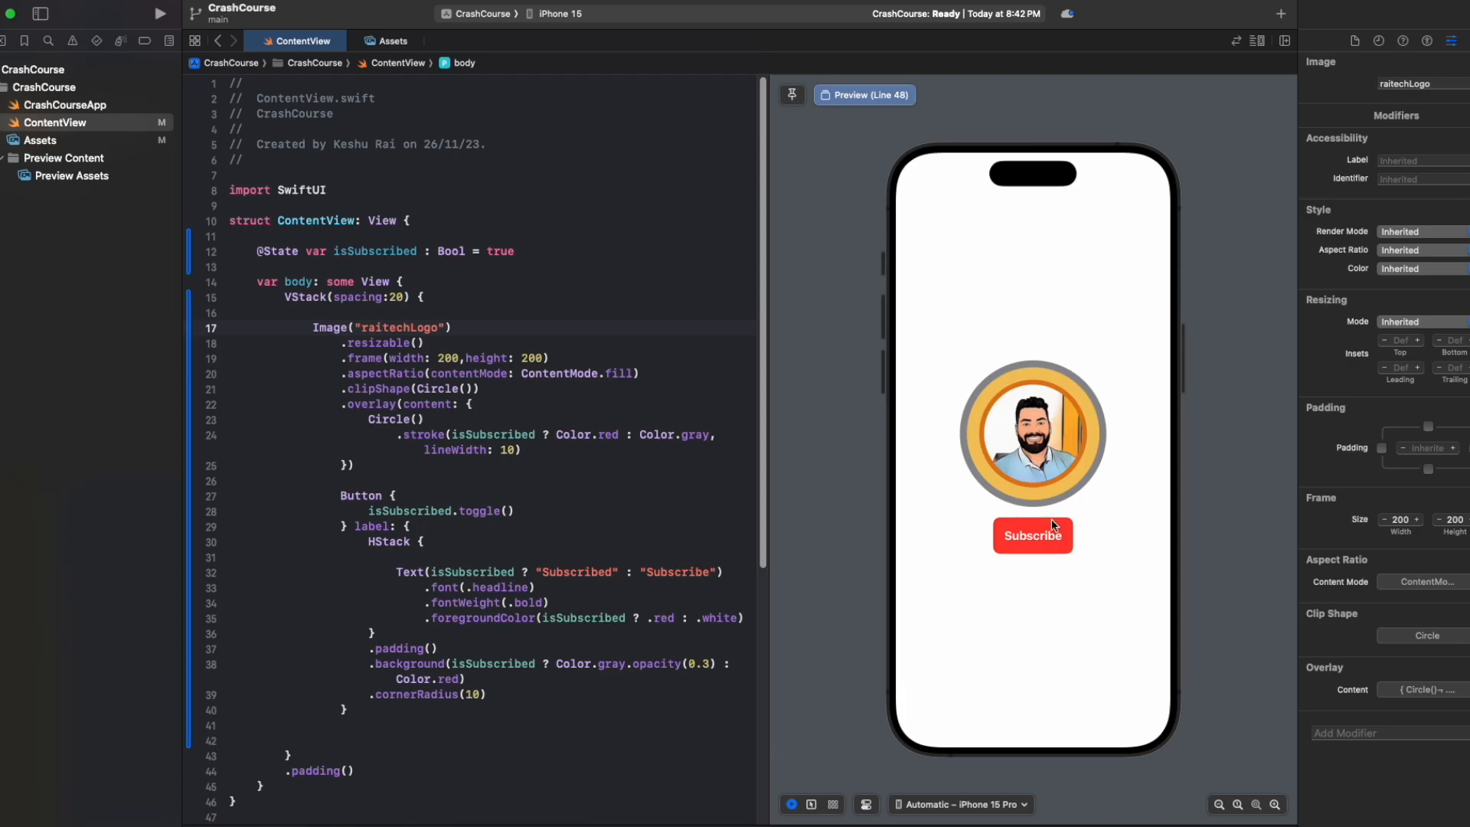
click(1038, 546)
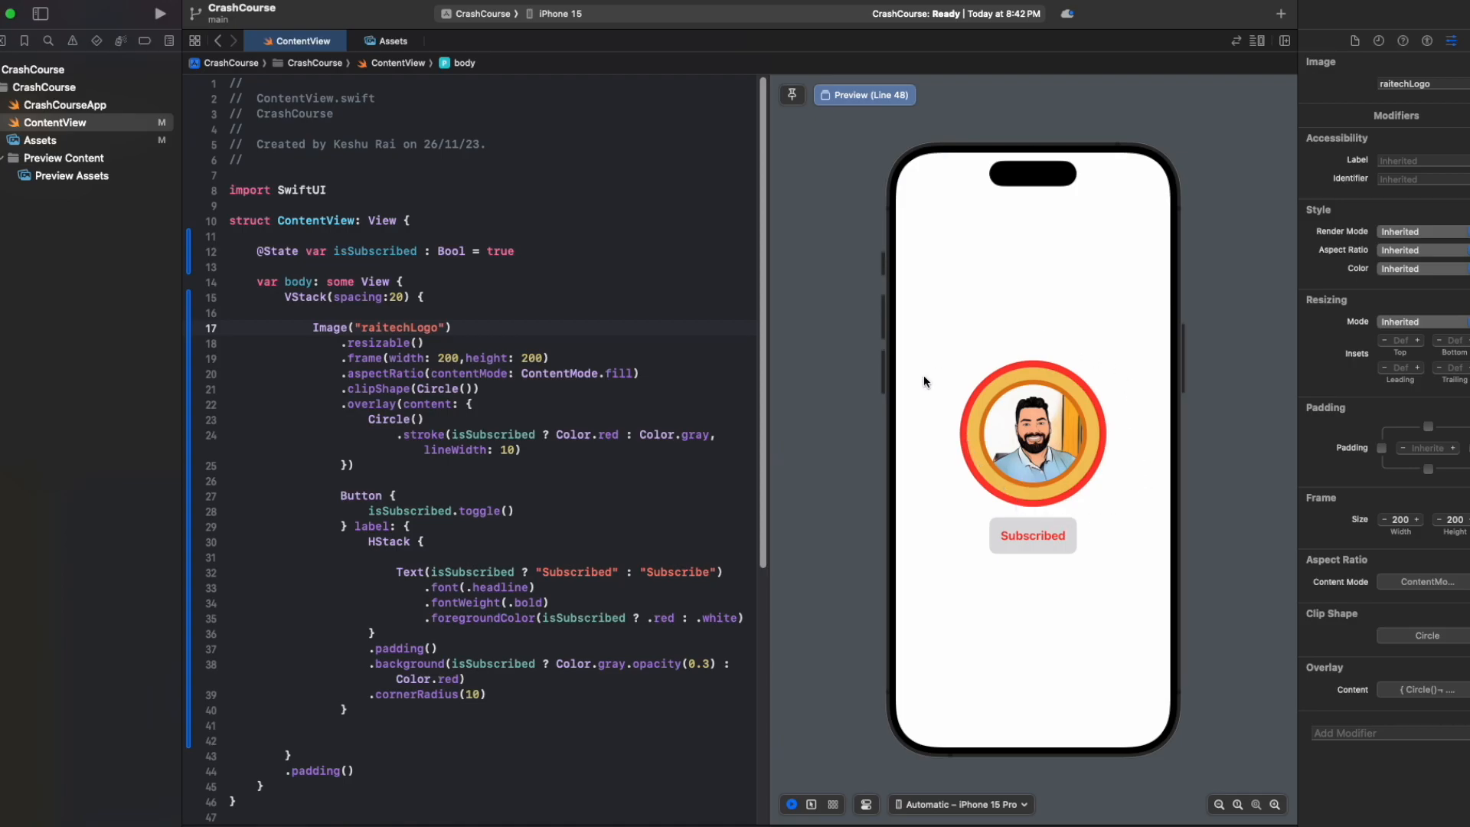
click(1052, 539)
click(1040, 538)
click(1032, 537)
click(383, 297)
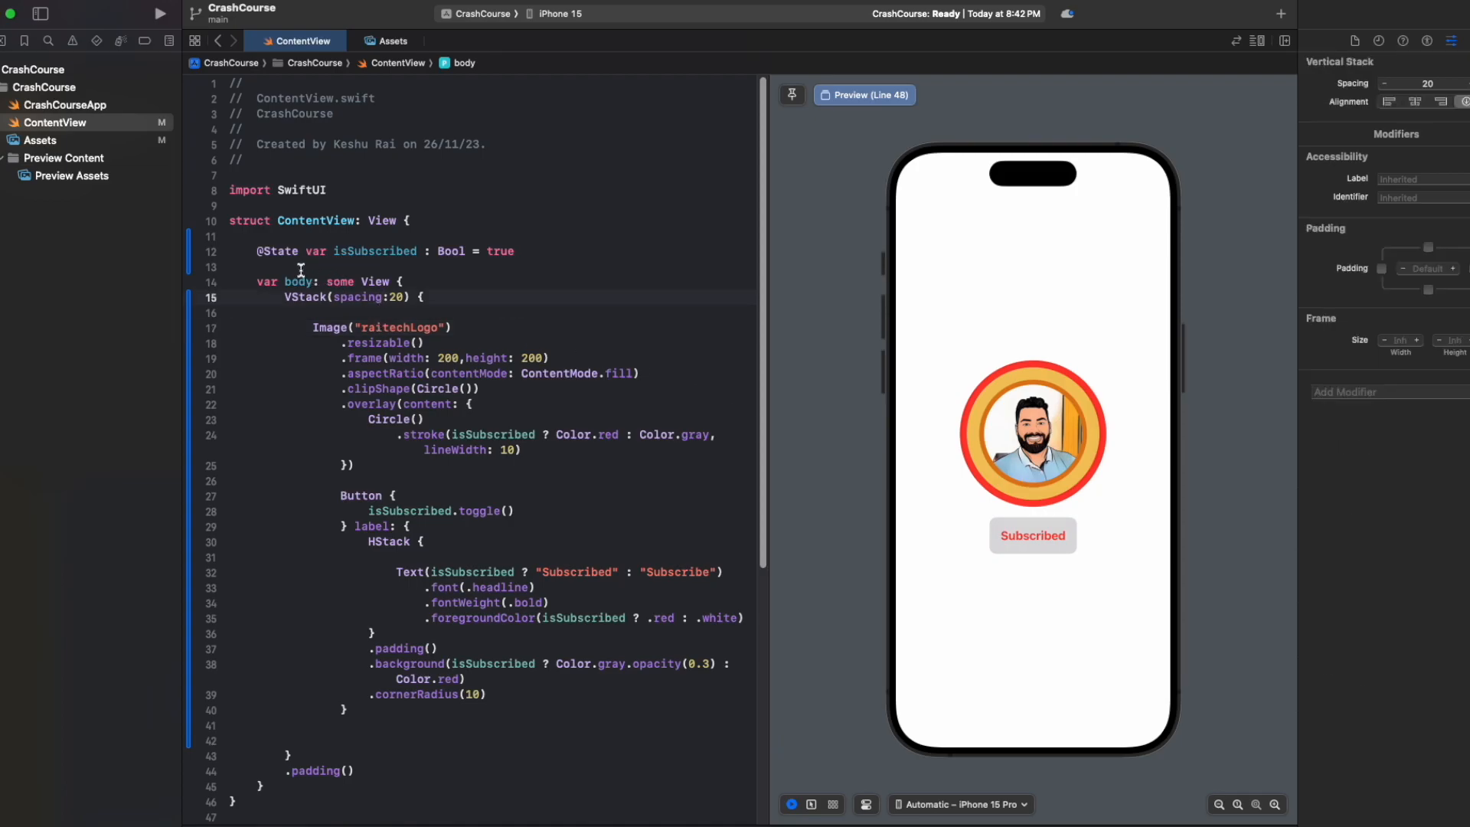
drag(243, 250, 527, 252)
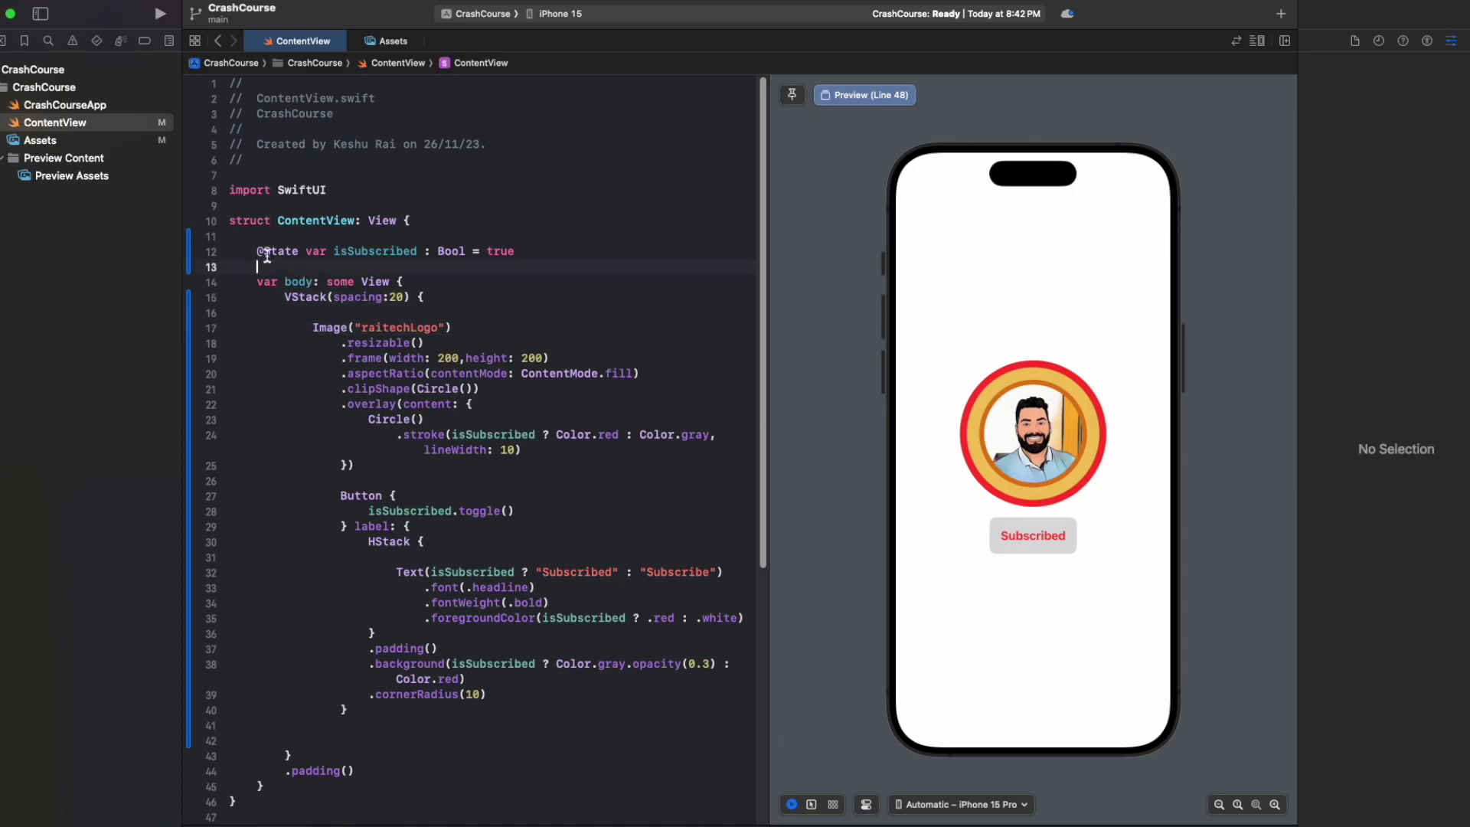
click(375, 255)
double_click(375, 252)
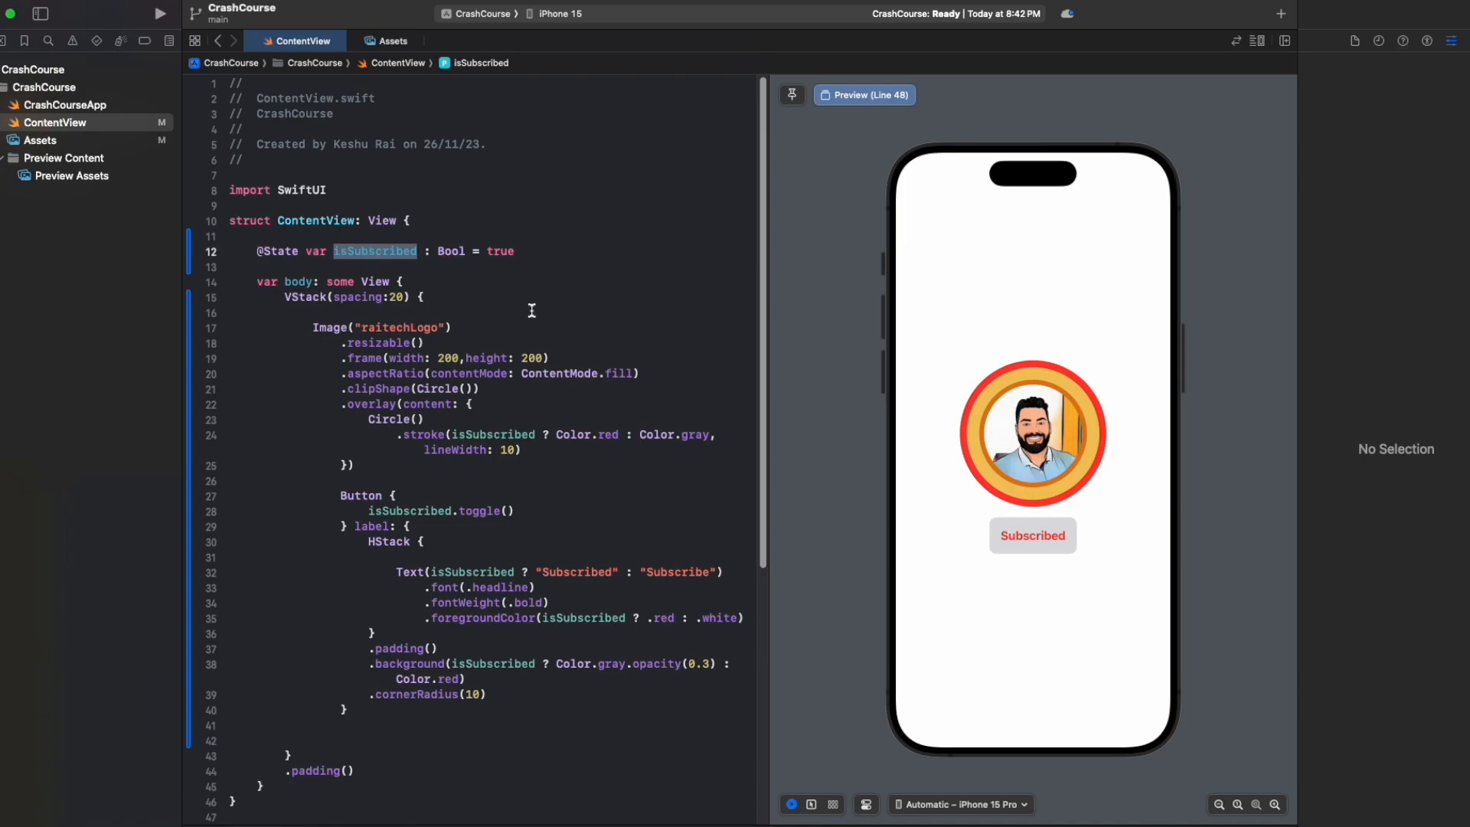
click(414, 265)
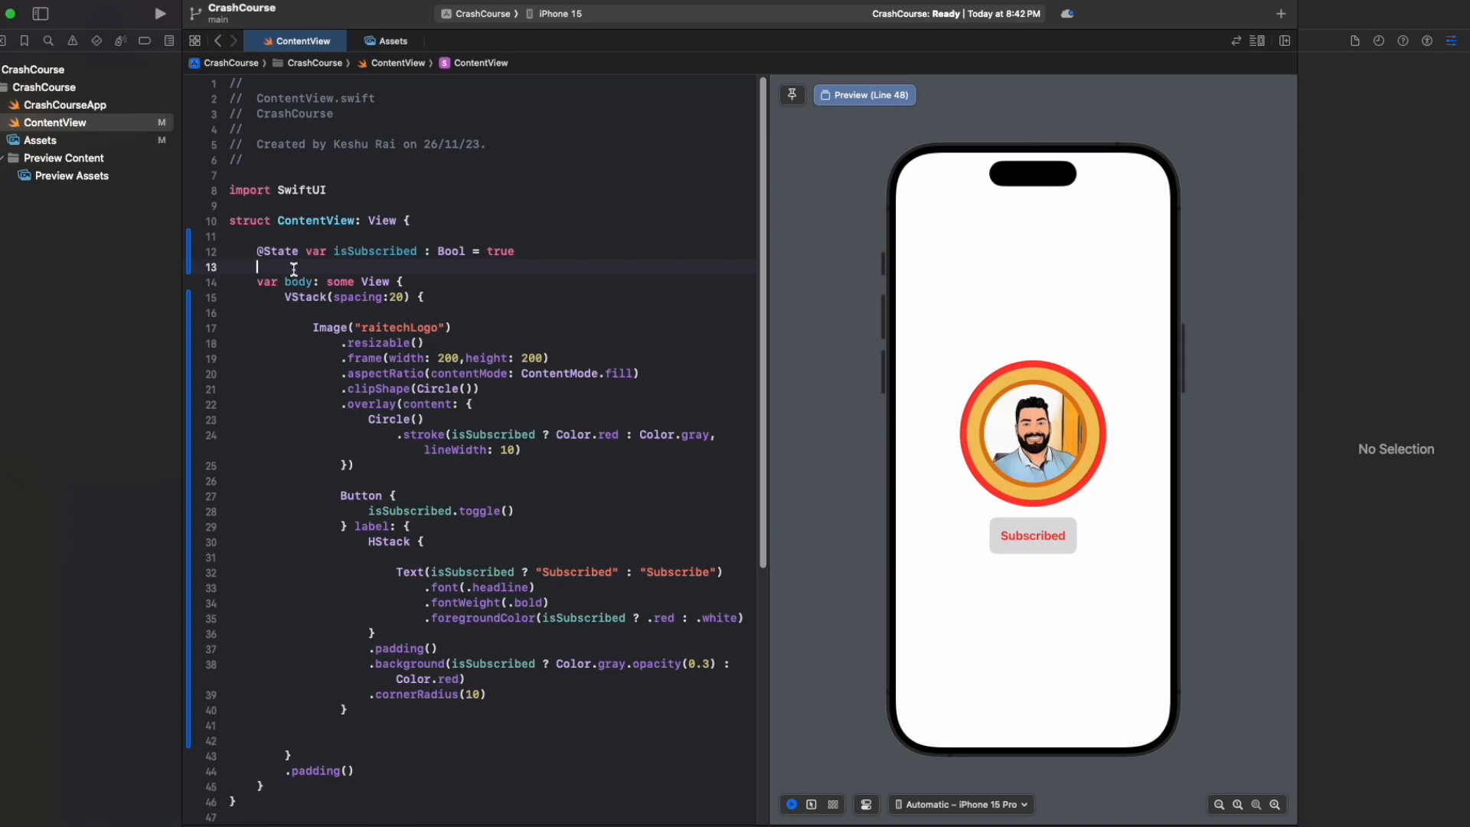
click(312, 421)
click(422, 297)
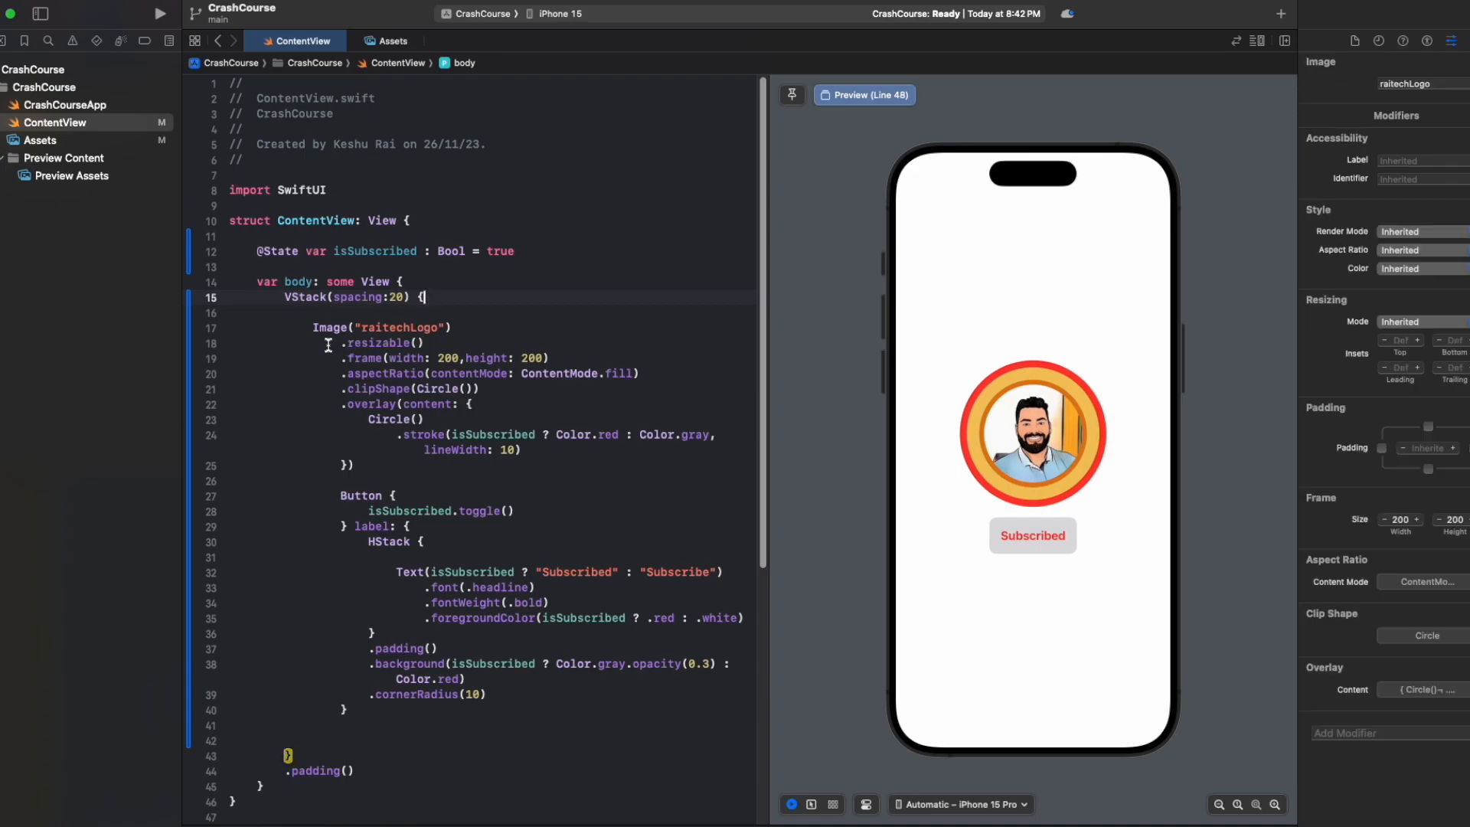
mouse_move(310, 328)
mouse_down()
mouse_move(358, 466)
mouse_move(348, 711)
mouse_up()
click(324, 496)
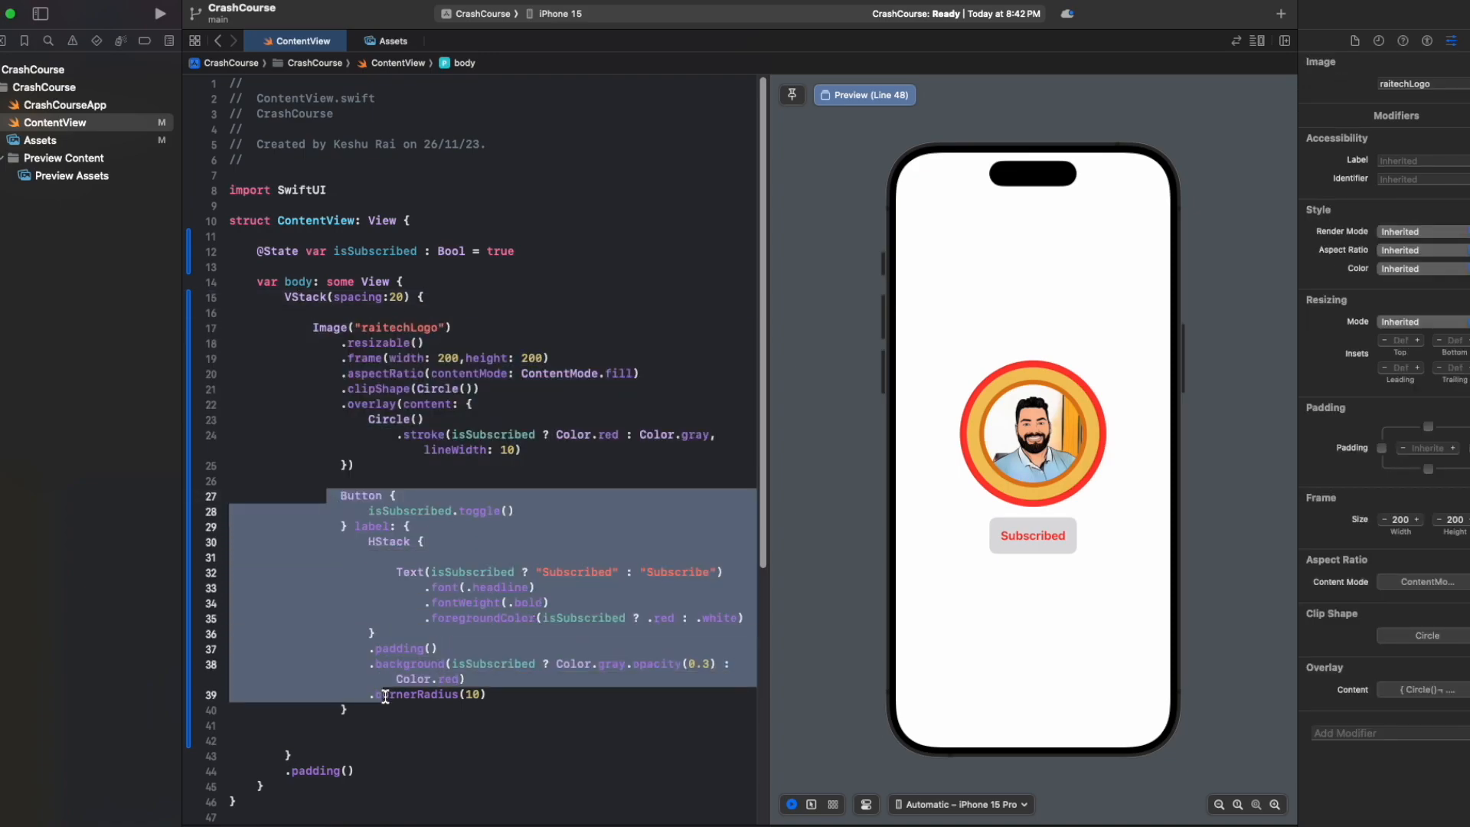
click(383, 456)
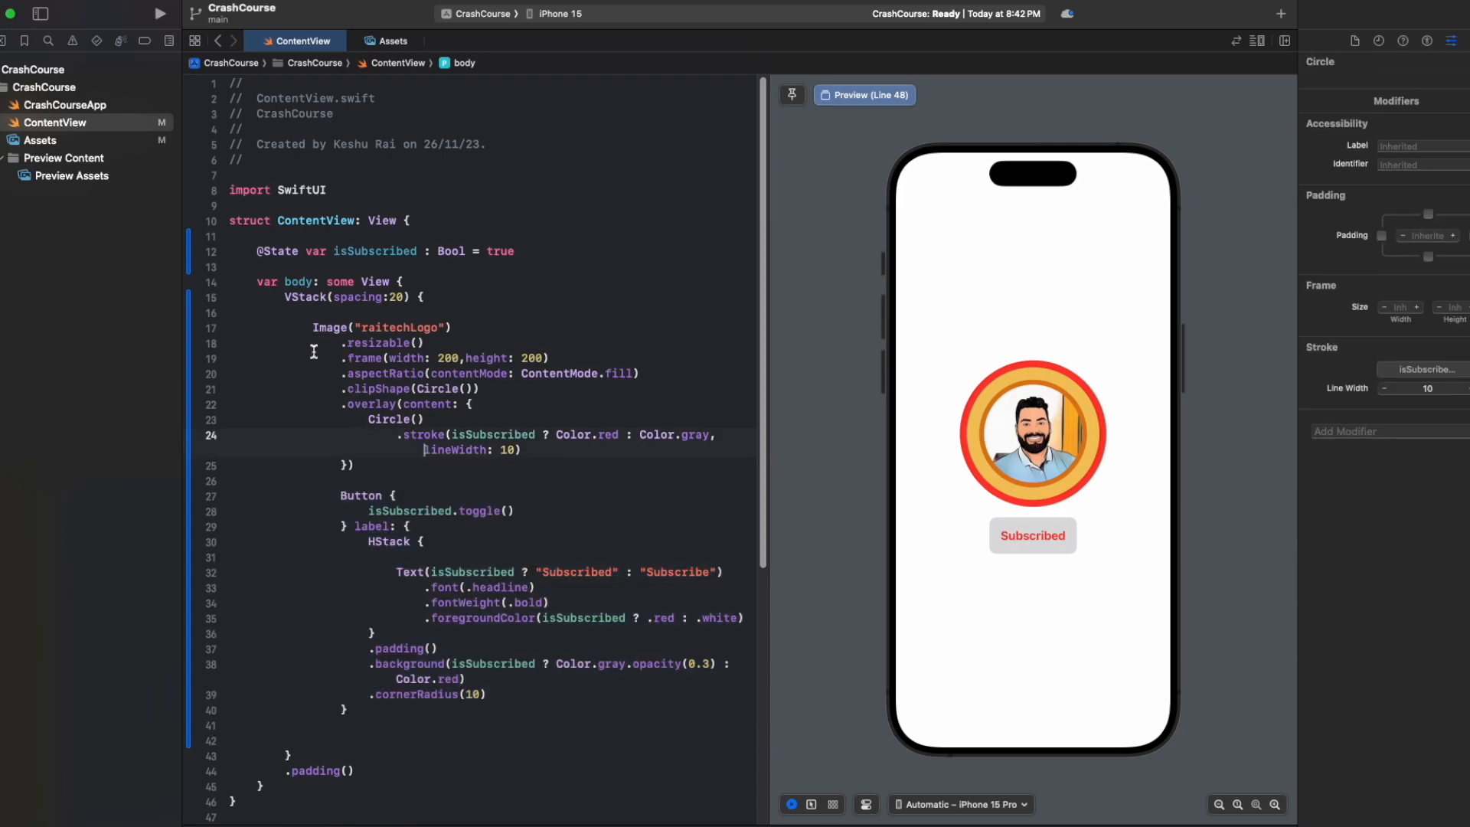
click(335, 361)
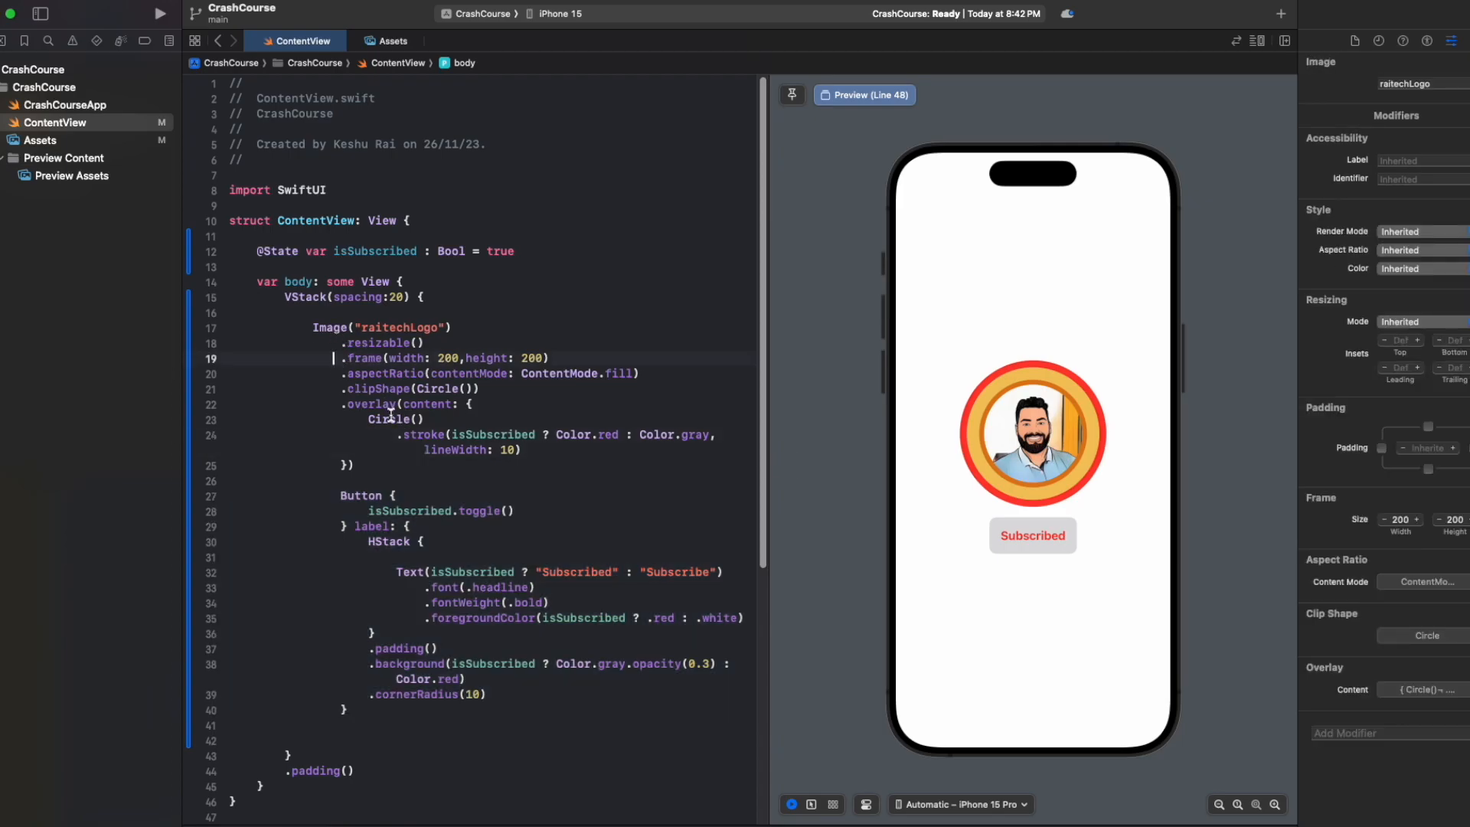
click(342, 529)
click(437, 510)
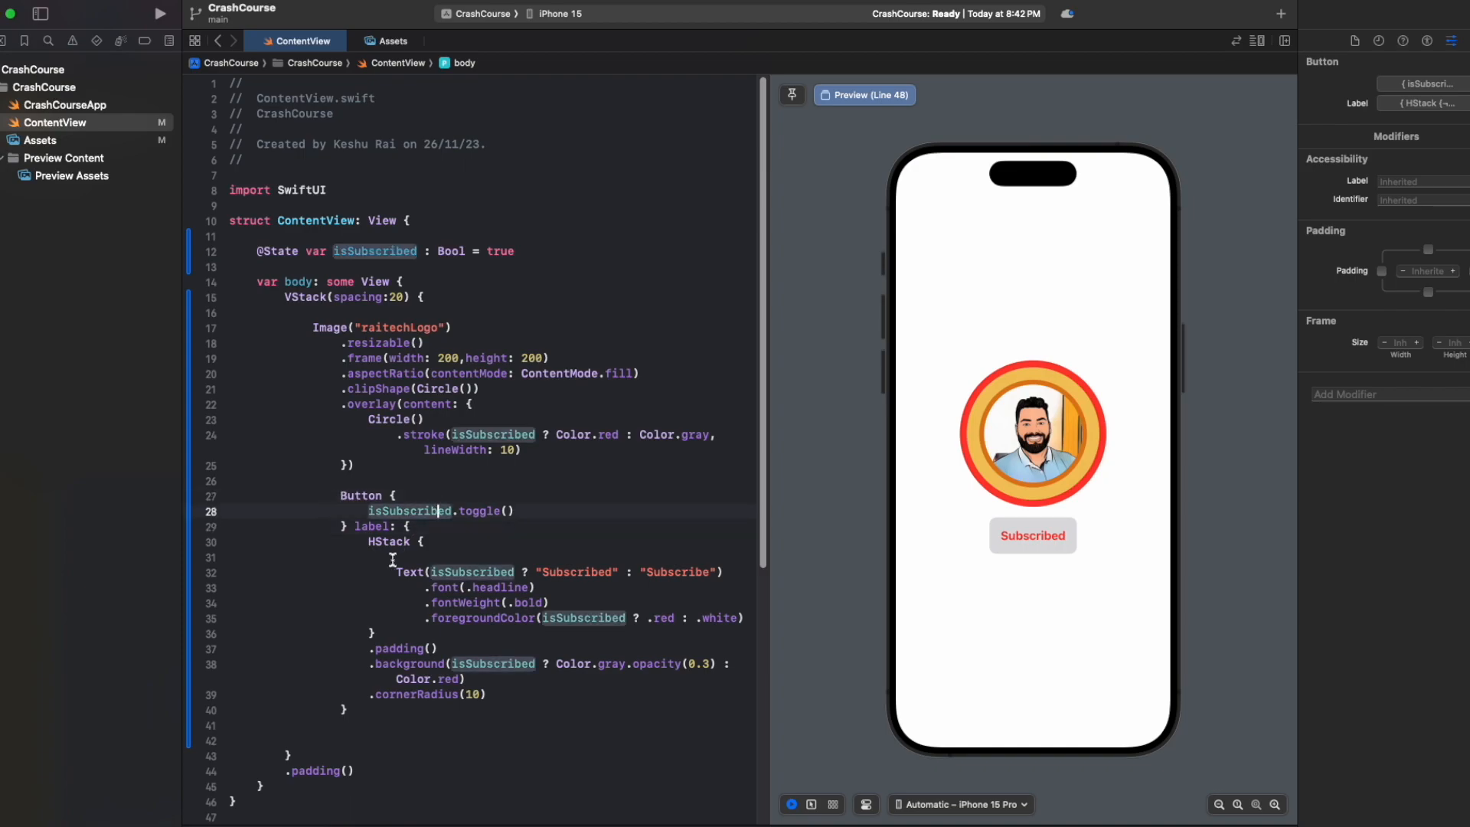
mouse_move(368, 541)
mouse_down()
mouse_move(402, 619)
mouse_move(493, 640)
mouse_up()
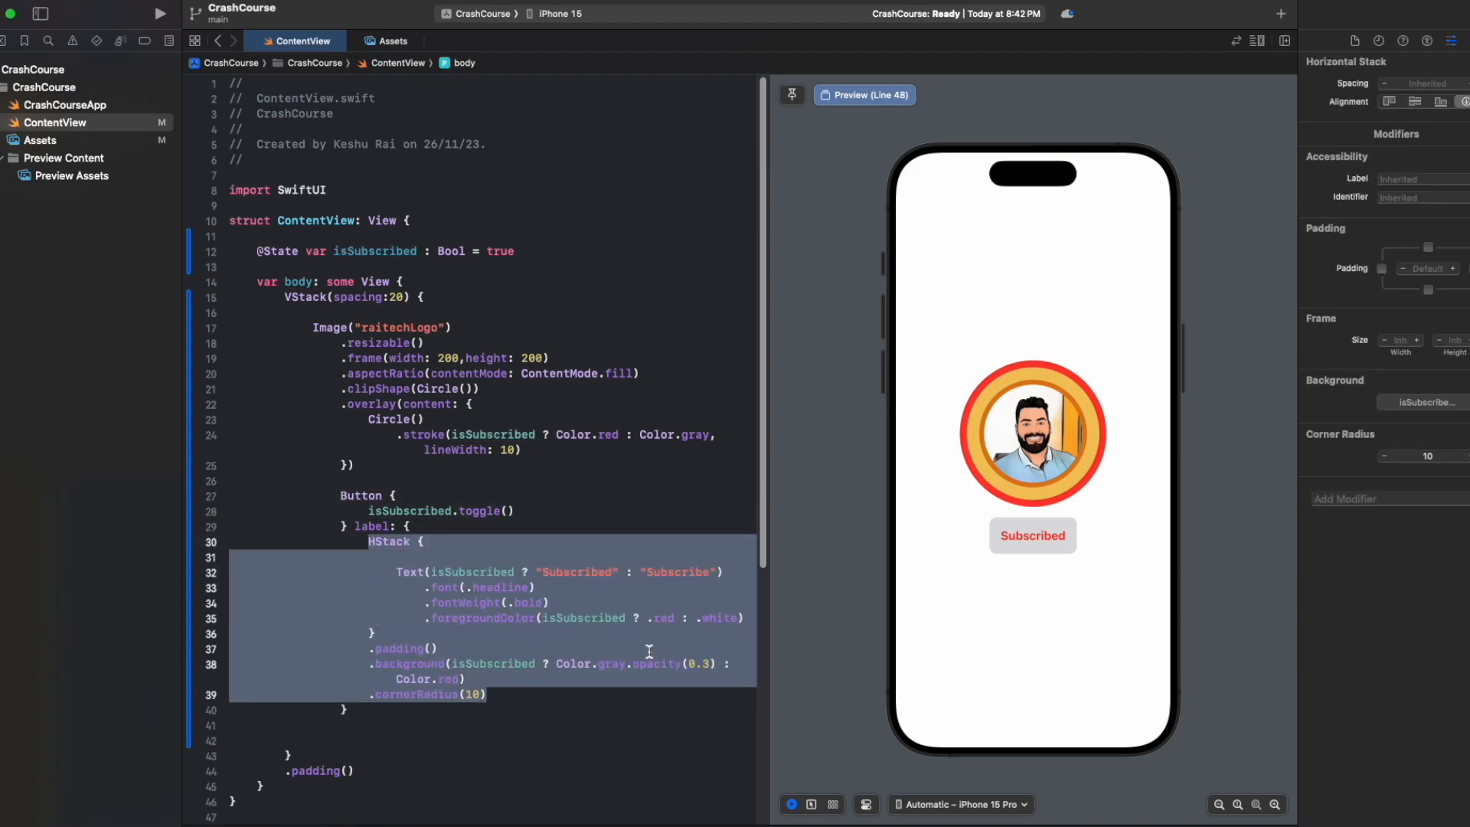
click(457, 648)
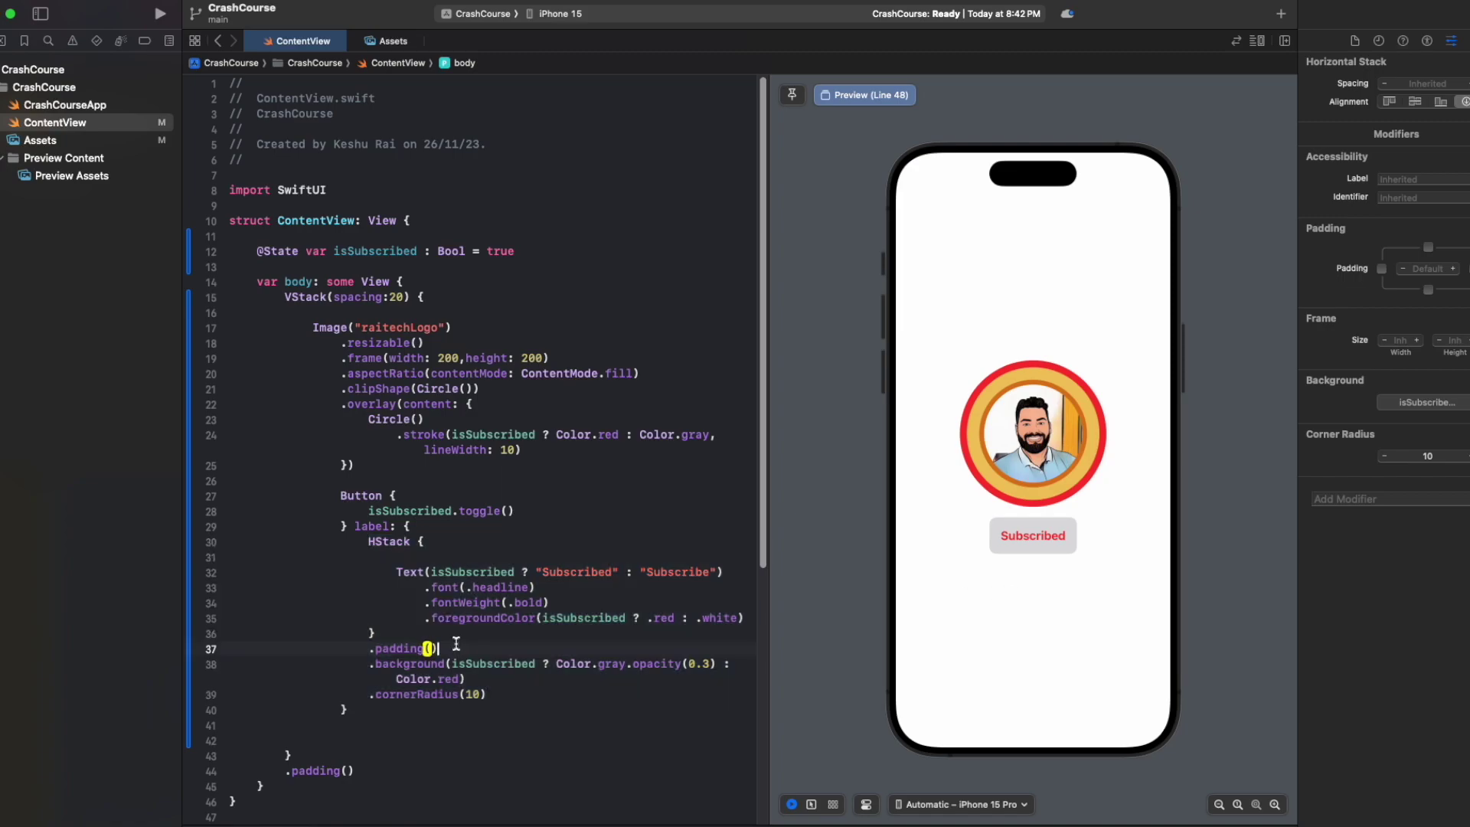
double_click(413, 511)
click(460, 587)
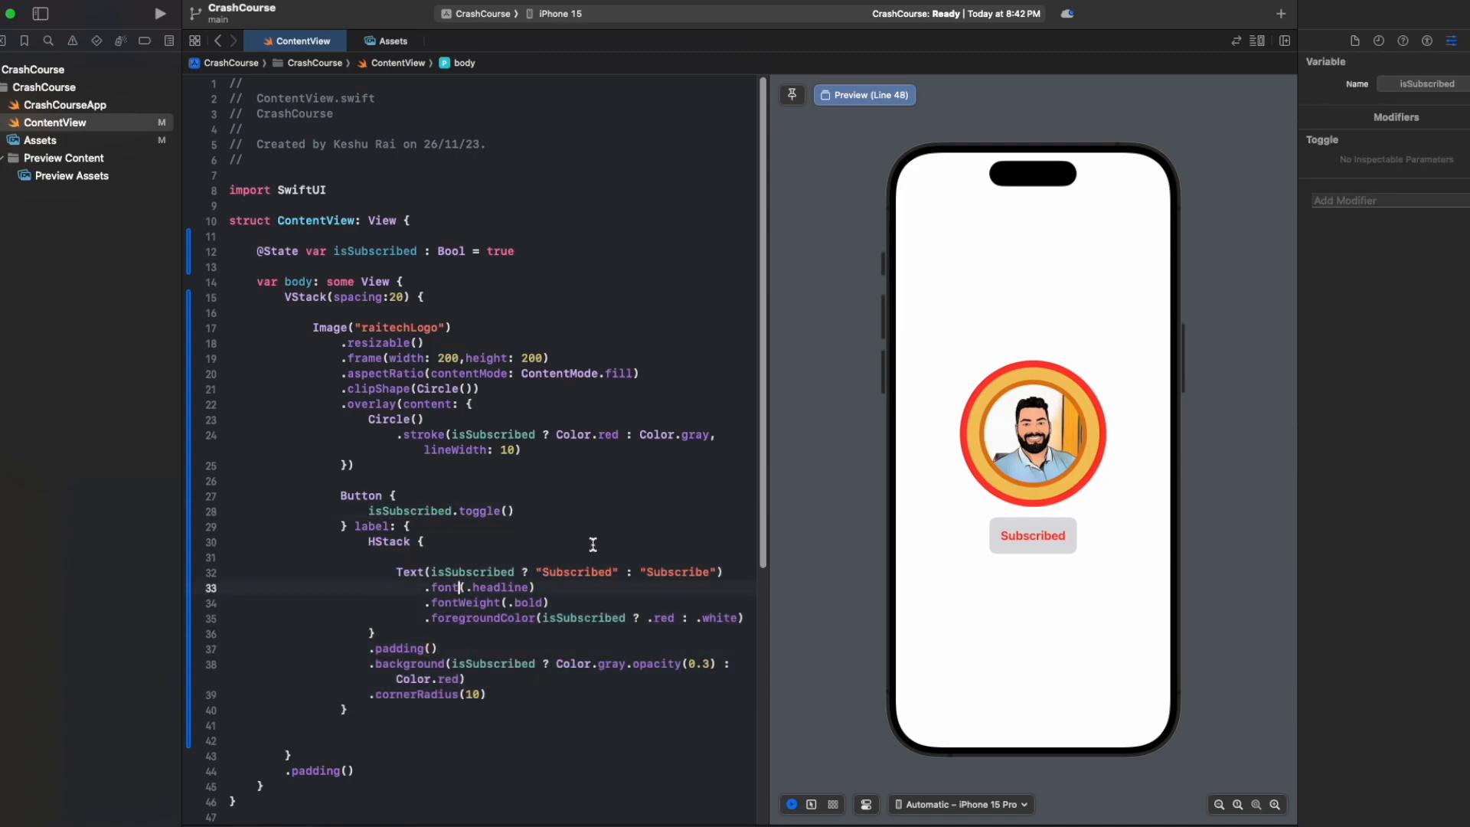
double_click(424, 512)
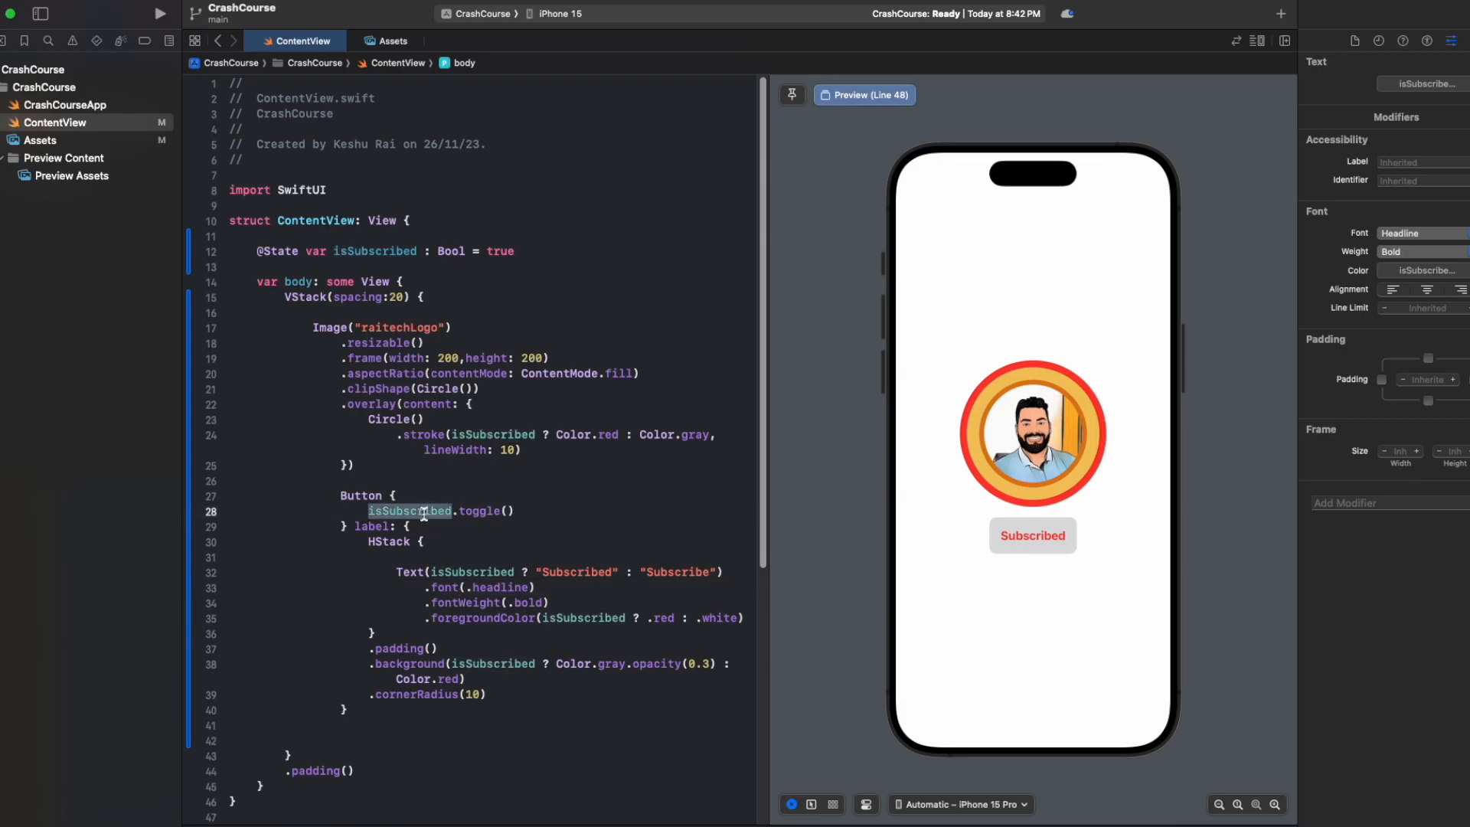
click(430, 556)
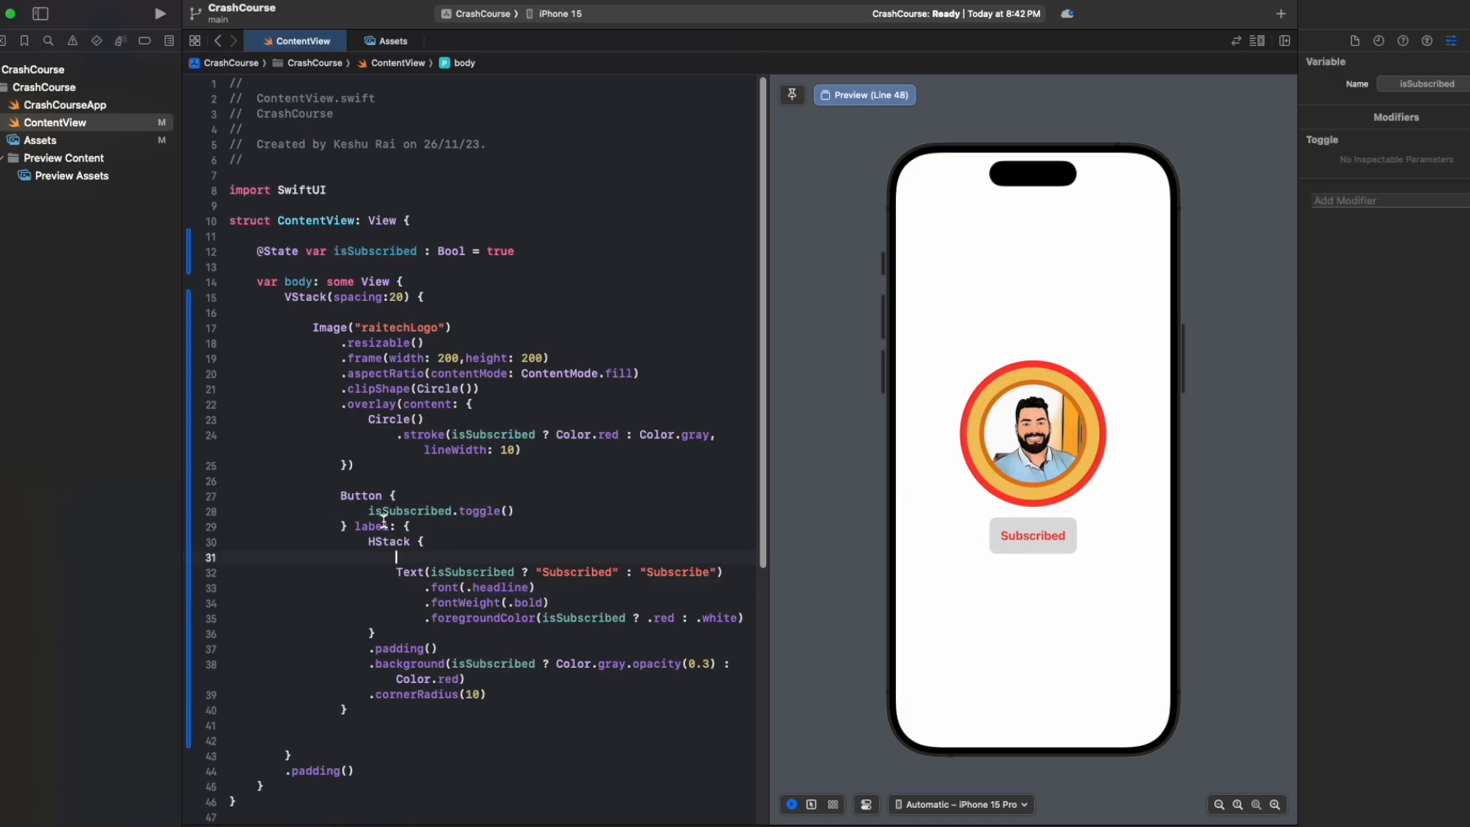
double_click(396, 510)
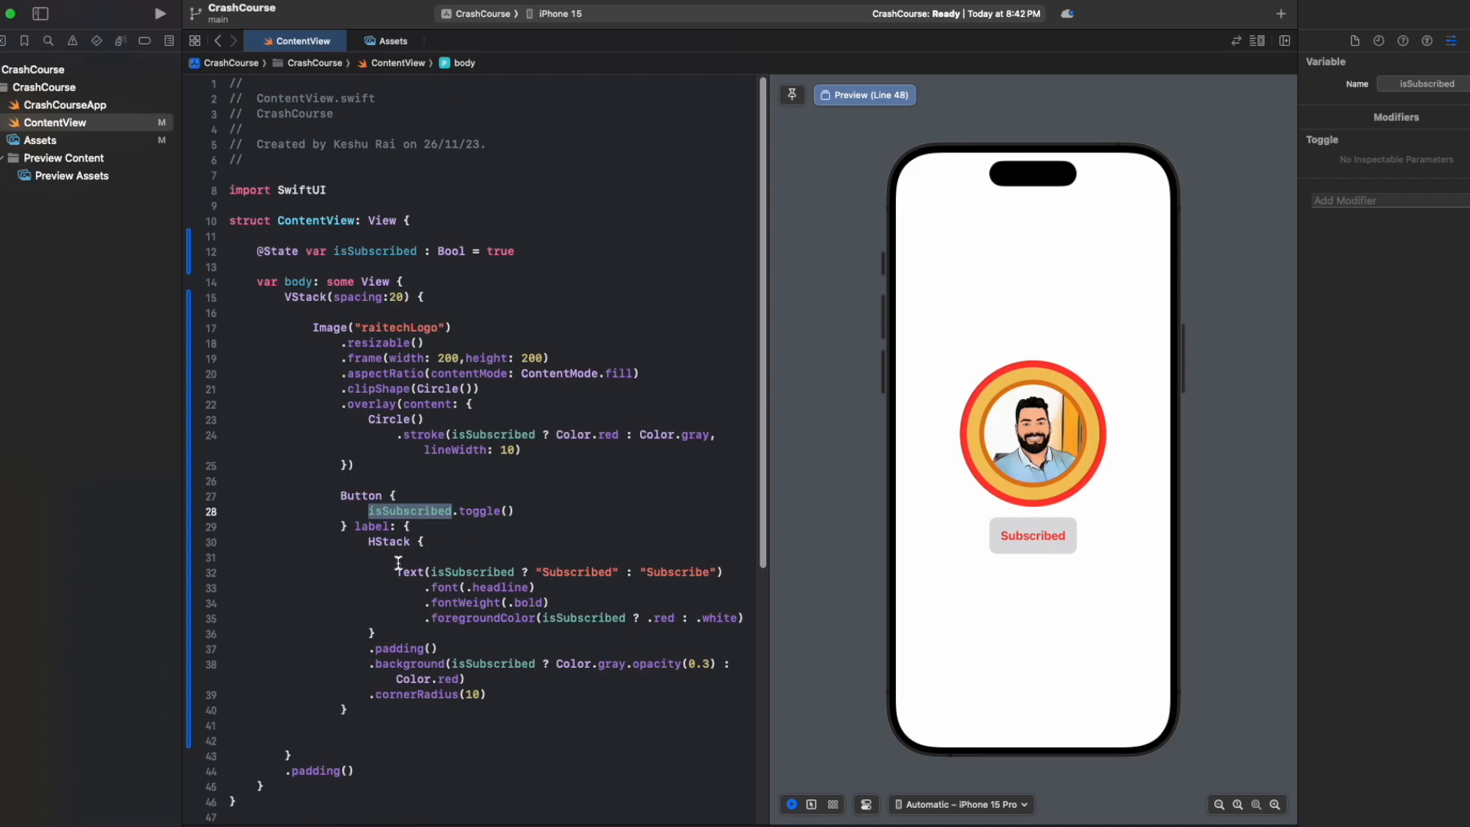
click(403, 589)
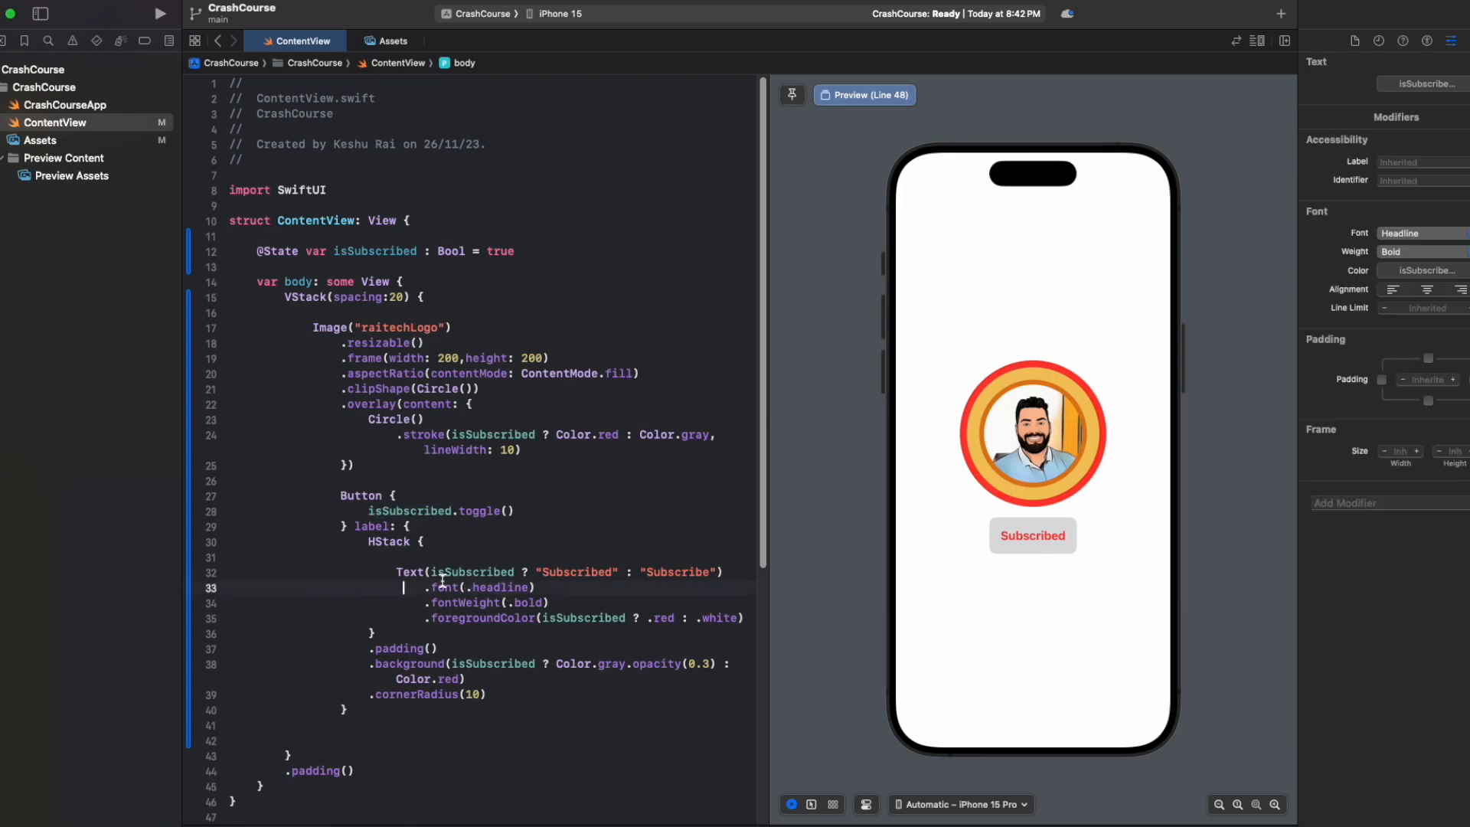
double_click(472, 571)
click(593, 571)
click(702, 570)
click(507, 618)
click(680, 618)
click(396, 419)
double_click(491, 436)
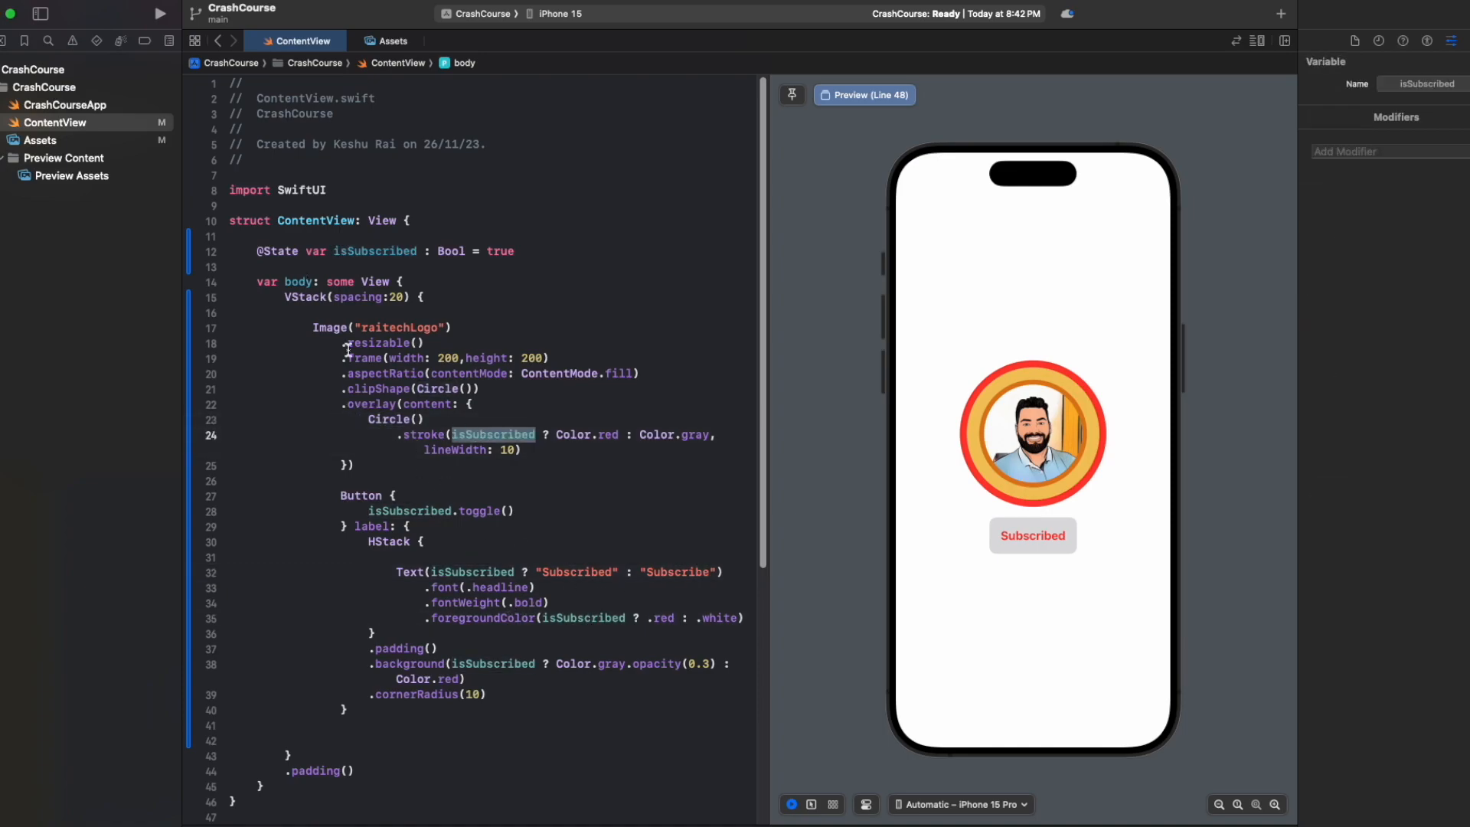
double_click(501, 436)
double_click(606, 434)
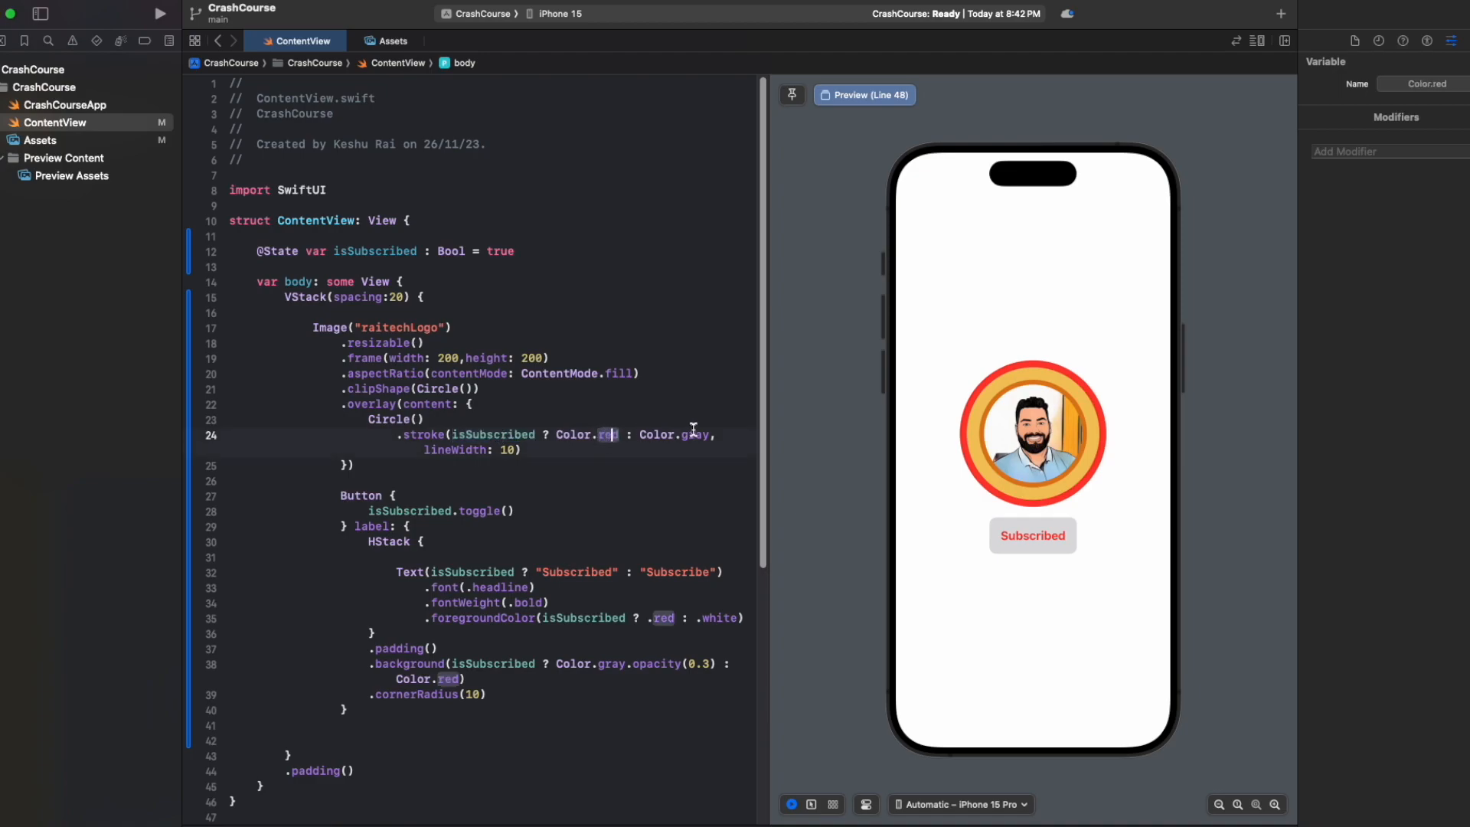
click(396, 482)
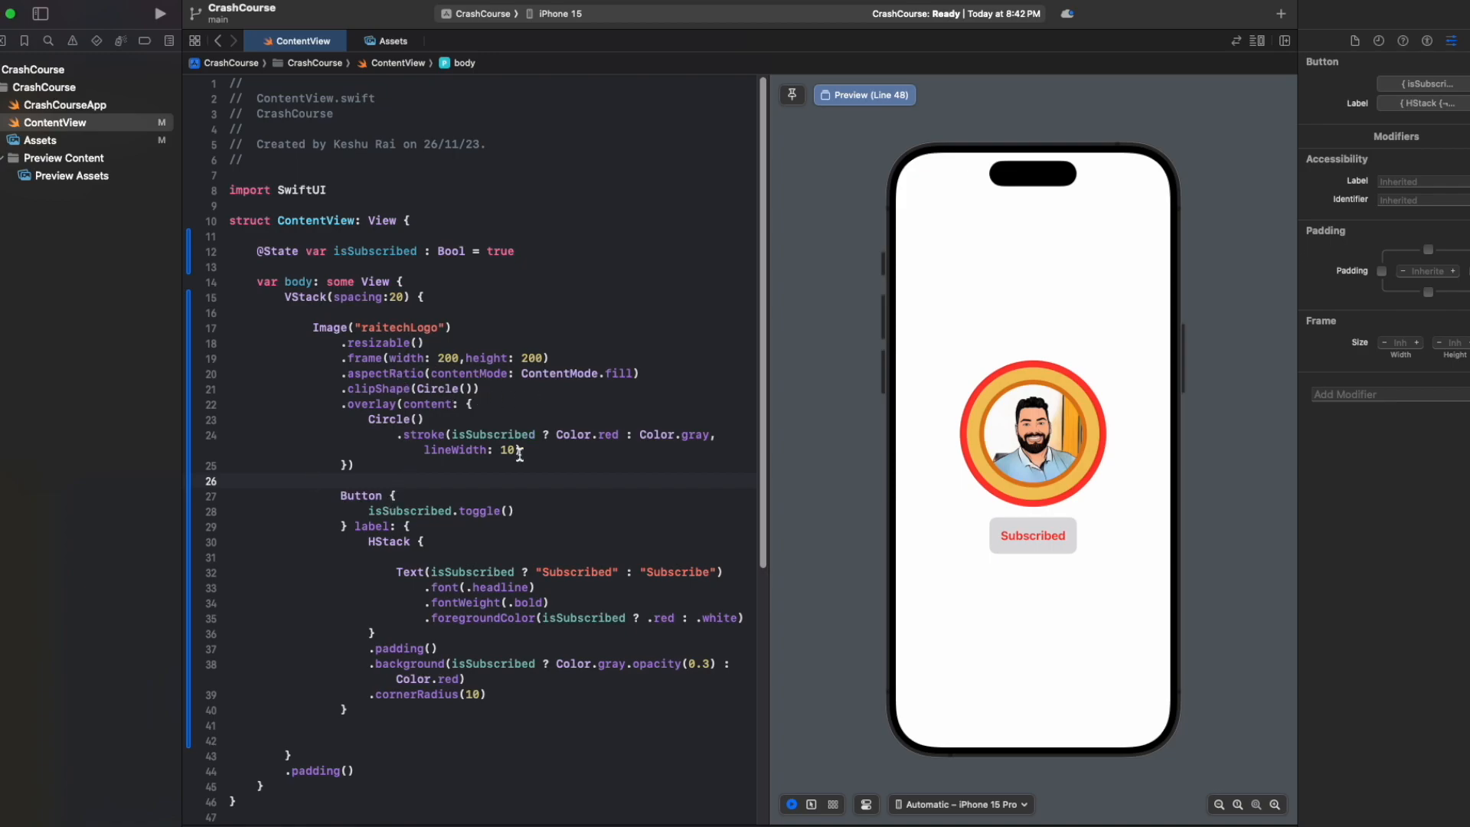
scroll(457, 482, down, 1)
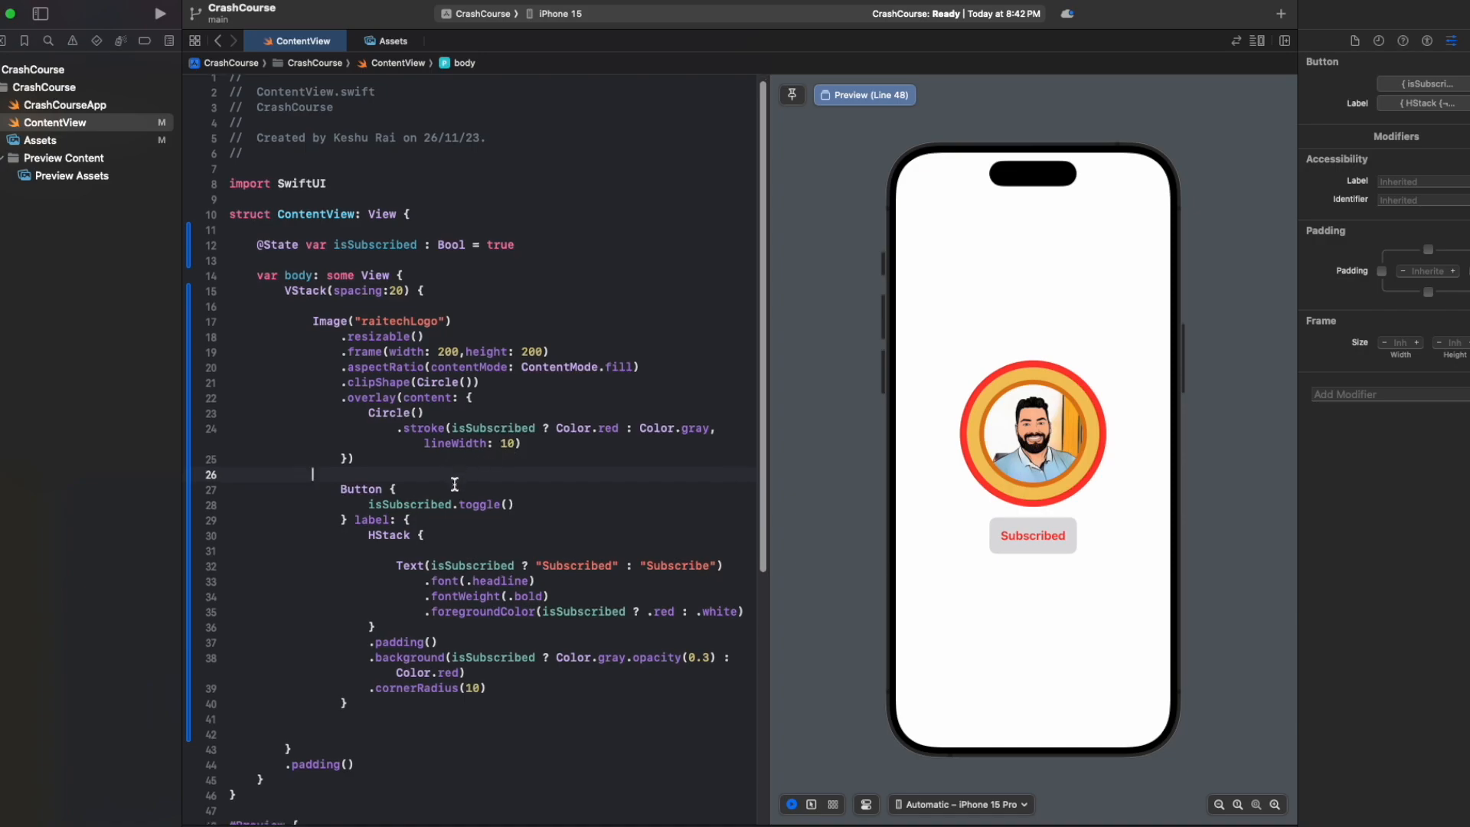
click(325, 478)
click(437, 473)
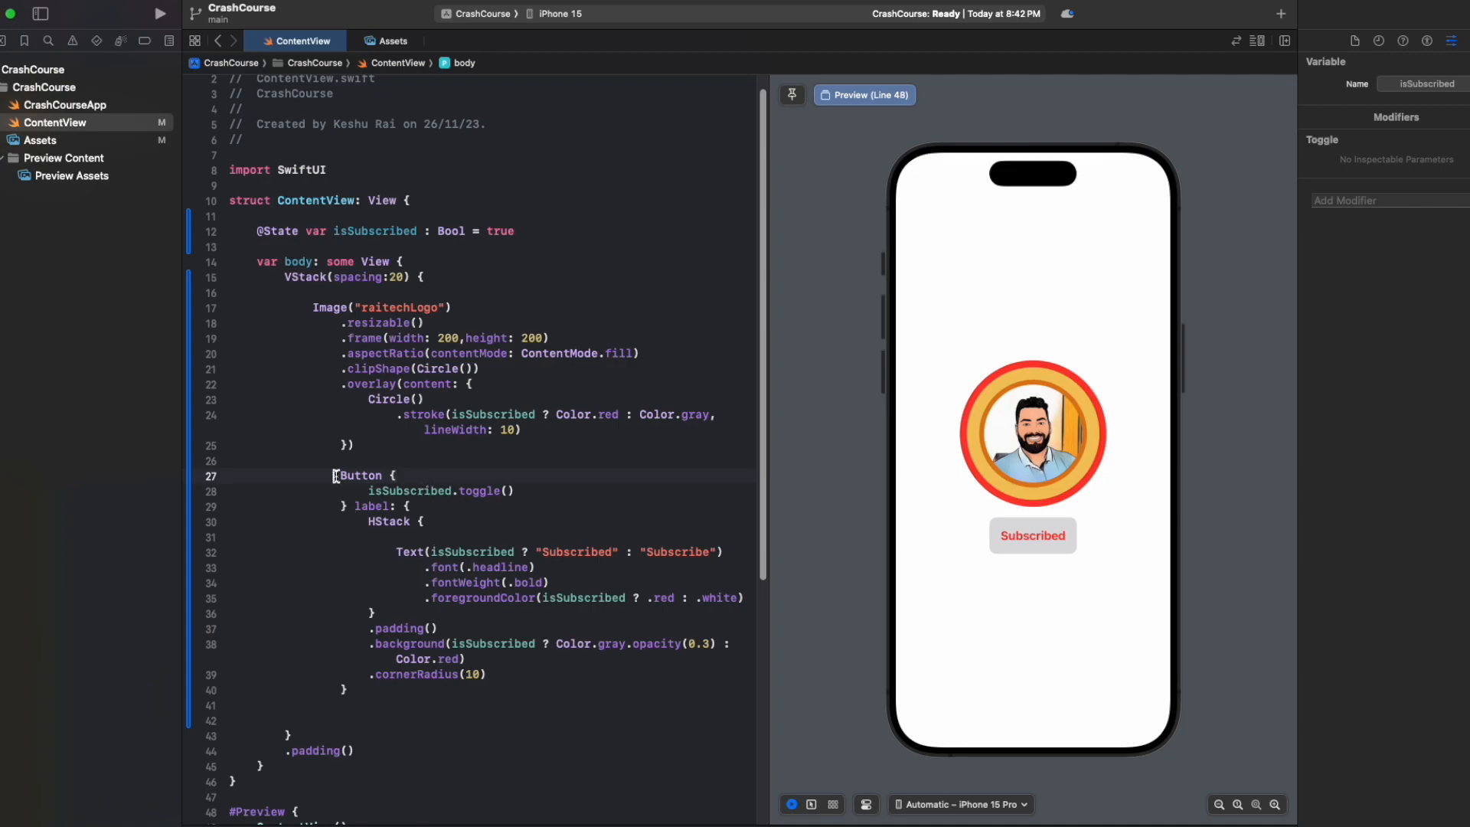
drag(336, 476, 402, 700)
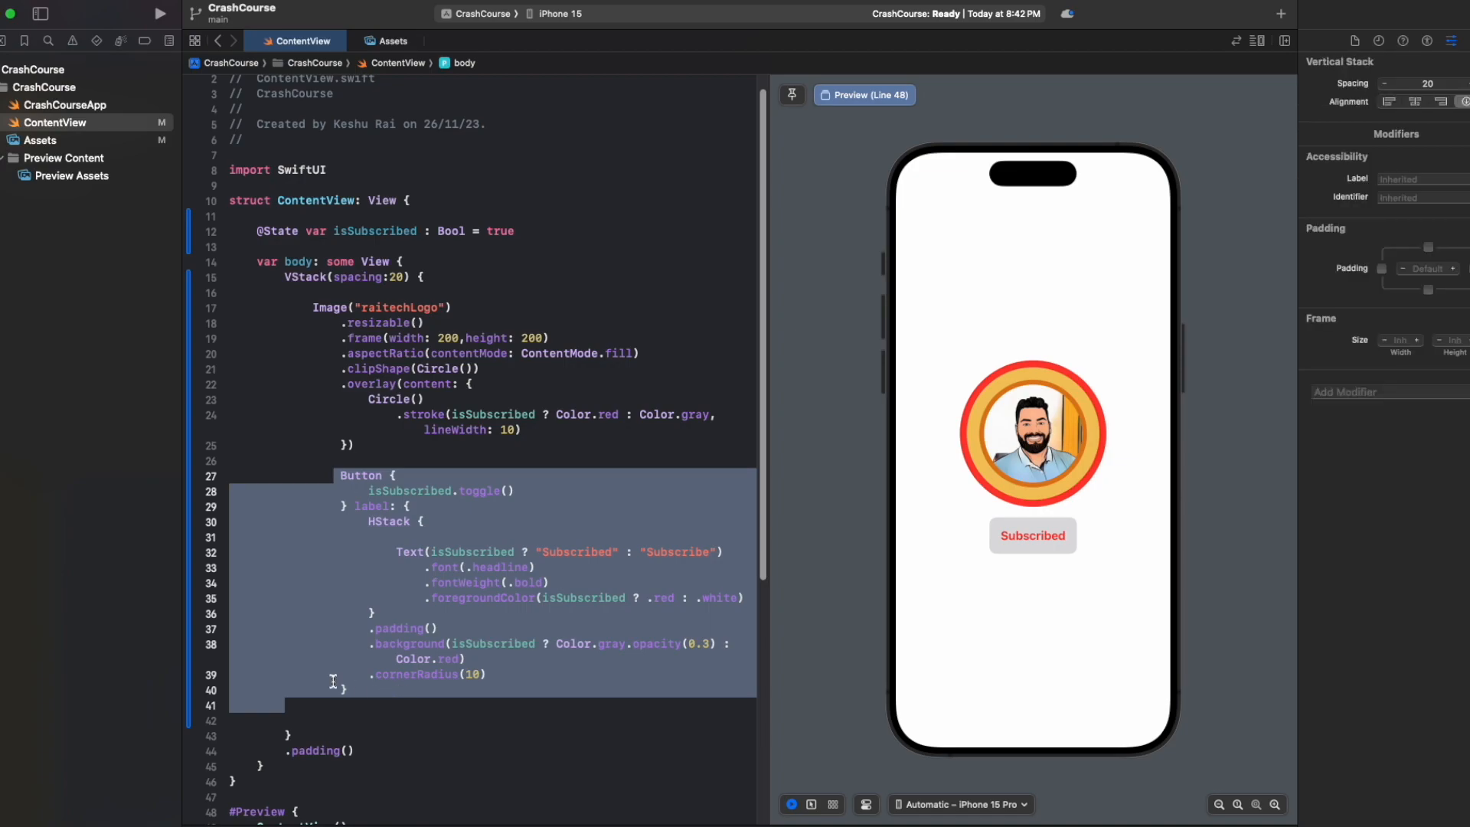
click(371, 690)
key(Down)
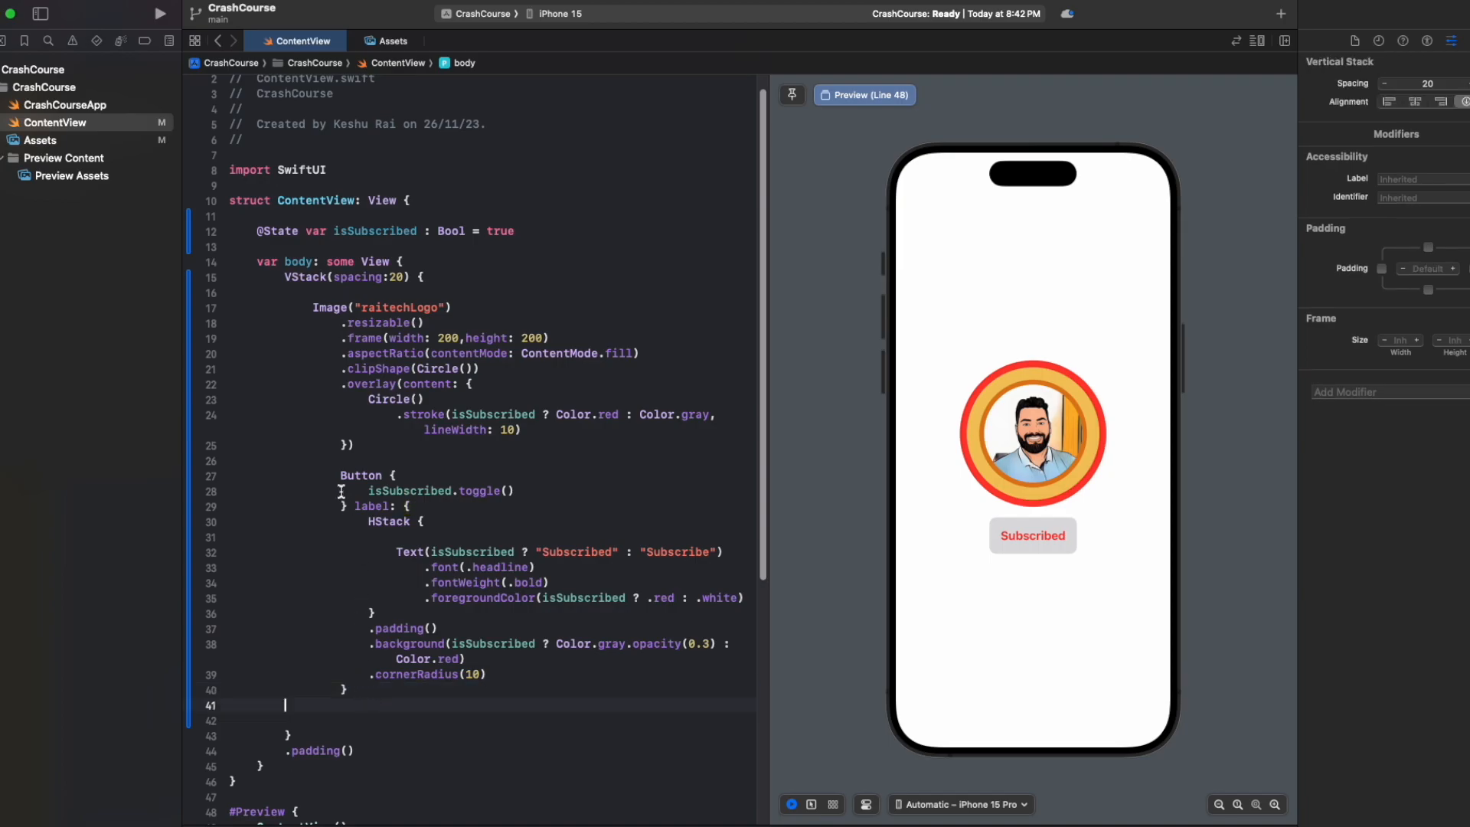
click(338, 476)
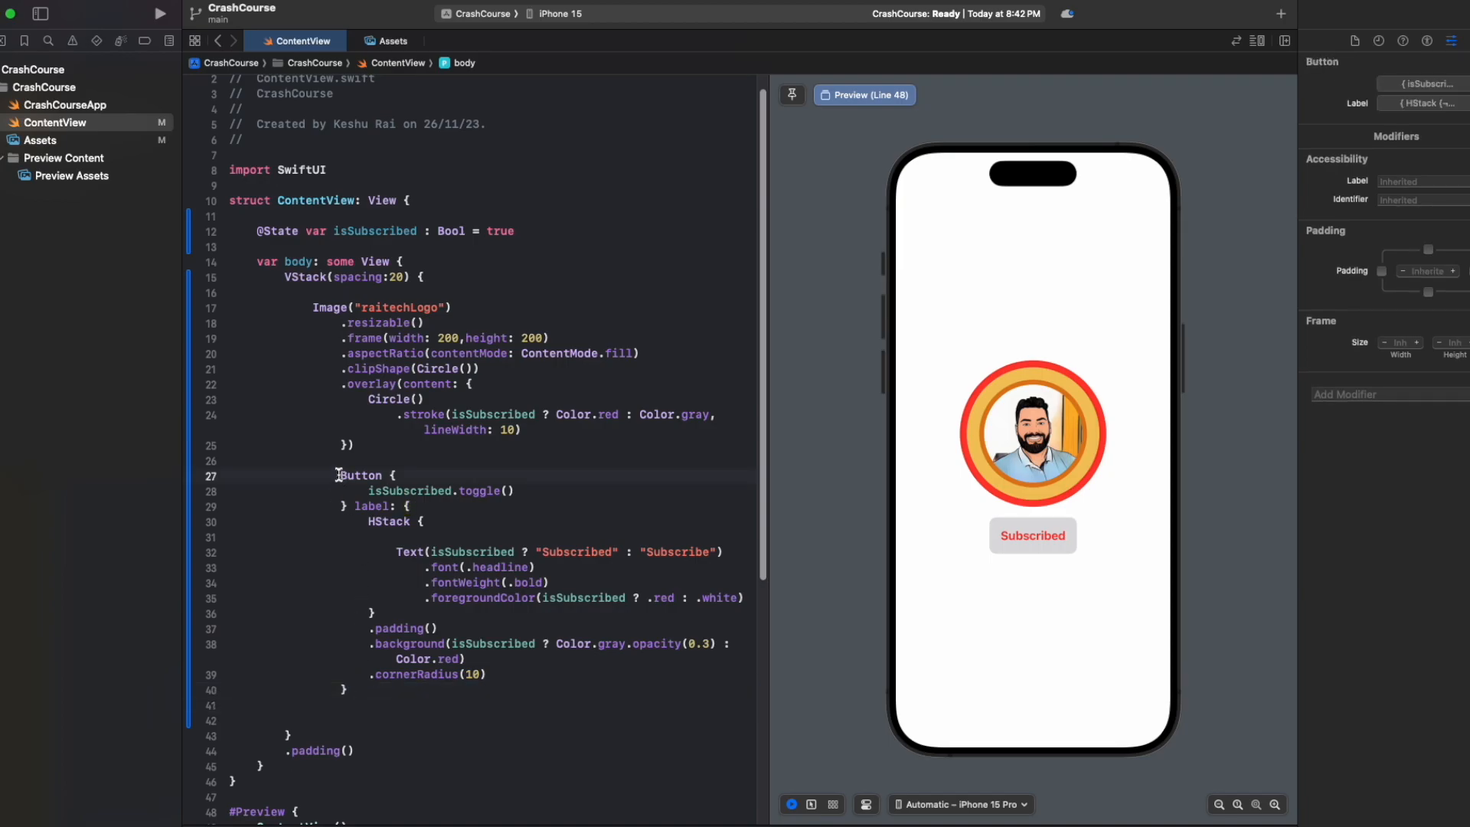
click(358, 750)
- Create a new SwiftUI View file named SubscribeButton from the navigator's New File dialog
right_click(68, 122)
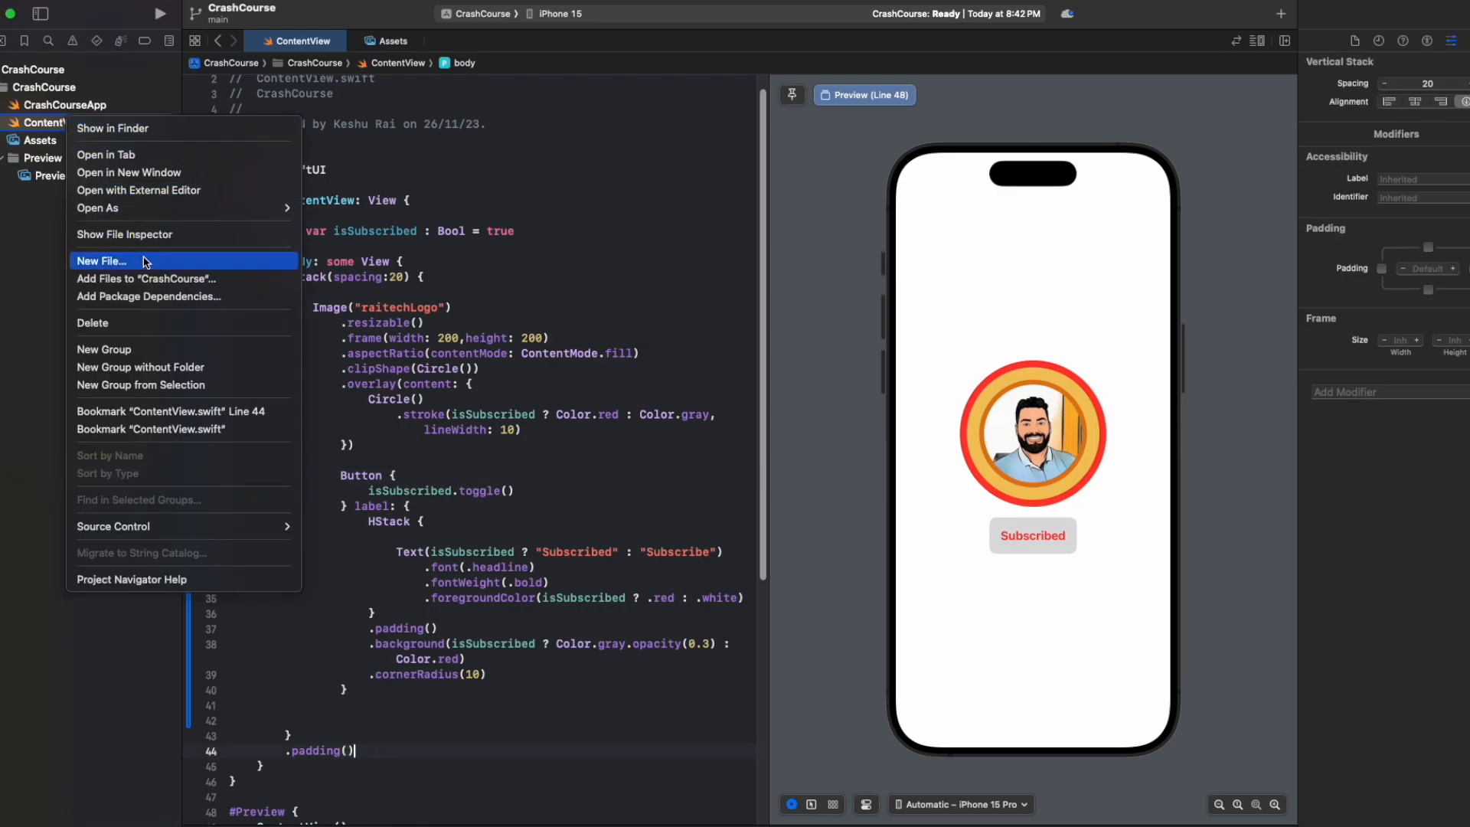
click(345, 362)
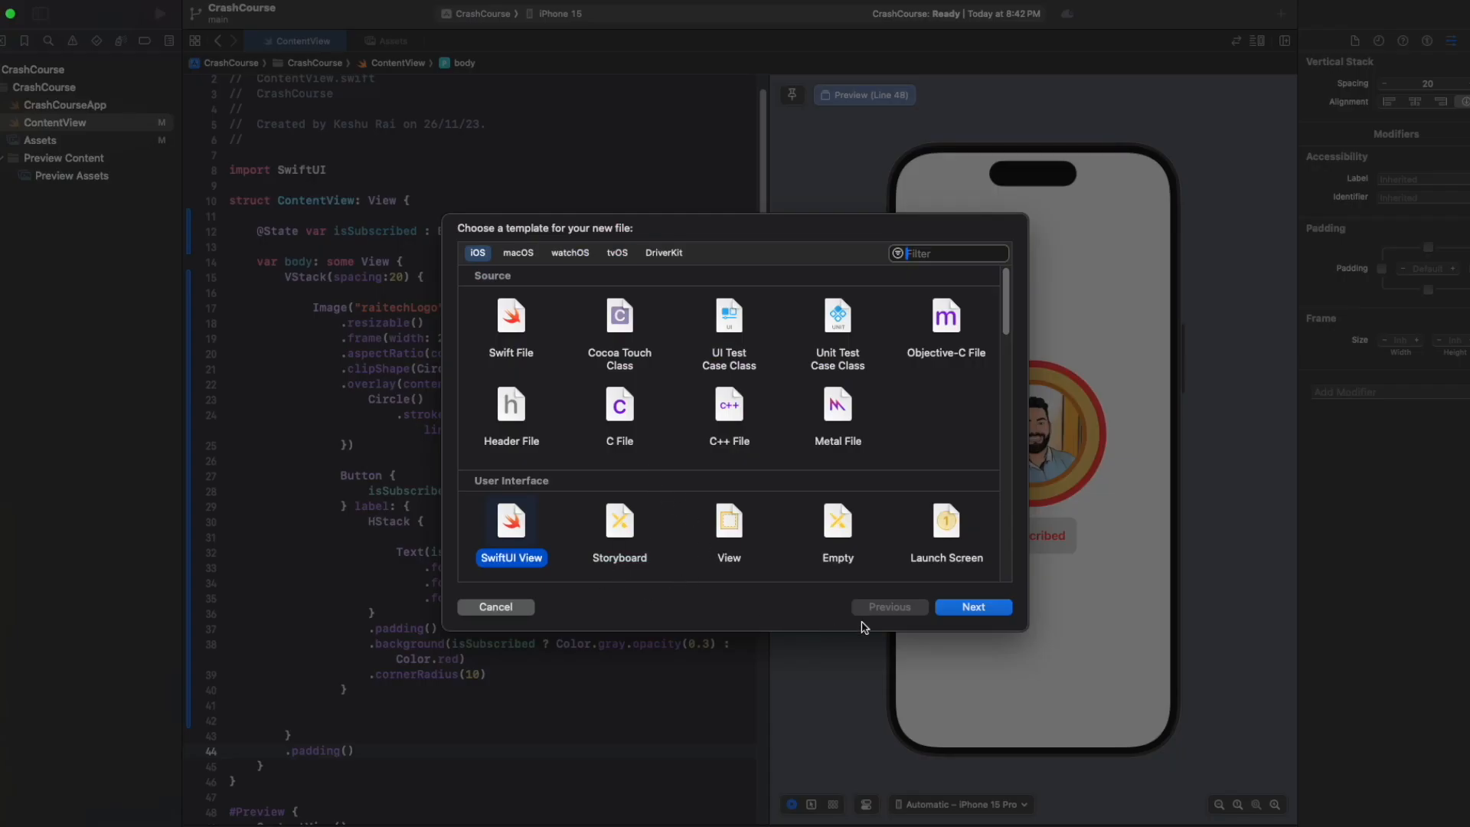
click(974, 609)
text(SubscribeButton)
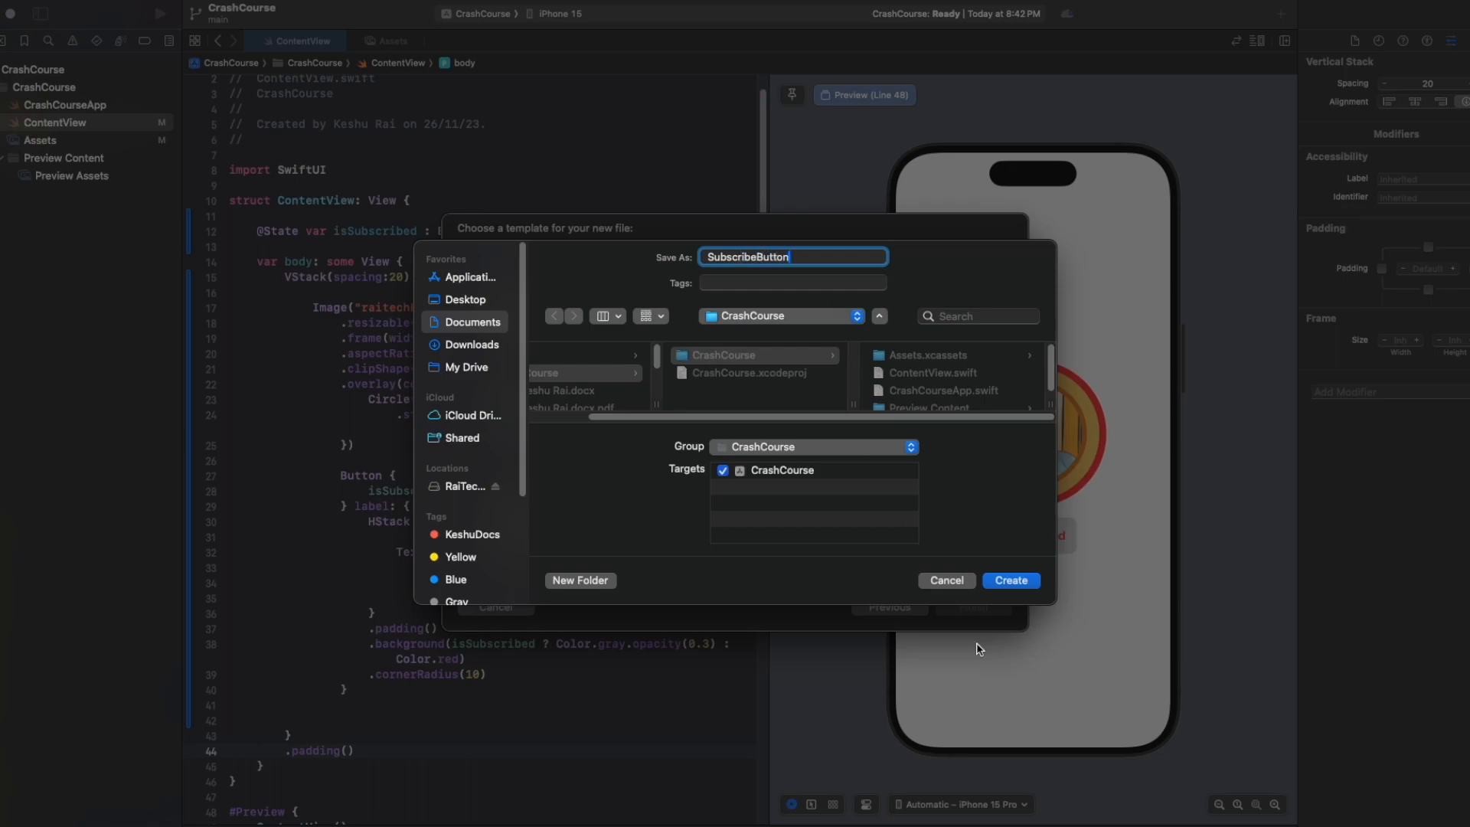
click(1015, 581)
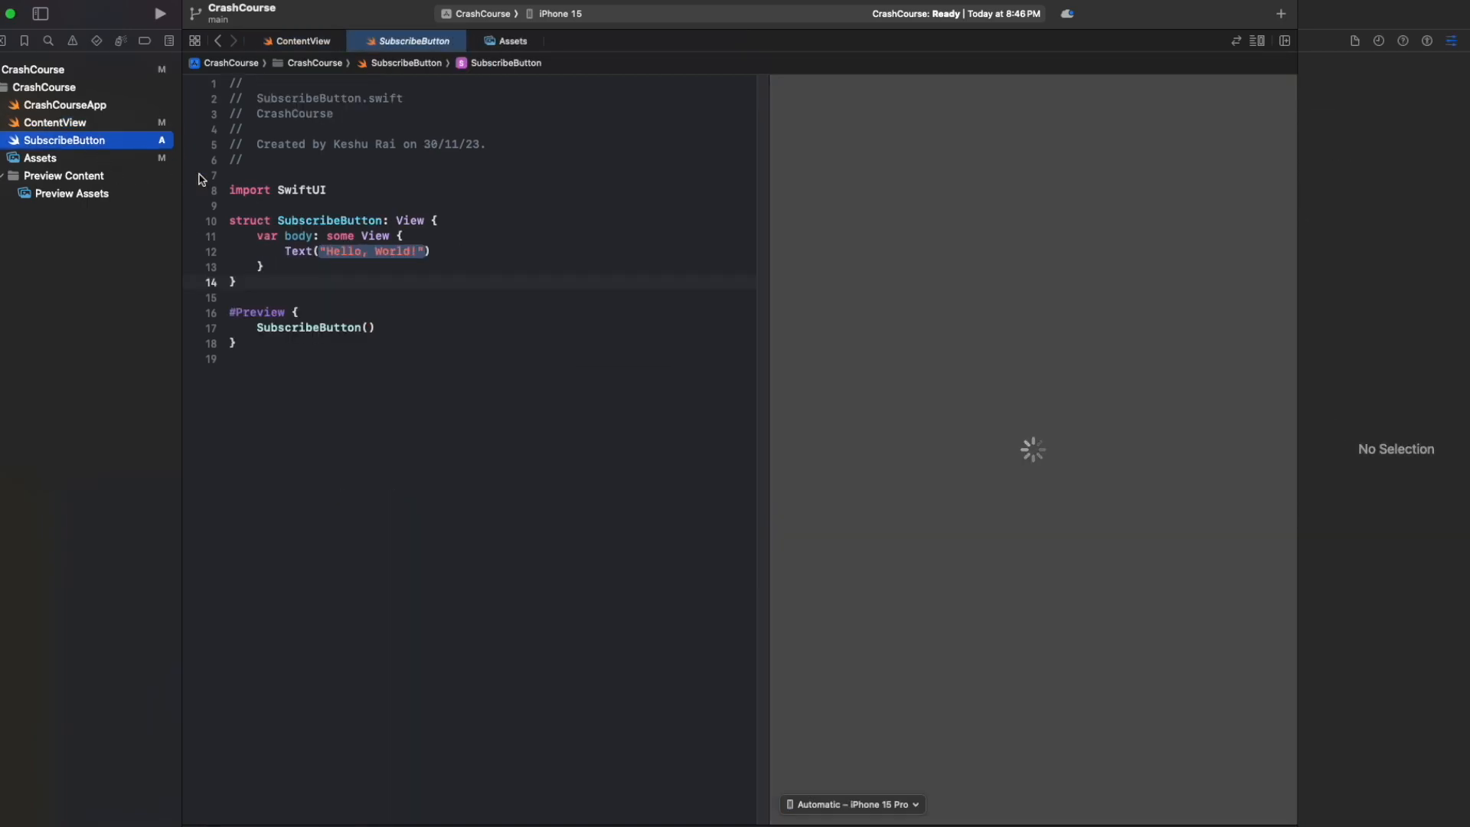
- Cut the Button block from ContentView and paste it over Text("Hello, World!") in SubscribeButton
click(69, 122)
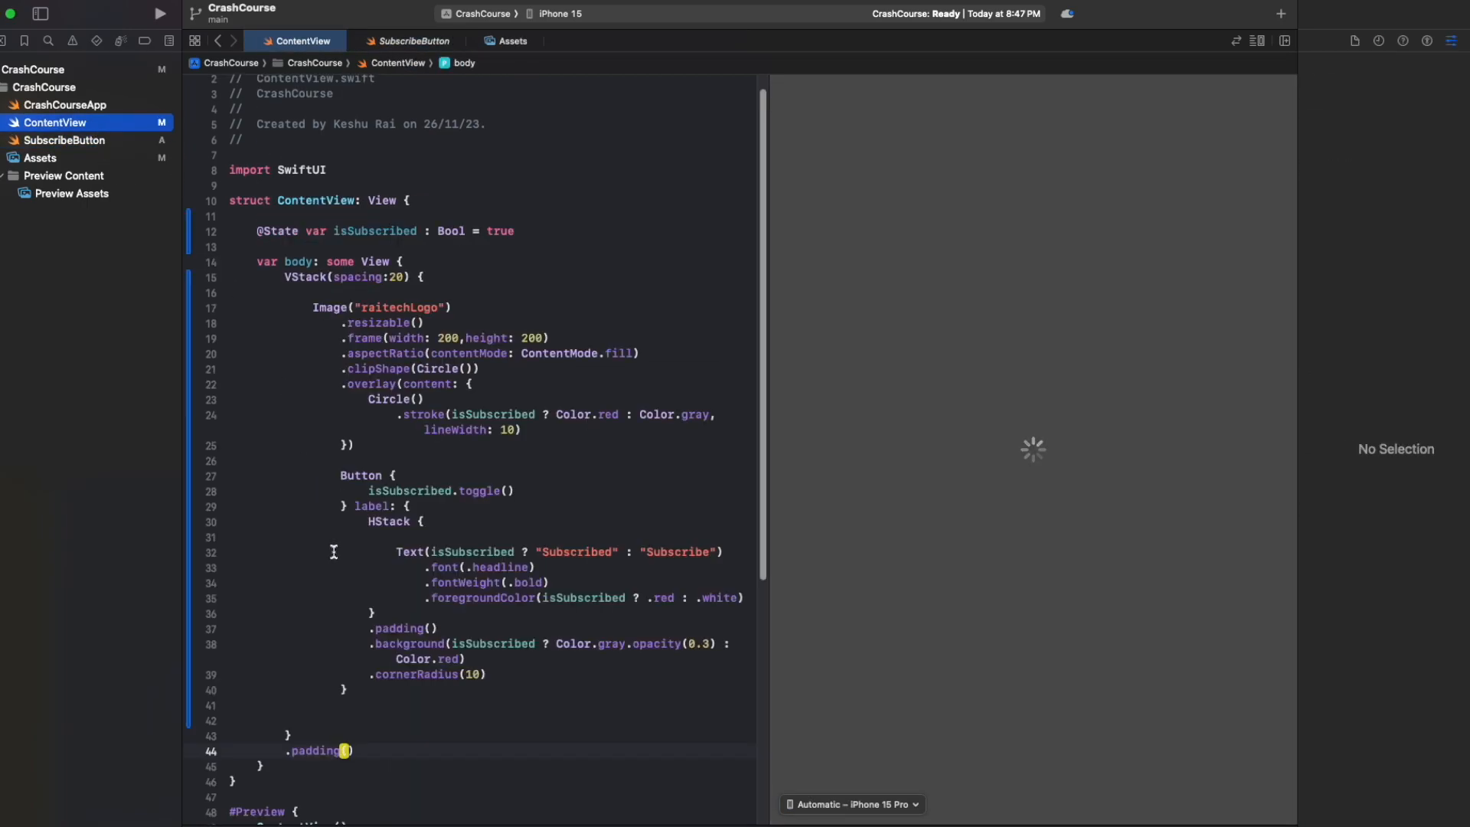
scroll(322, 506, down, 1)
drag(334, 444, 445, 661)
key(super+c)
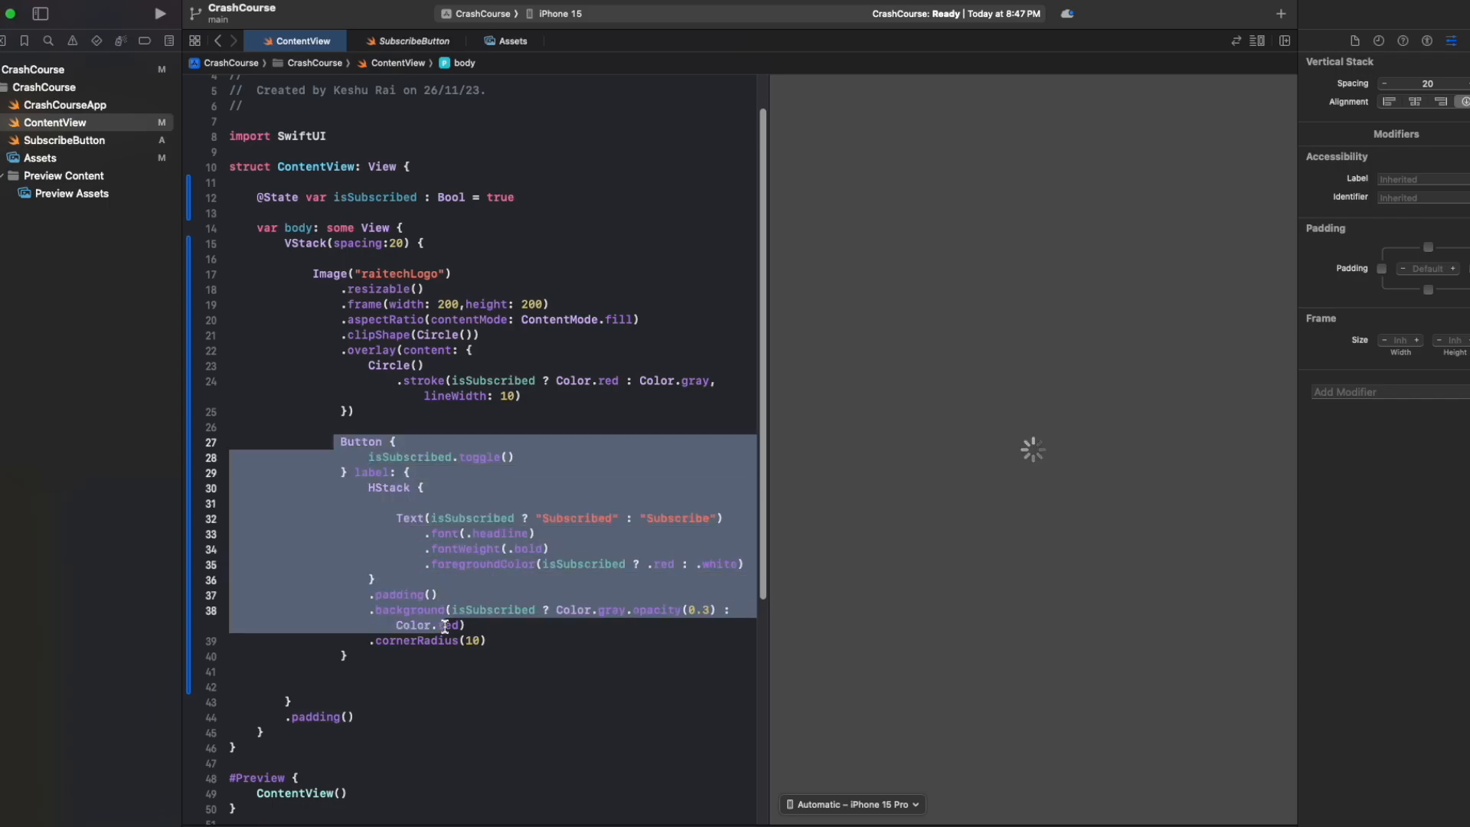
key(BackSpace)
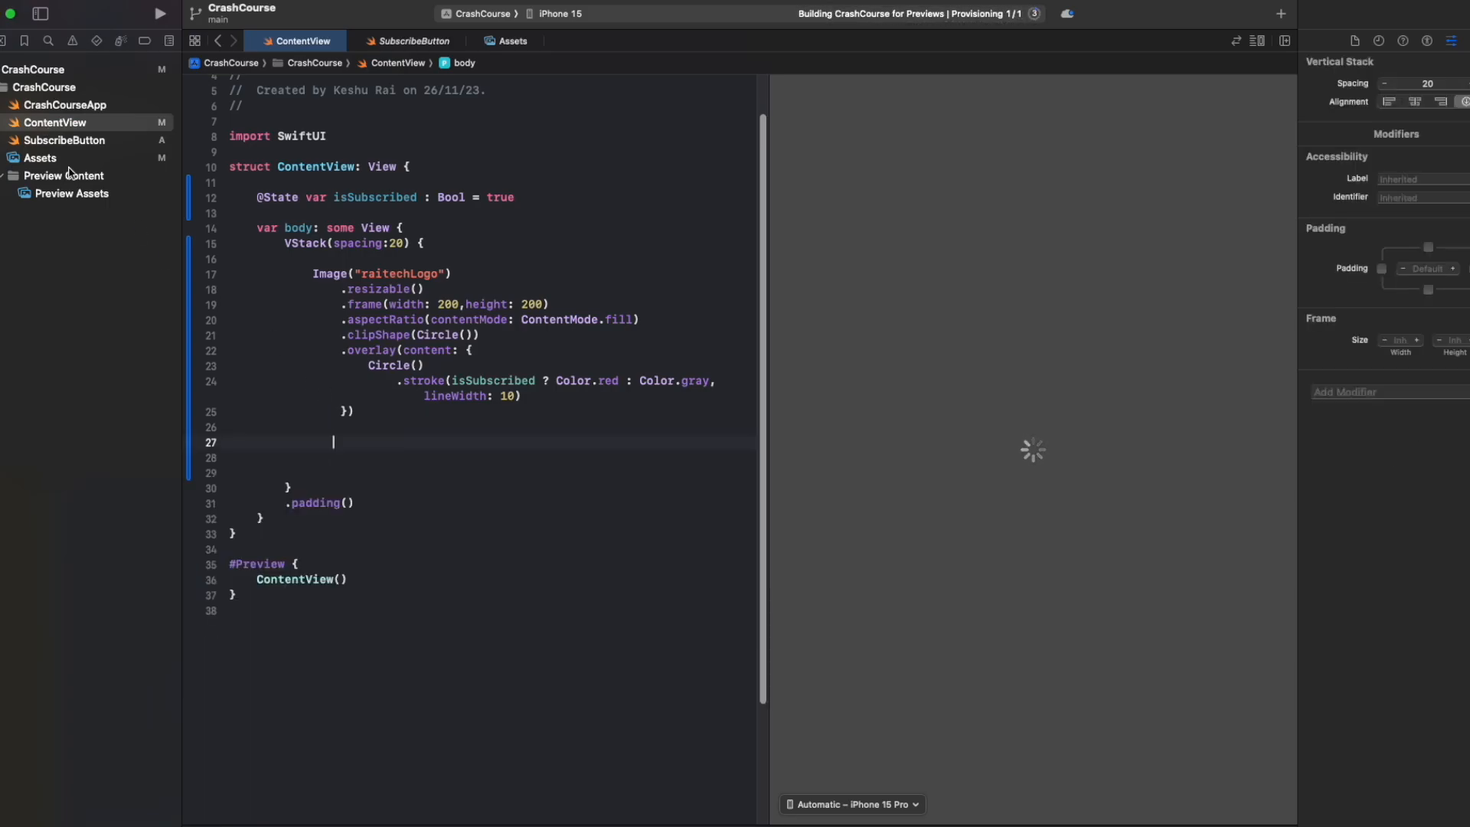
click(64, 141)
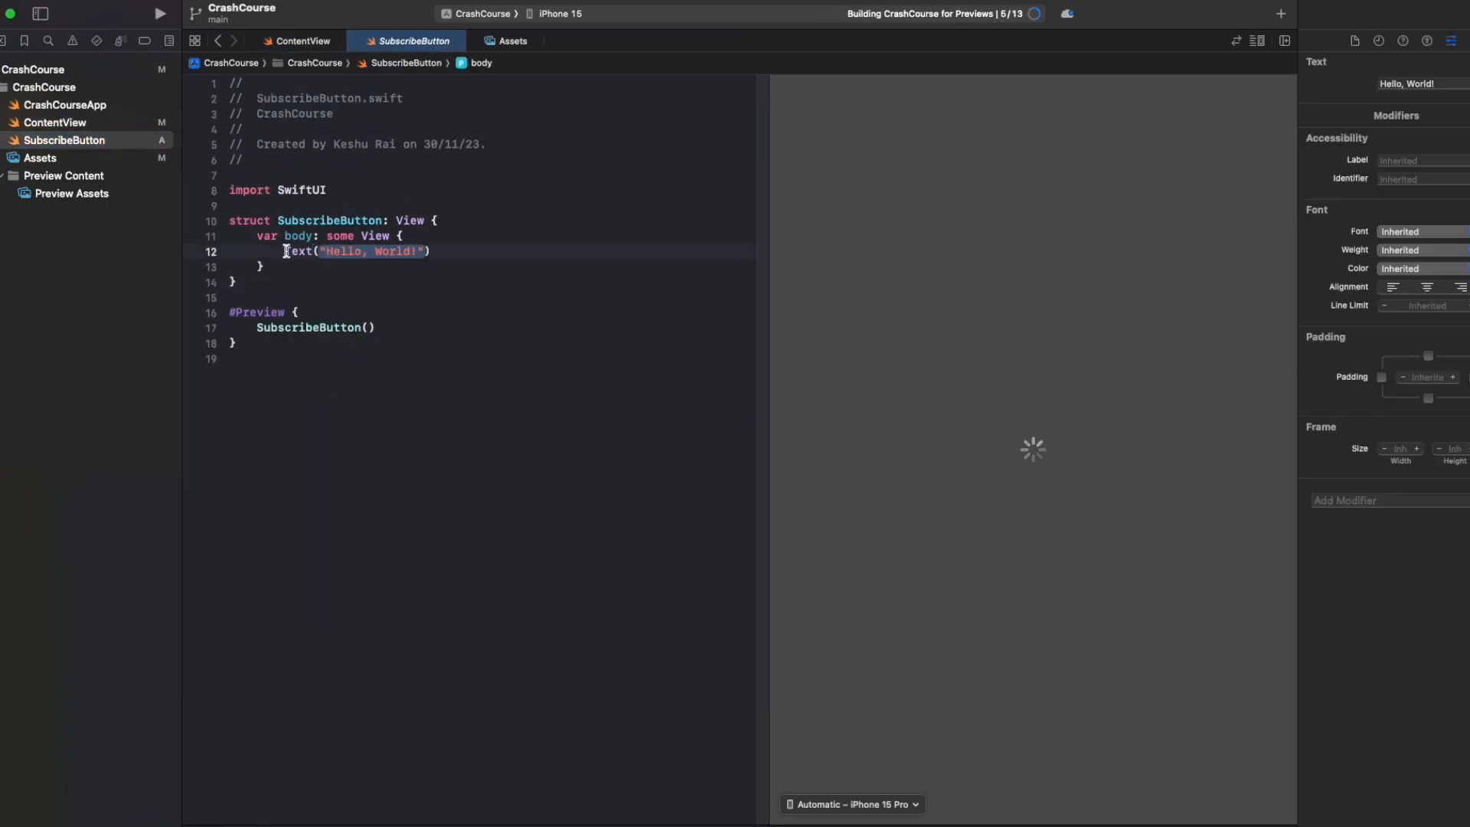
drag(287, 250, 448, 250)
key(super+v)
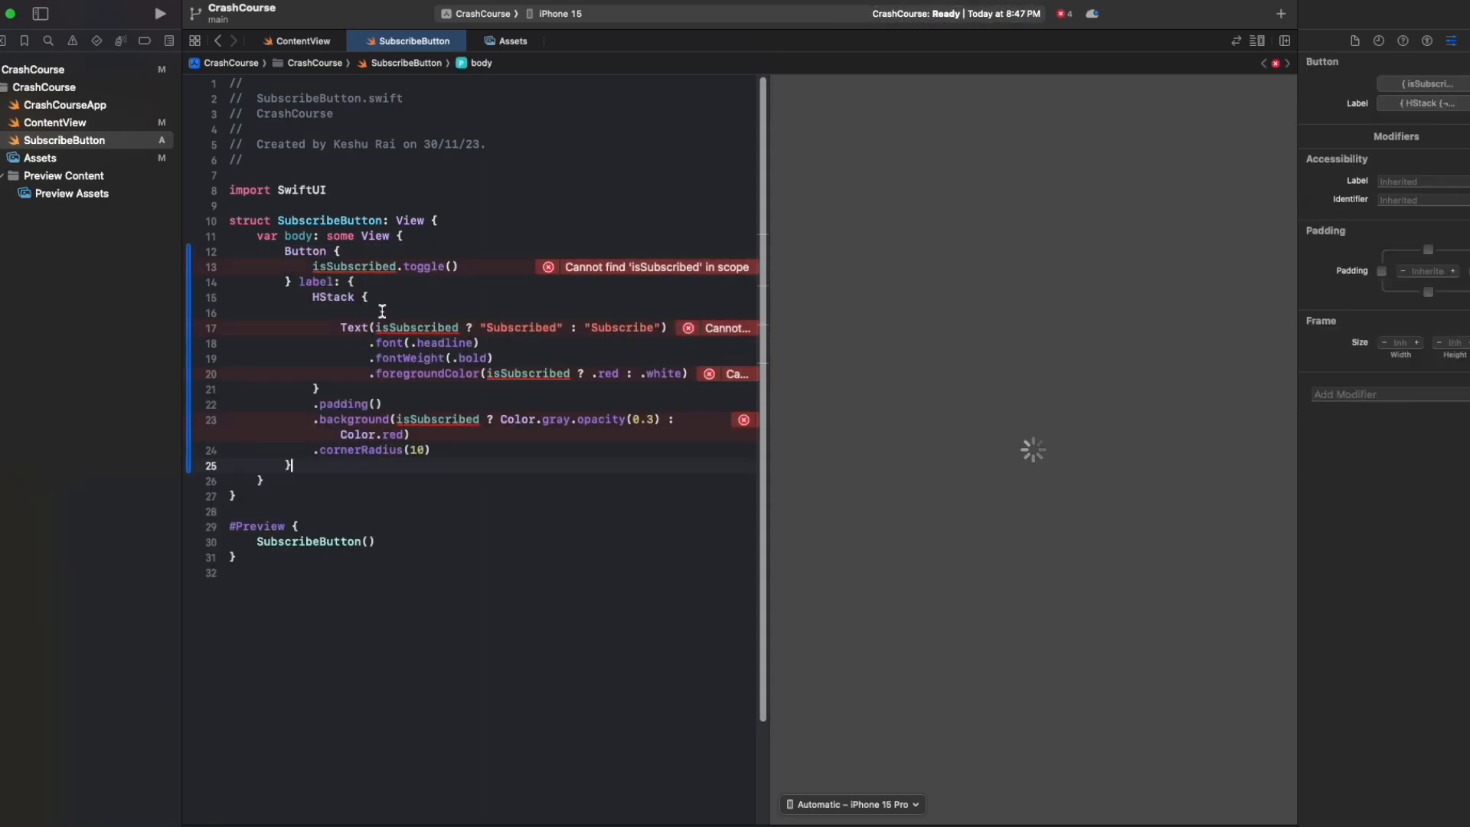
click(327, 266)
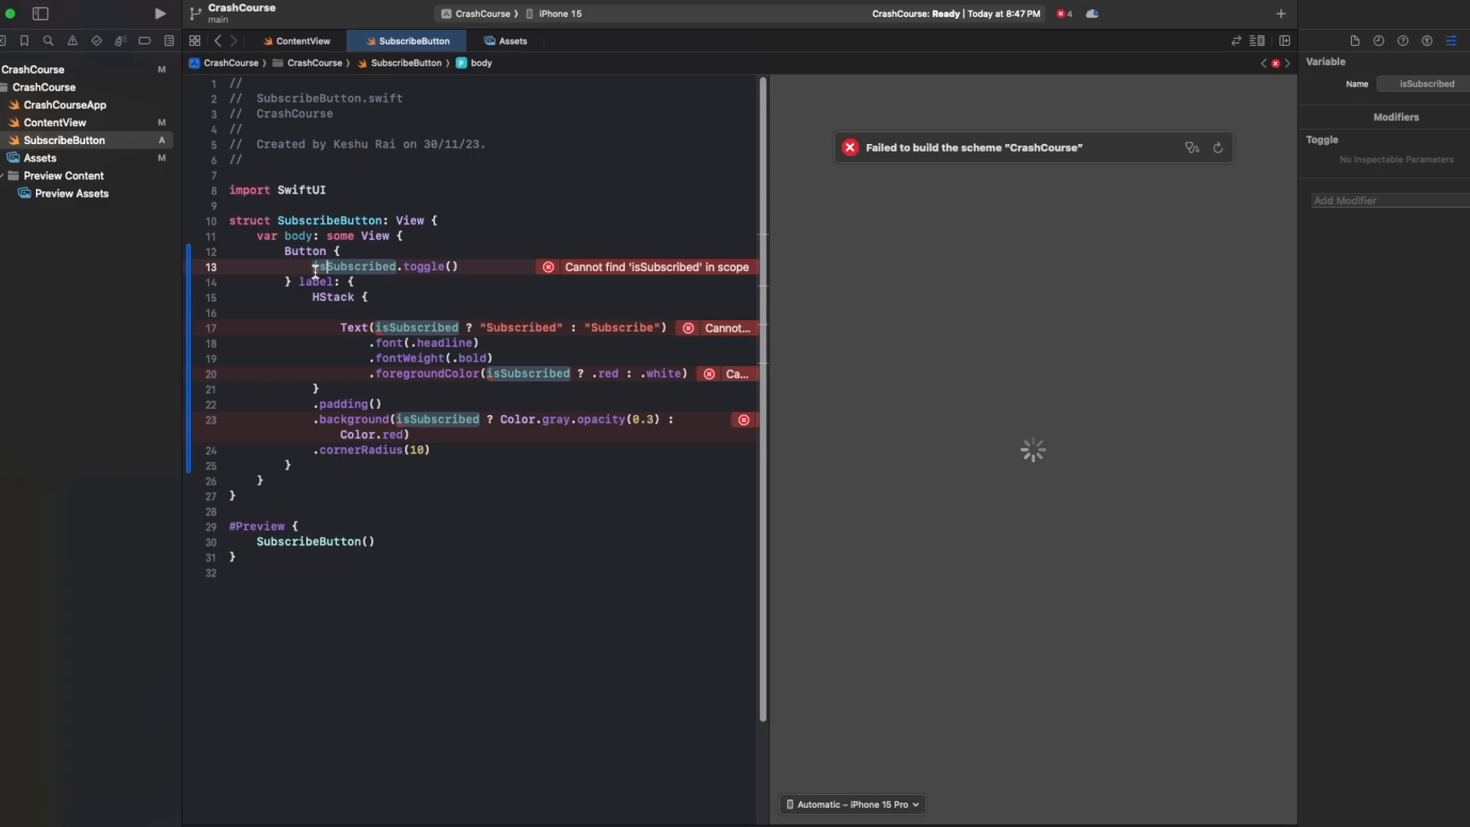
click(78, 124)
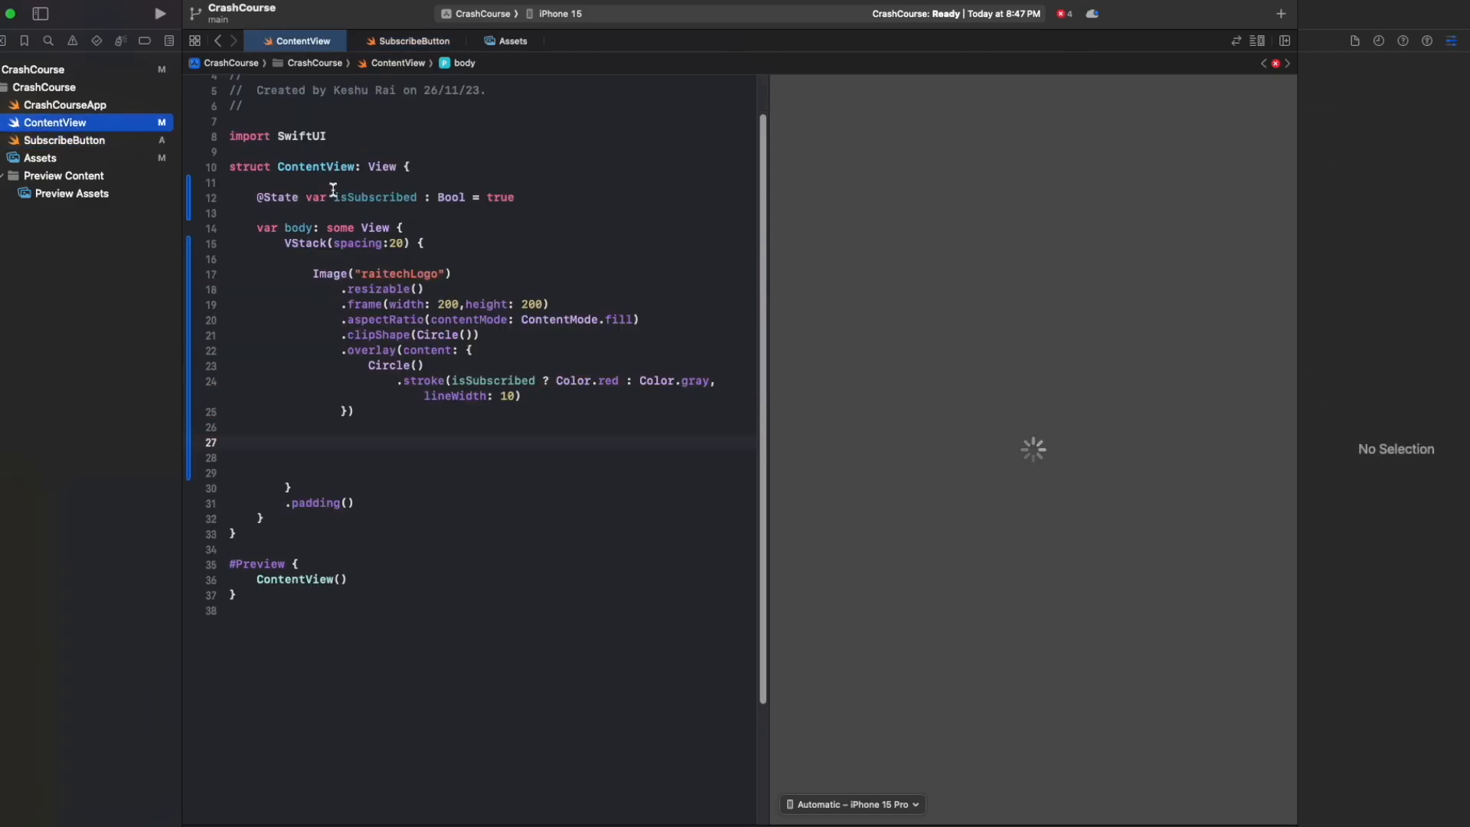
click(333, 196)
triple_click(345, 197)
key(super+c)
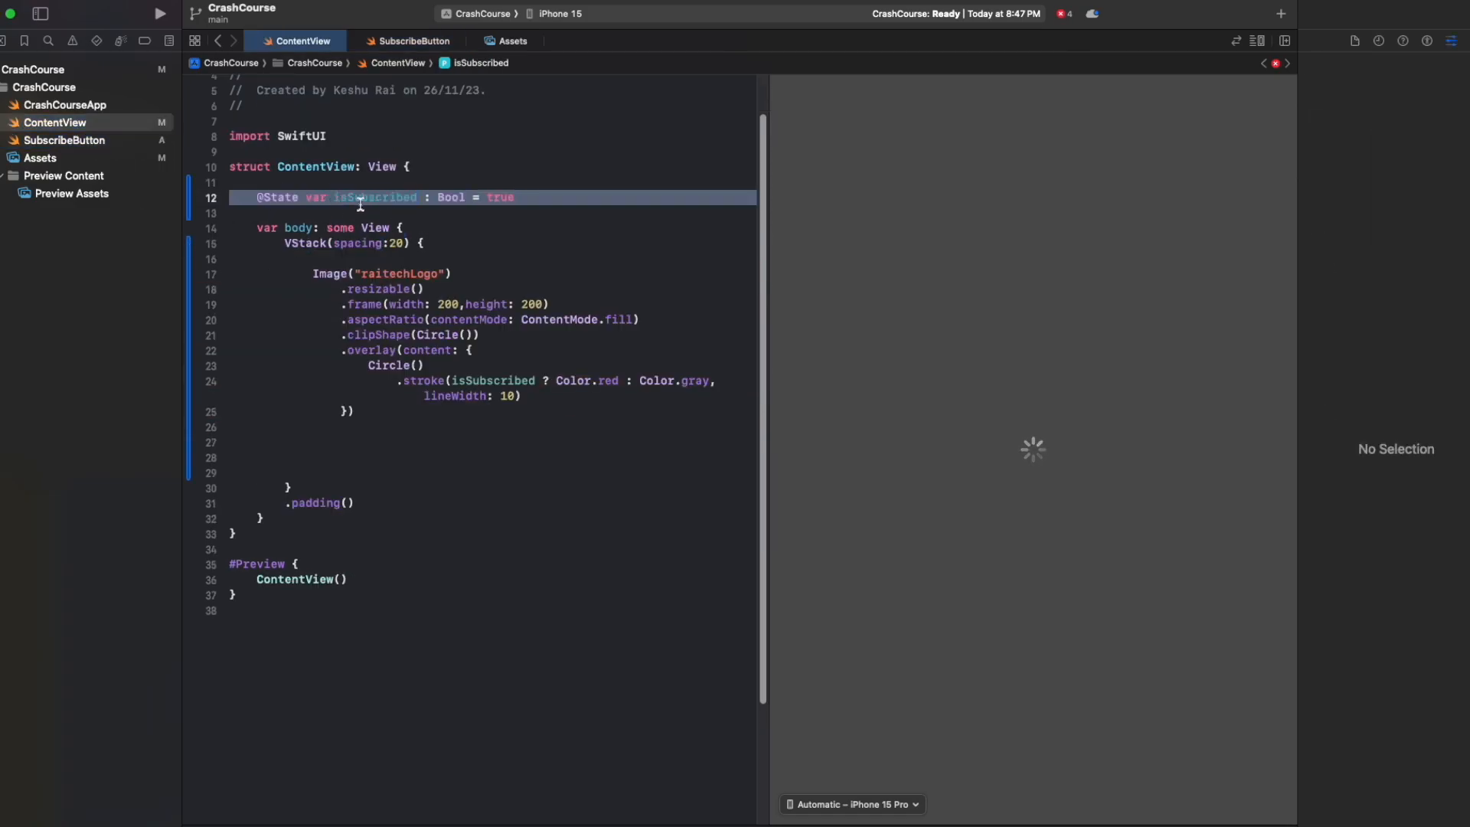
click(62, 140)
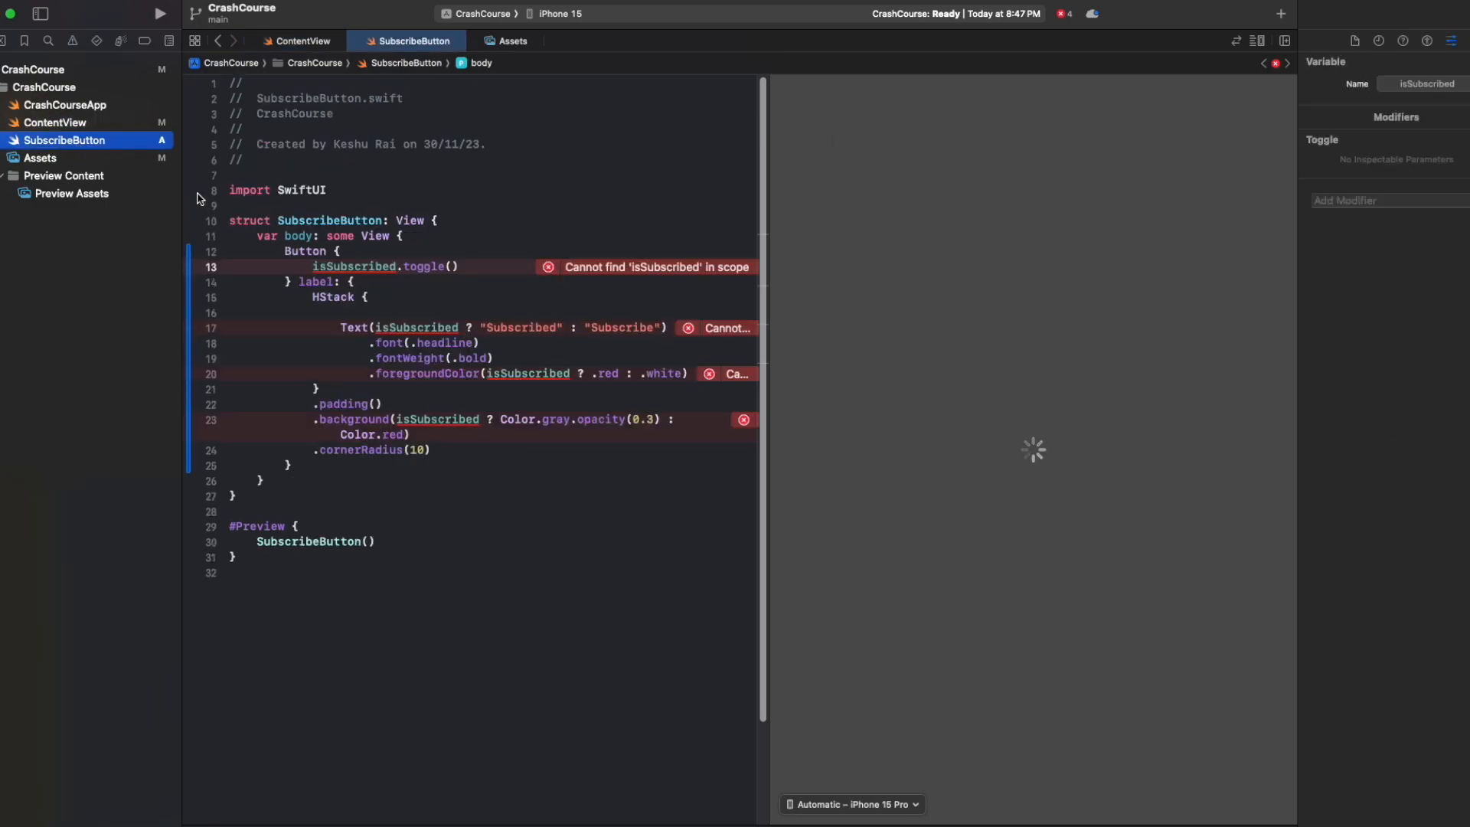
click(464, 219)
key(Return)
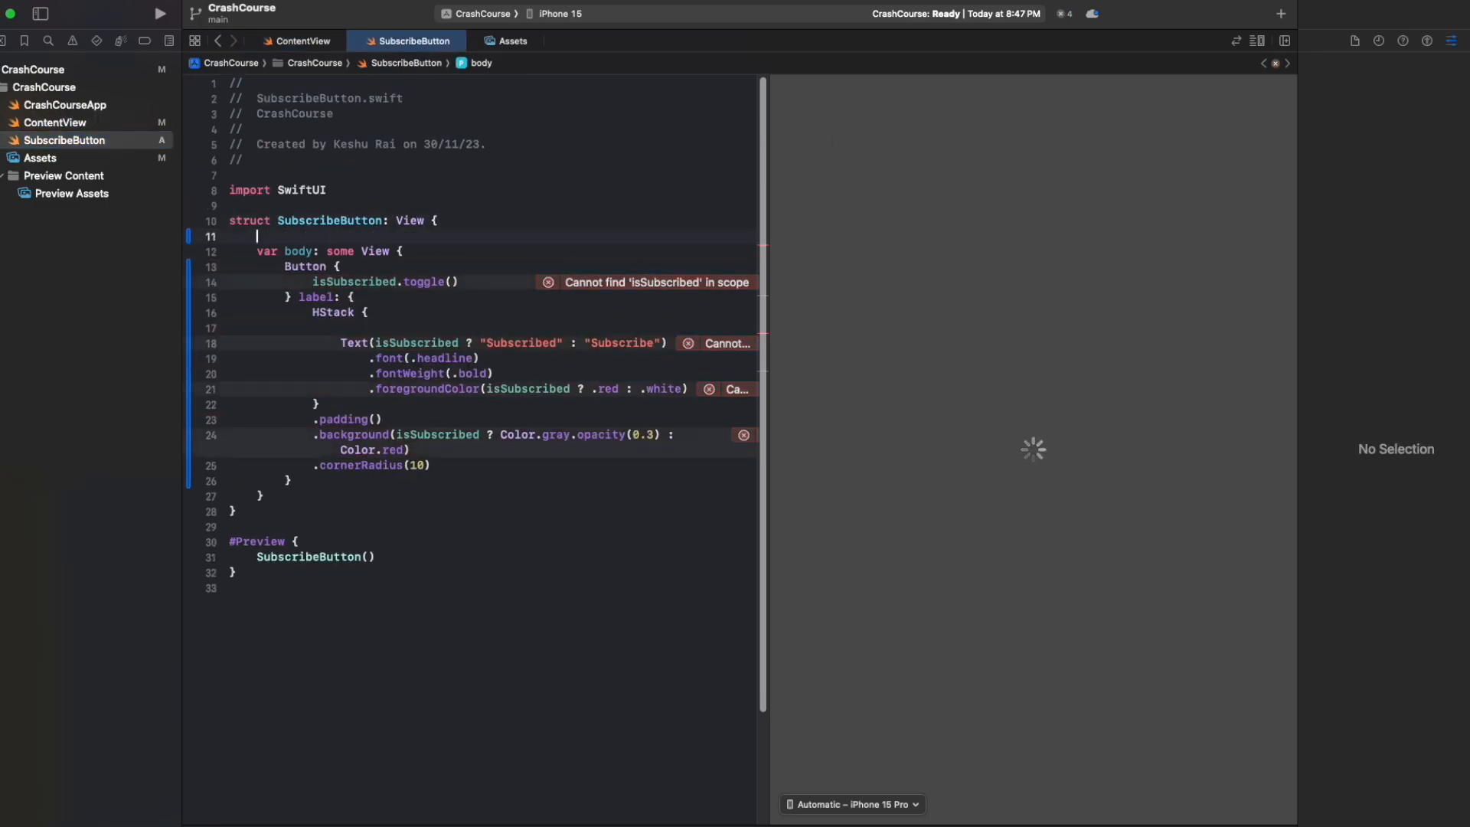
key(super+v)
click(478, 221)
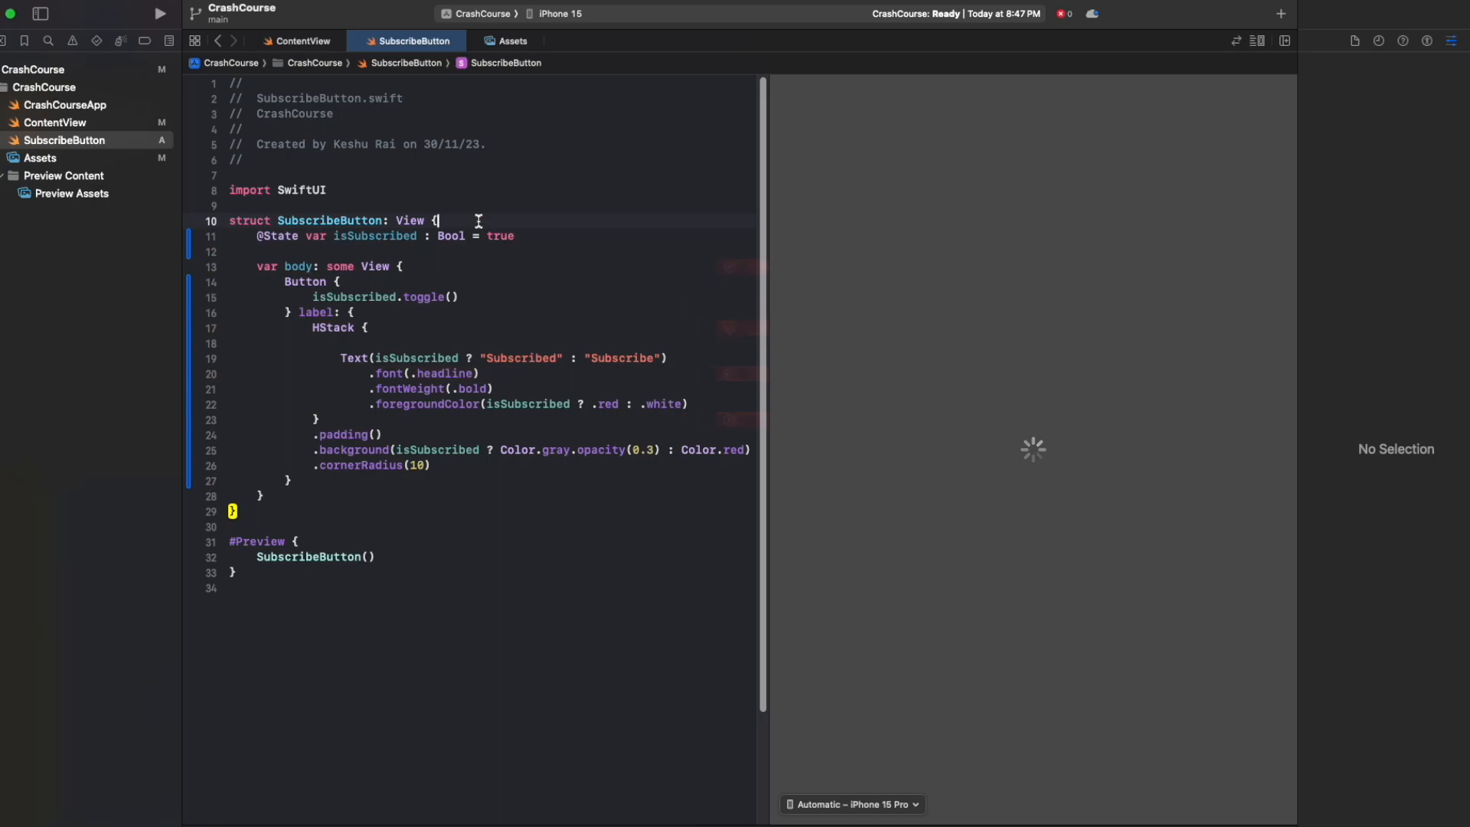
key(Return)
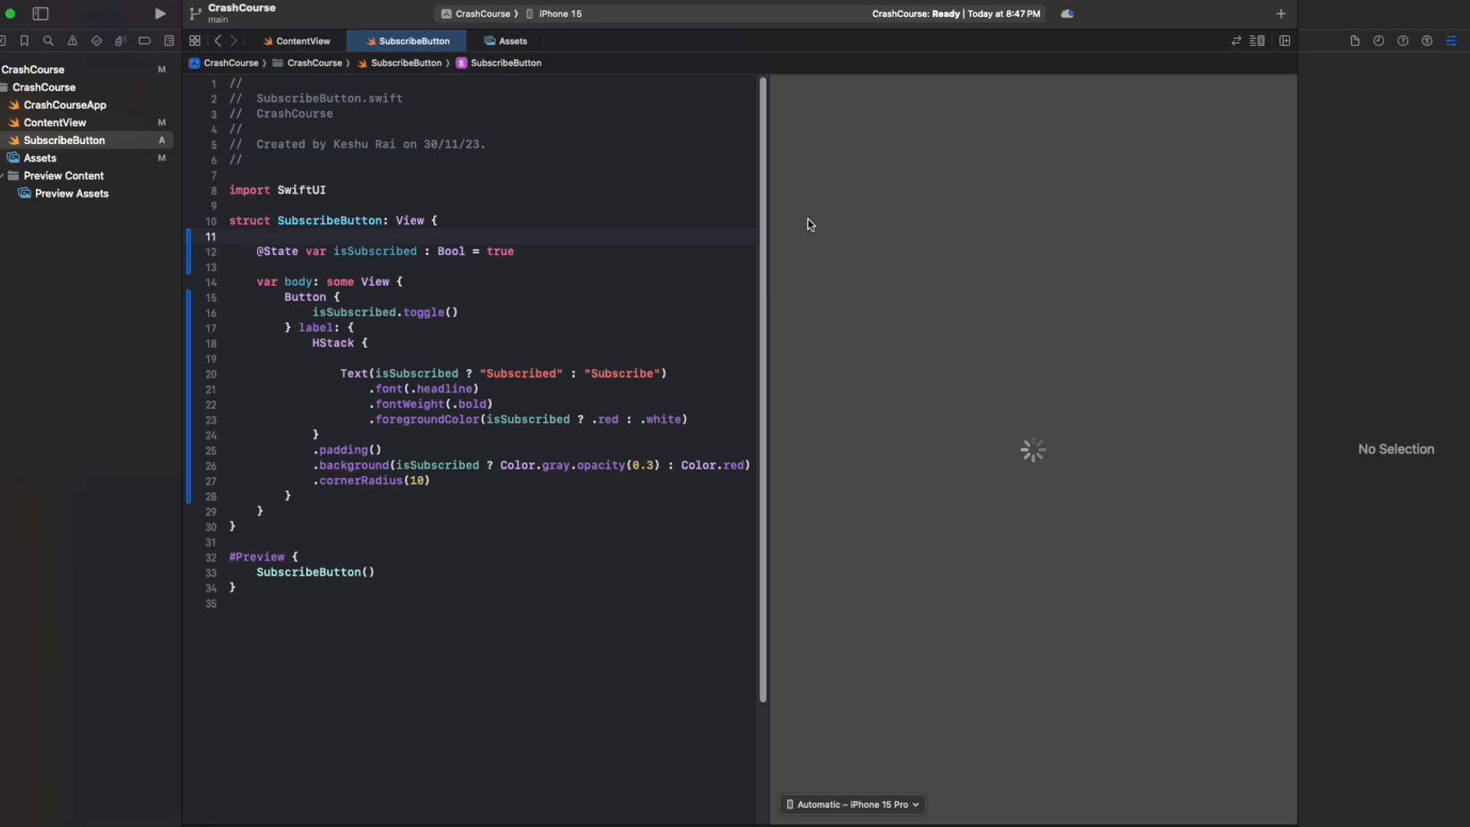
click(744, 297)
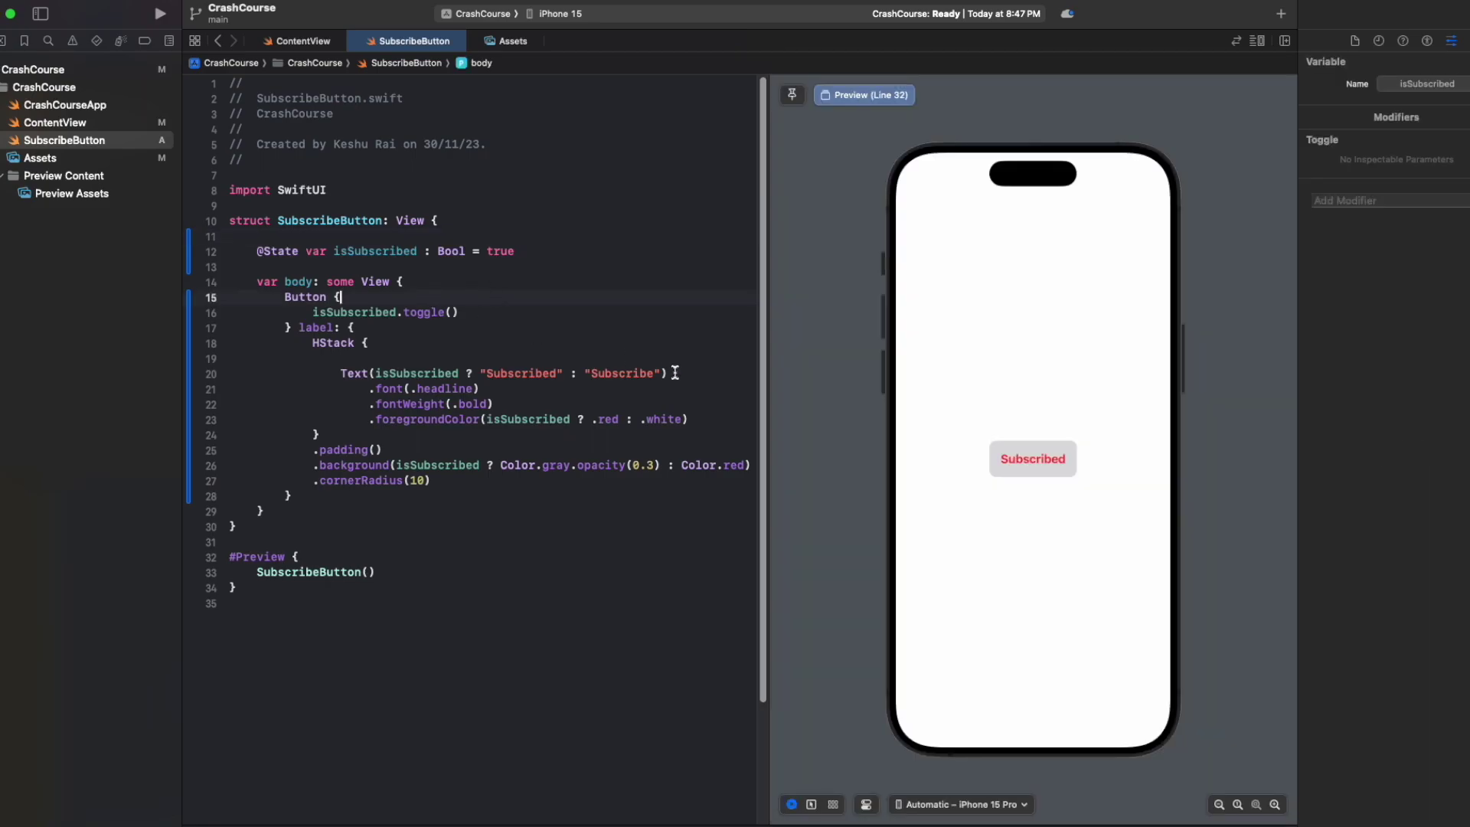
- Toggle the SubscribeButton preview twice, then return to ContentView's empty line under the logo
click(1034, 463)
click(1032, 462)
click(259, 251)
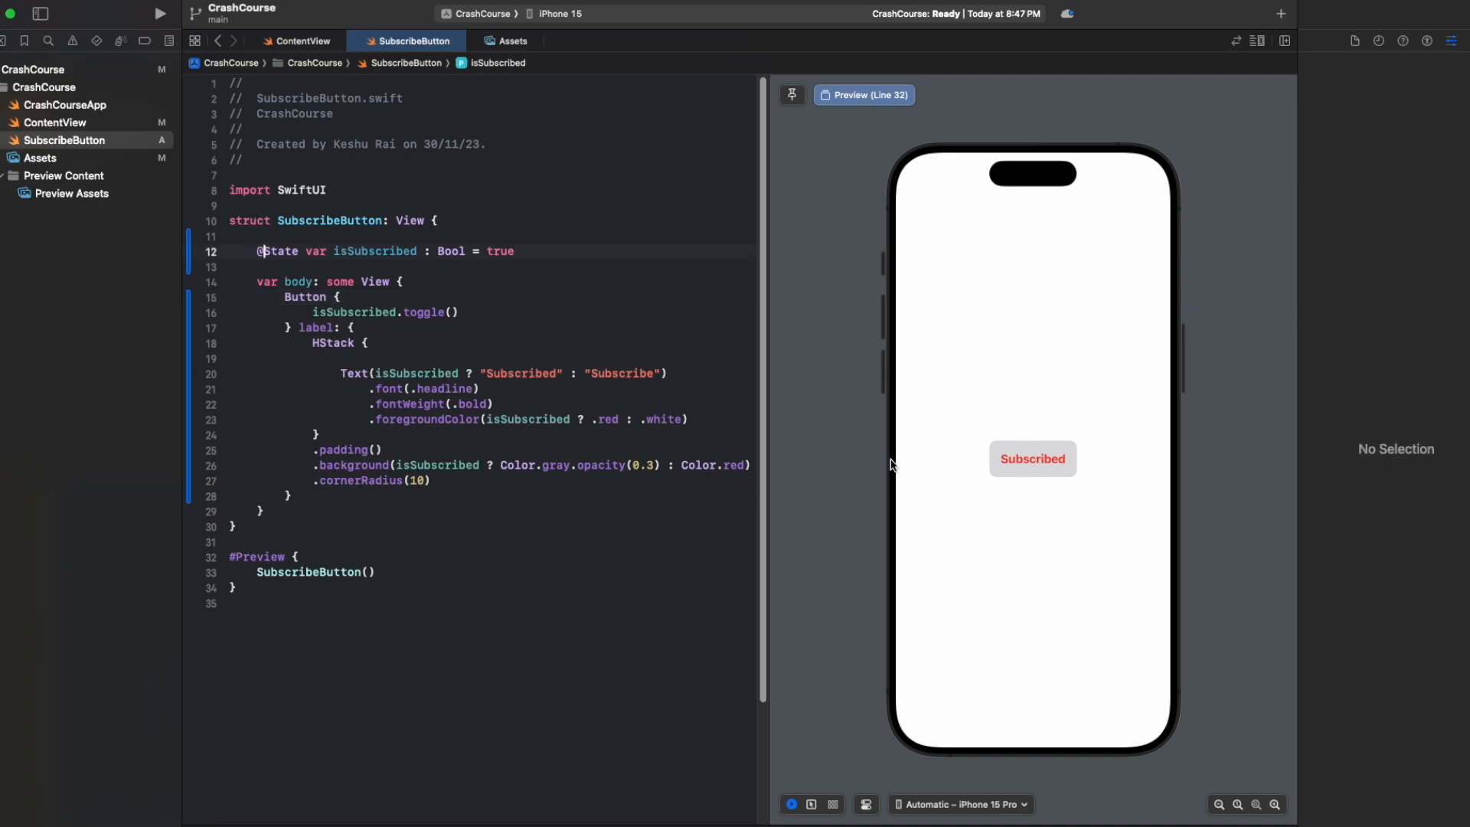
click(58, 122)
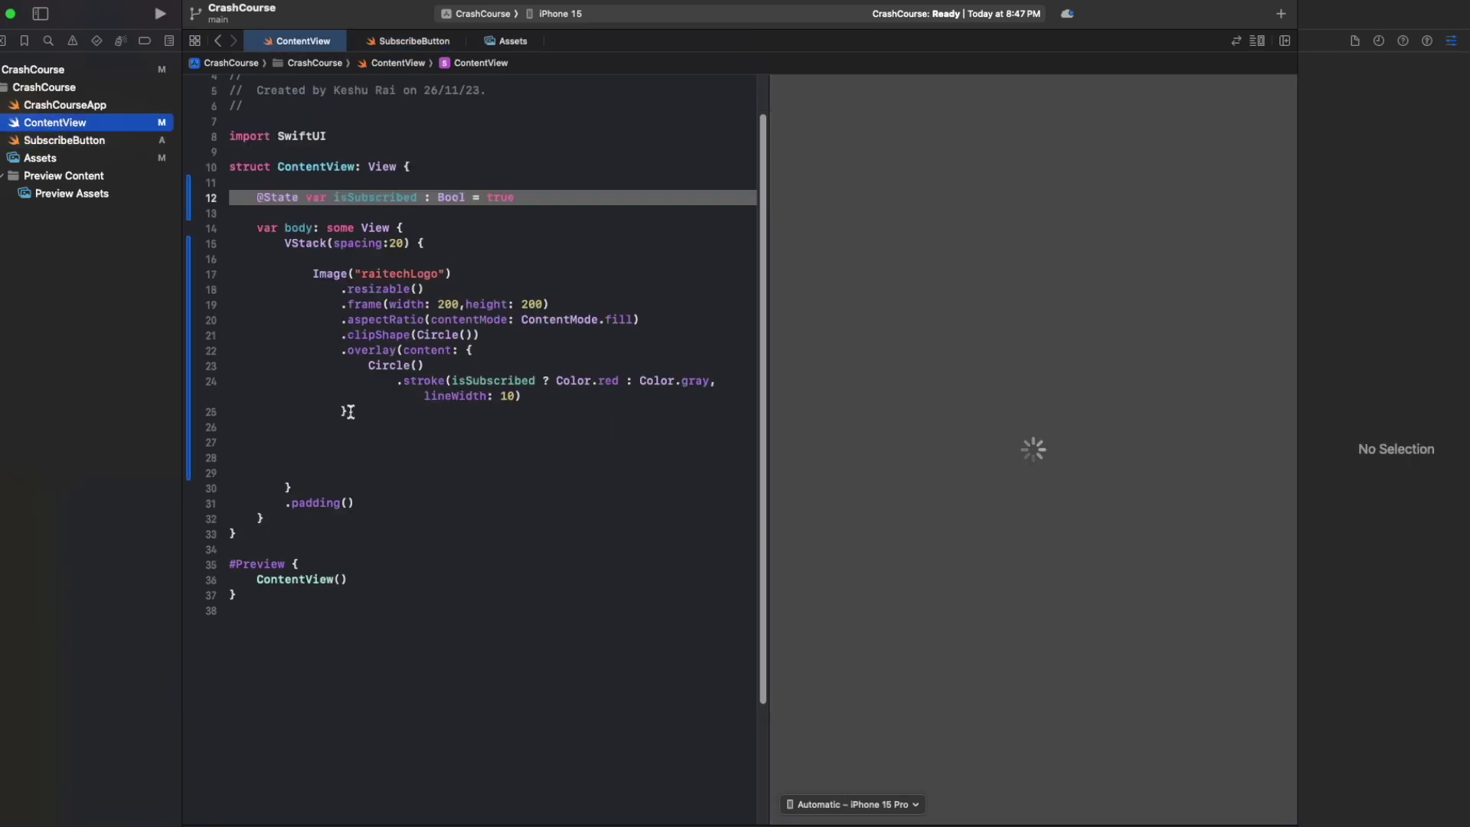
click(367, 456)
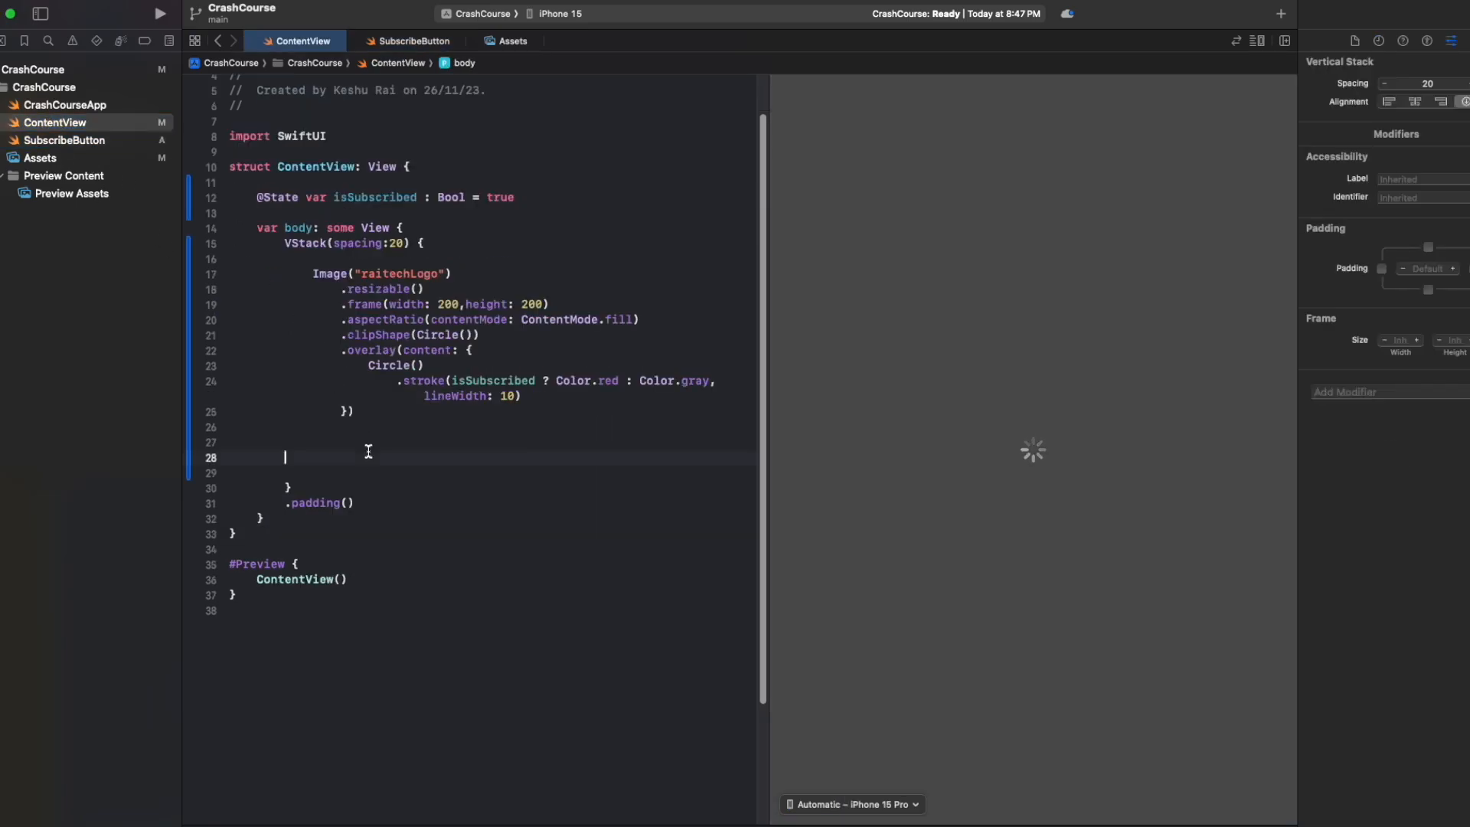
text(Sub)
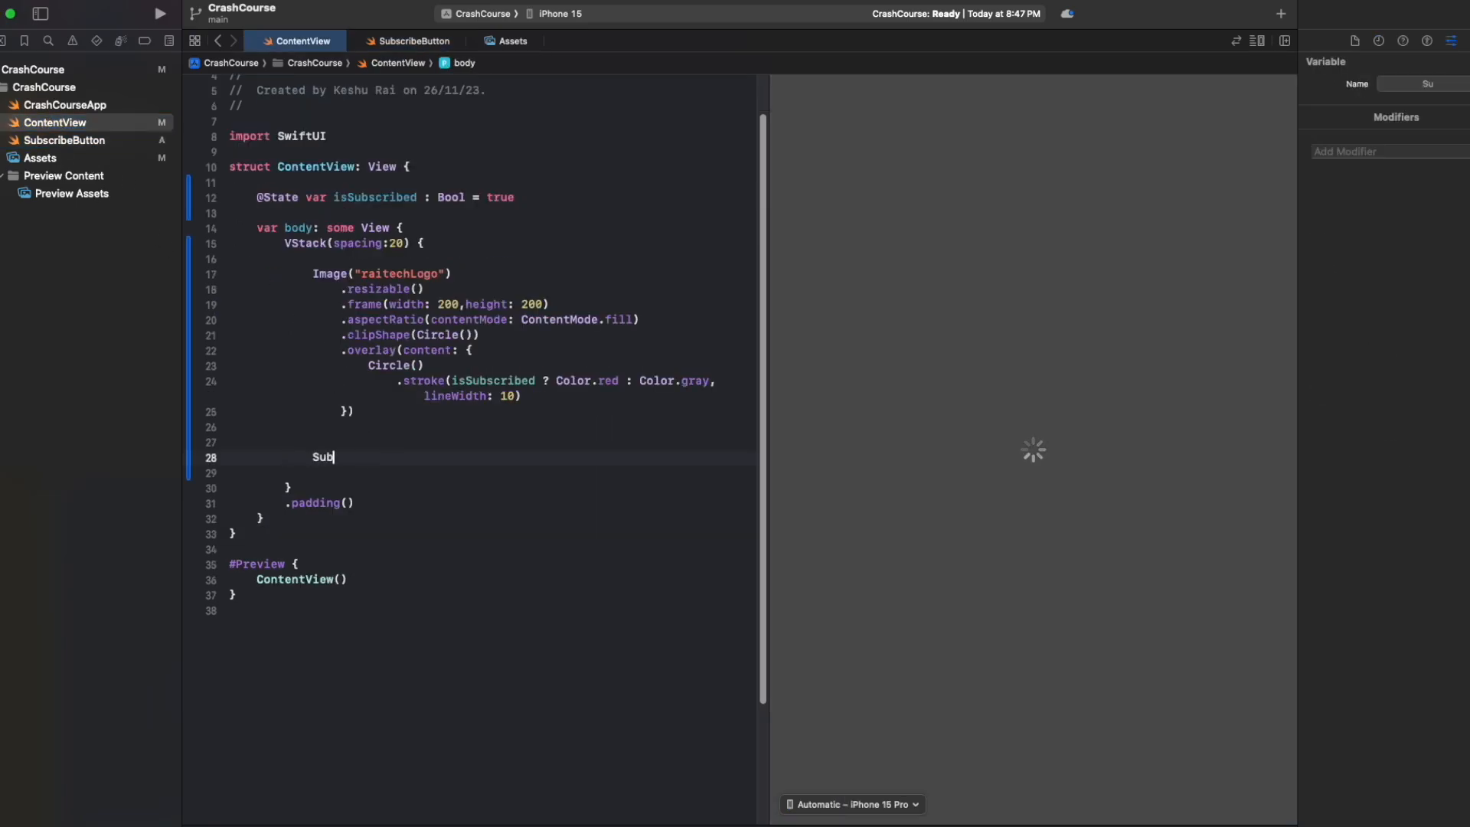
text(scr)
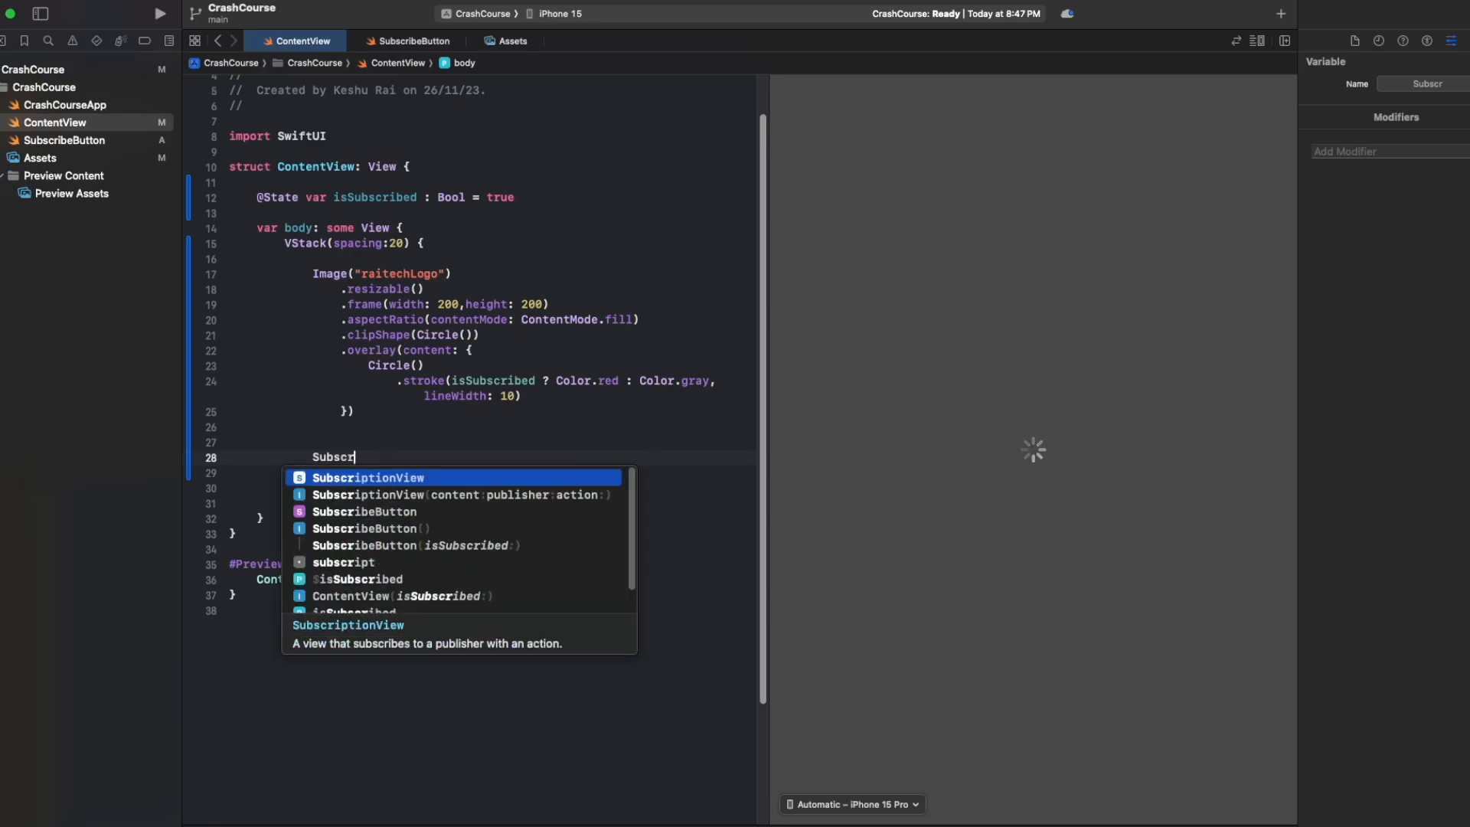
- Insert SubscribeButton() via autocomplete under the logo and toggle it in the preview
key(Down)
key(Down)
key(Return)
text(())
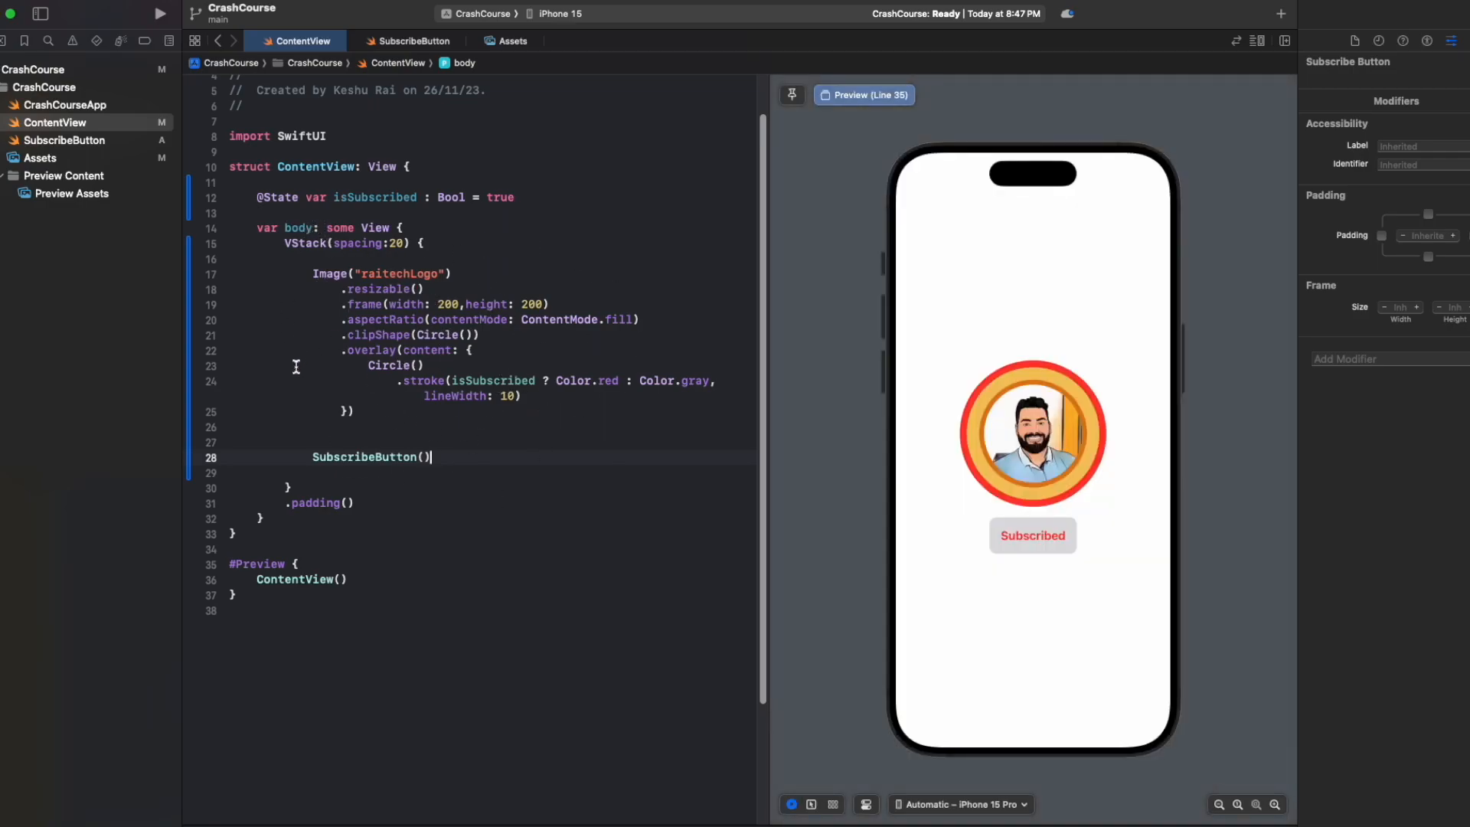
click(1014, 553)
click(1037, 548)
- Toggle the preview button to Subscribe again and select the ContentView name on line 10
click(1026, 539)
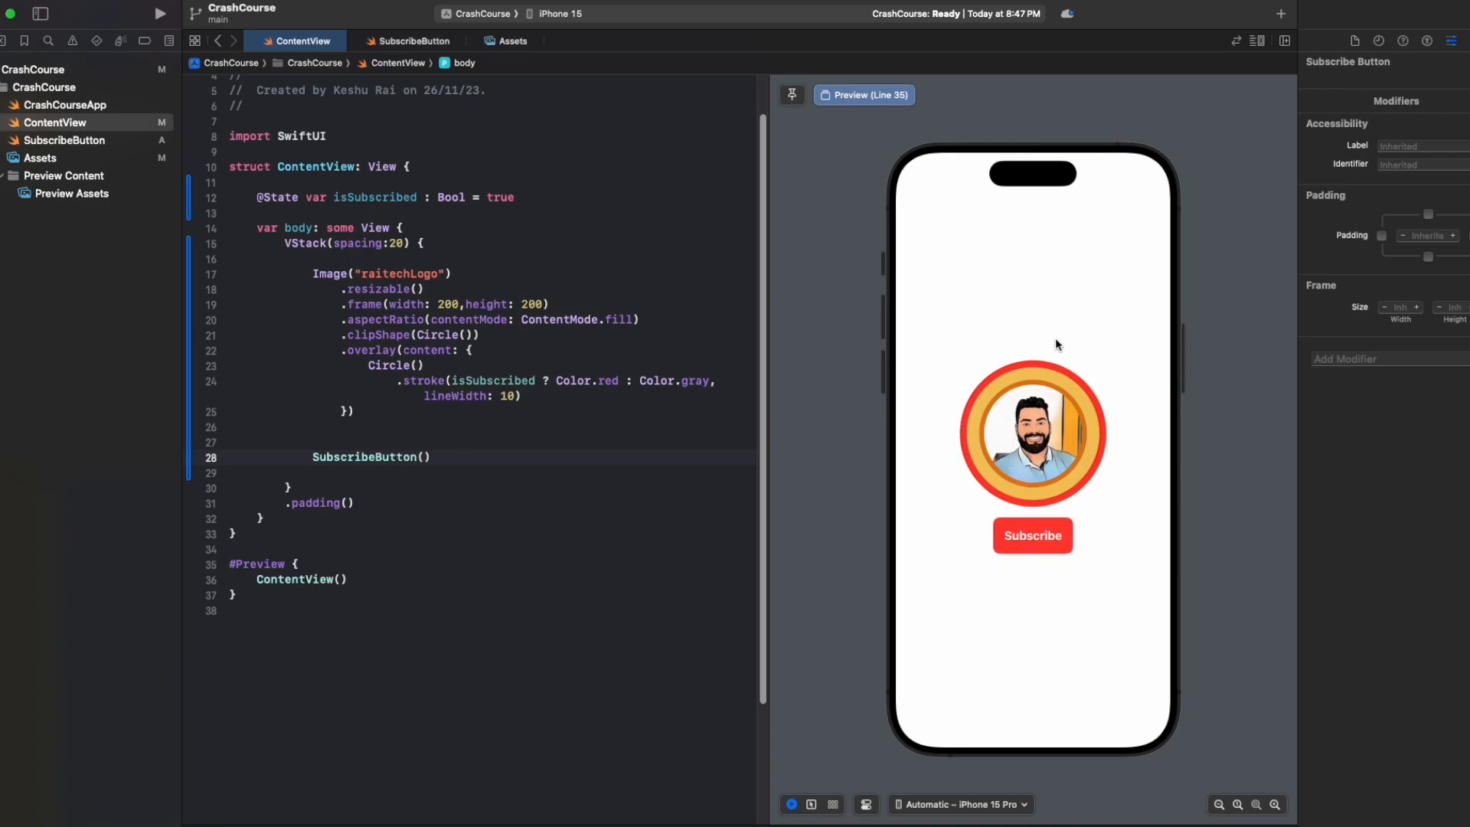
click(1007, 549)
double_click(334, 167)
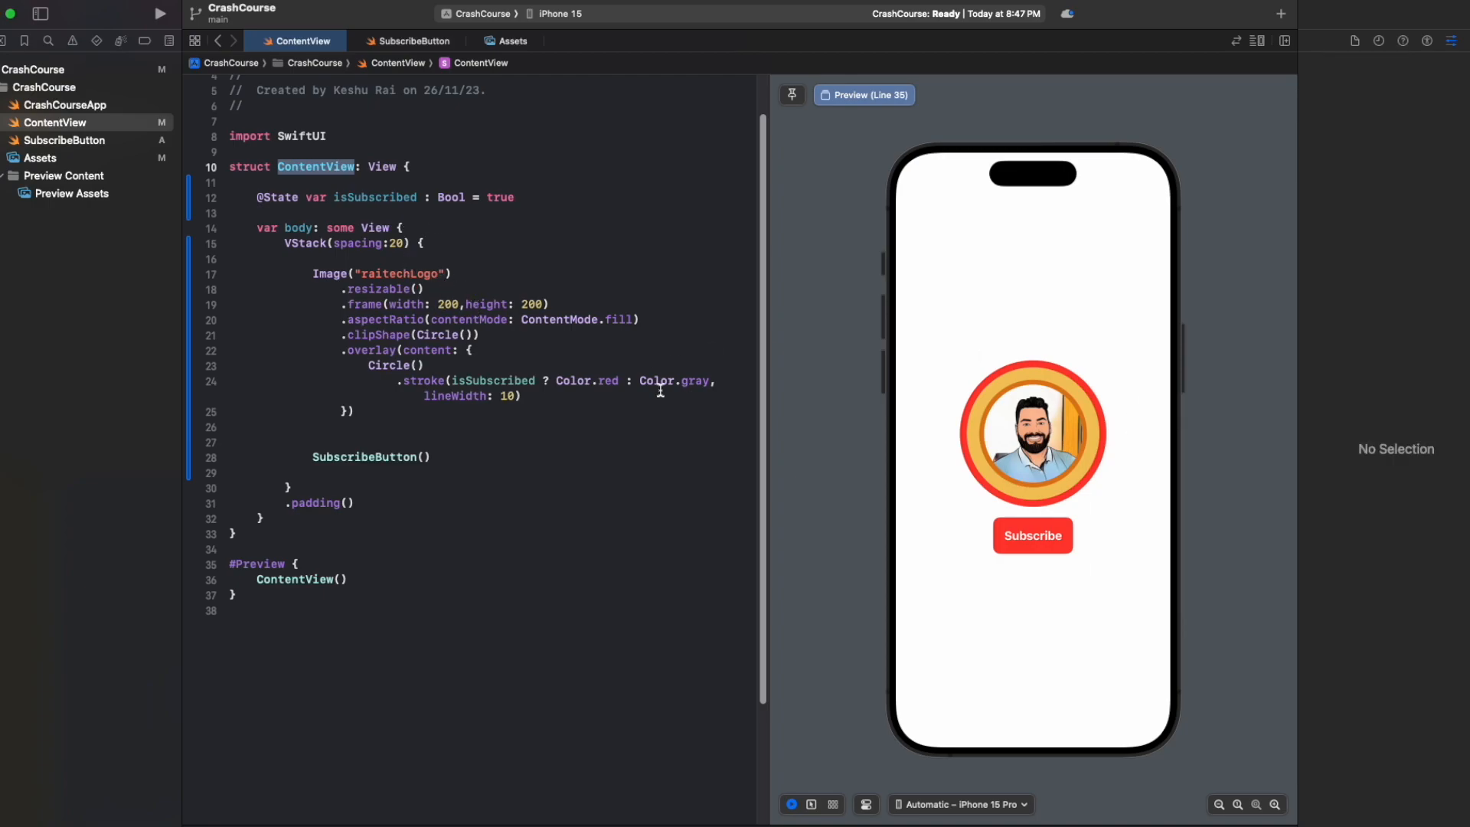
click(507, 380)
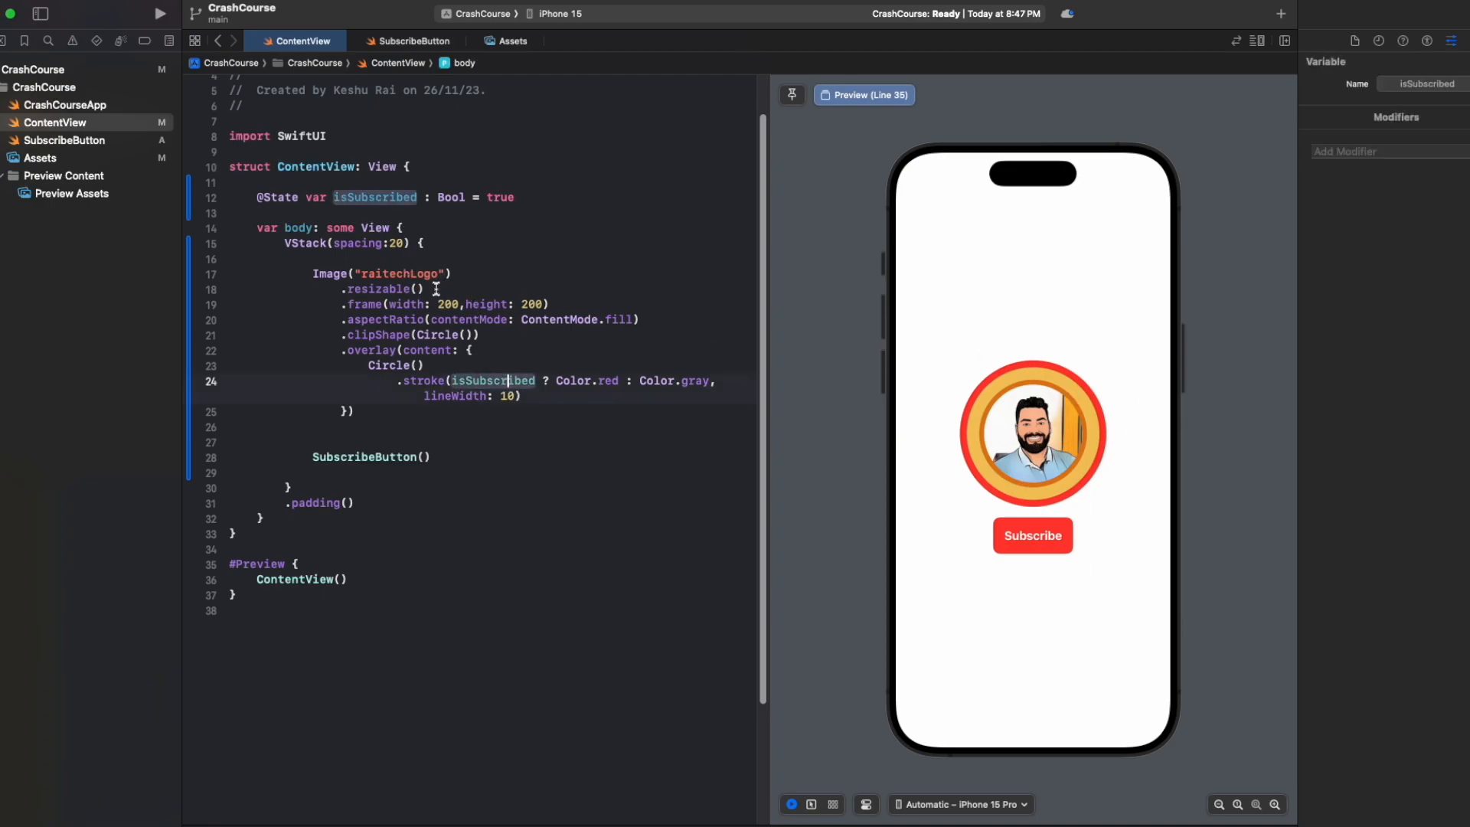
double_click(371, 198)
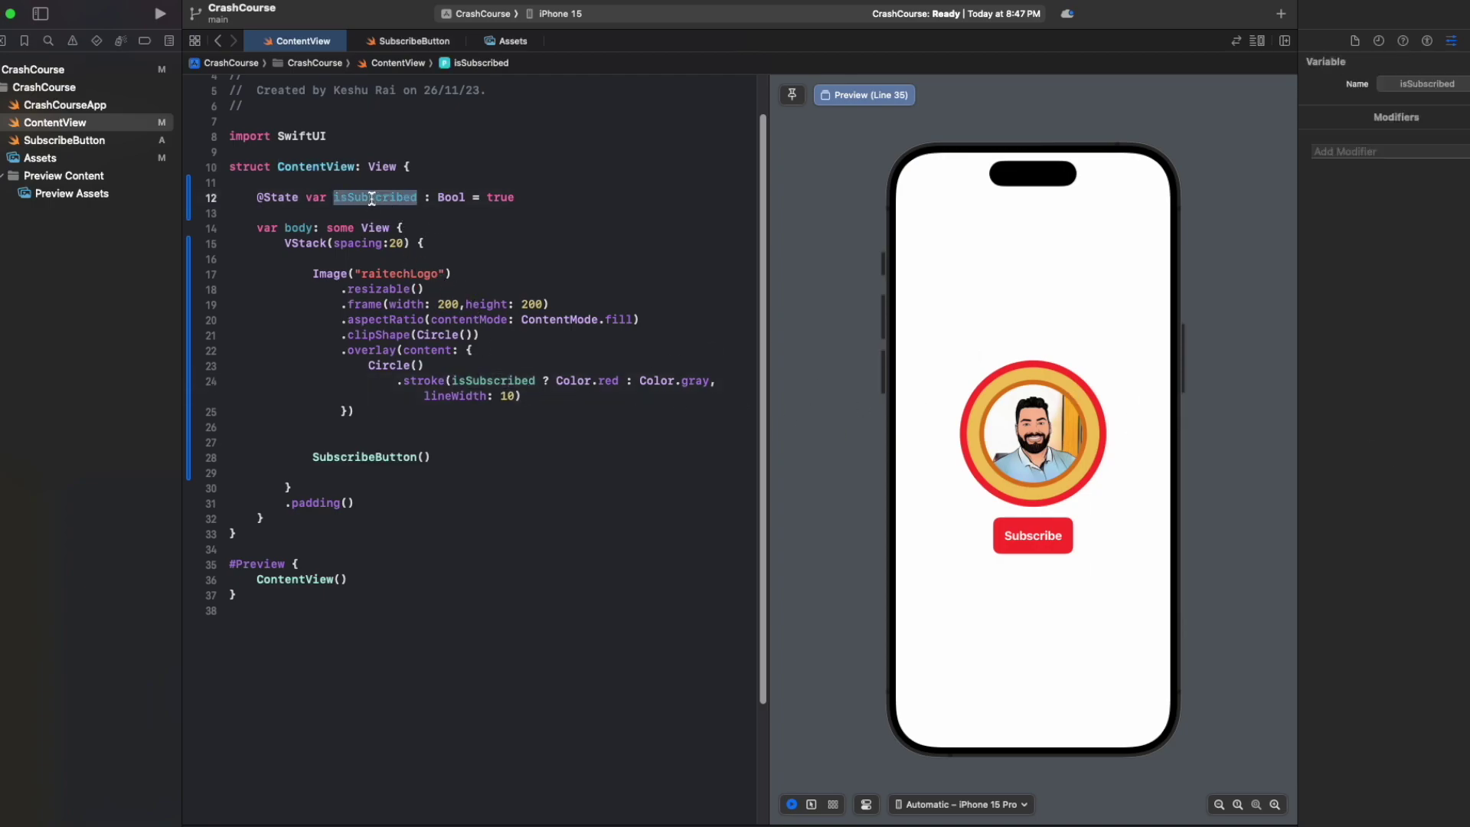
double_click(270, 197)
double_click(302, 167)
double_click(370, 457)
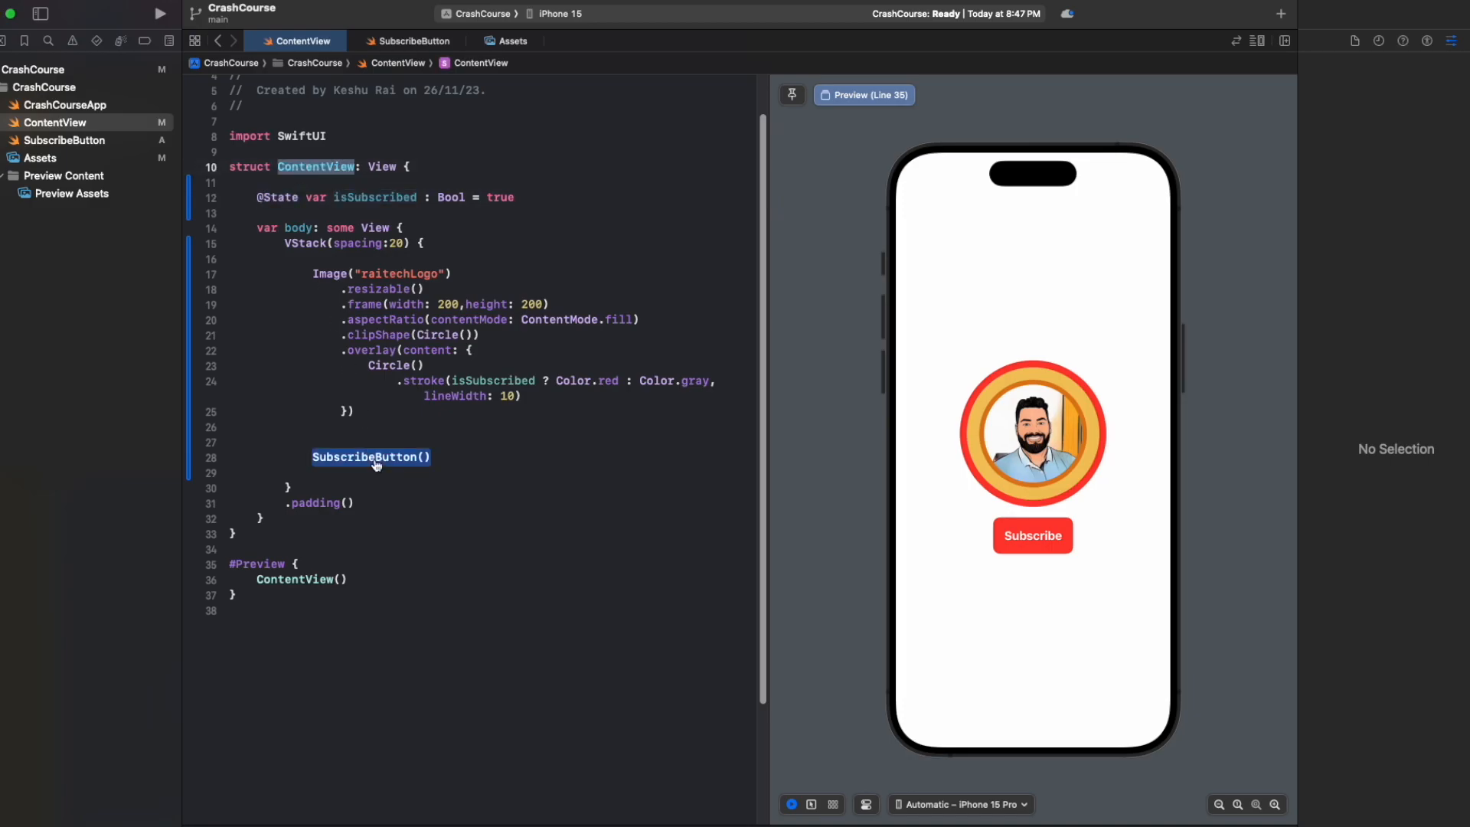
click(374, 458)
click(414, 40)
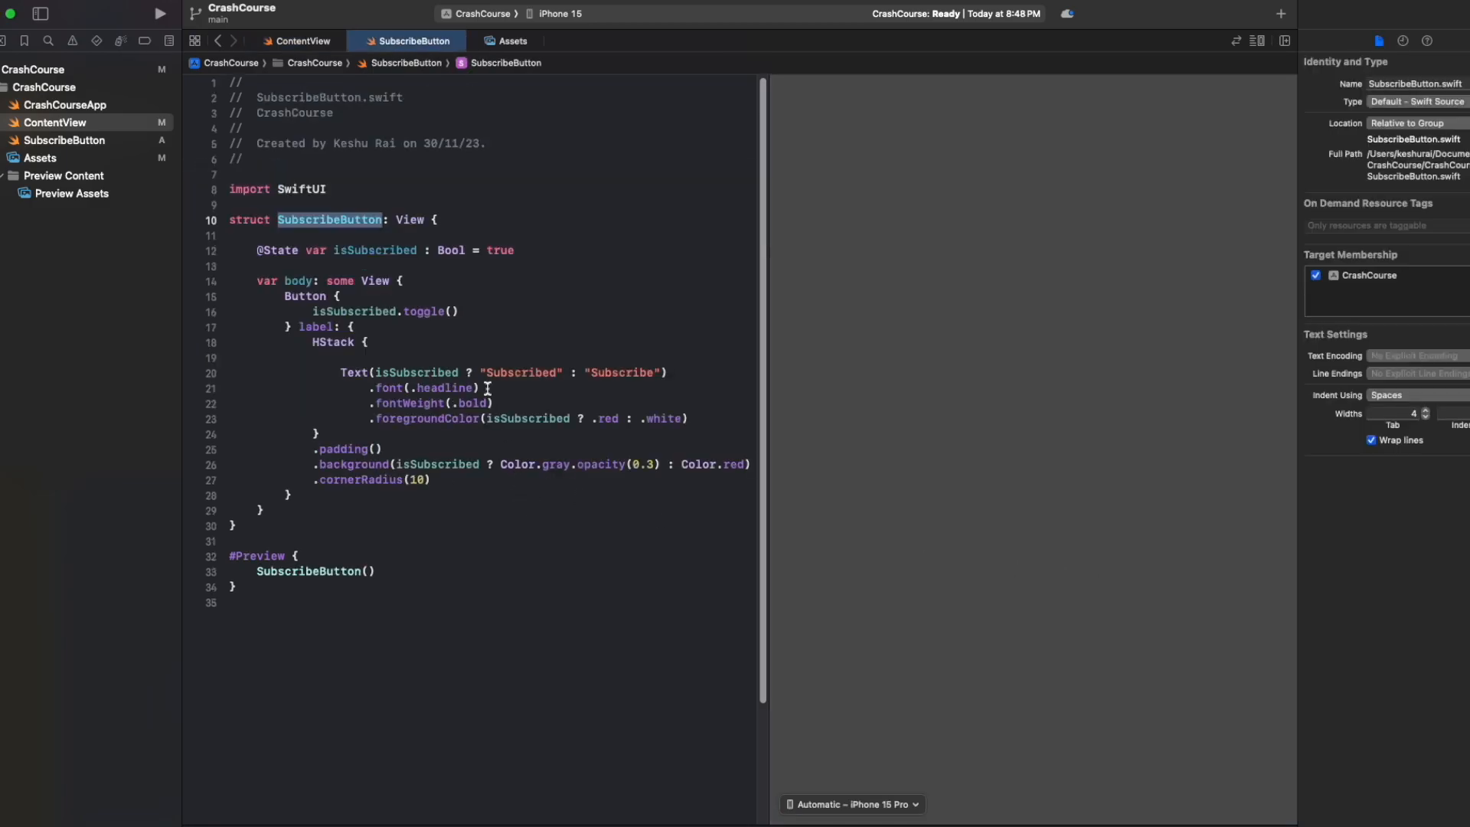
click(260, 252)
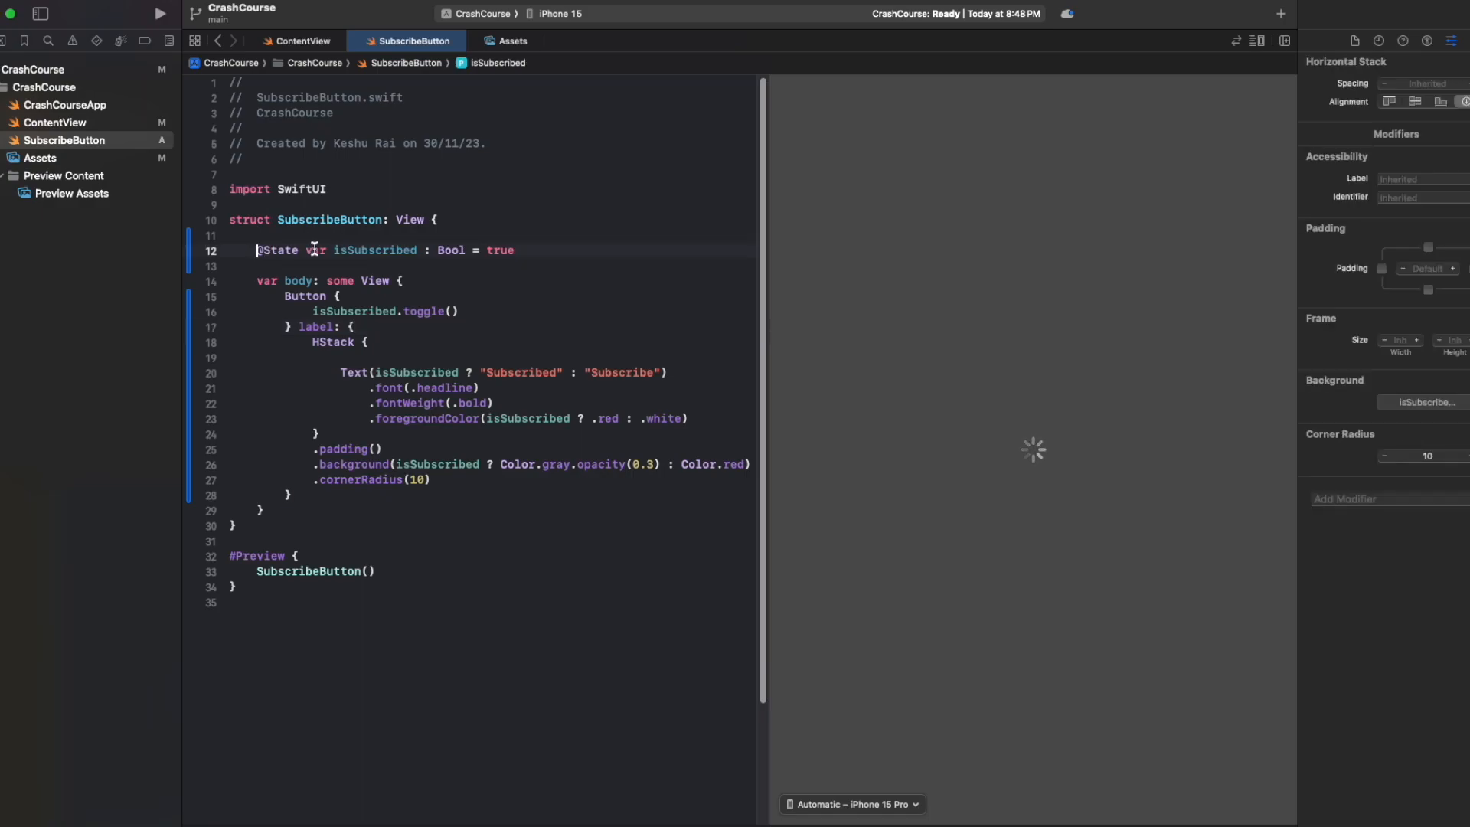
click(347, 220)
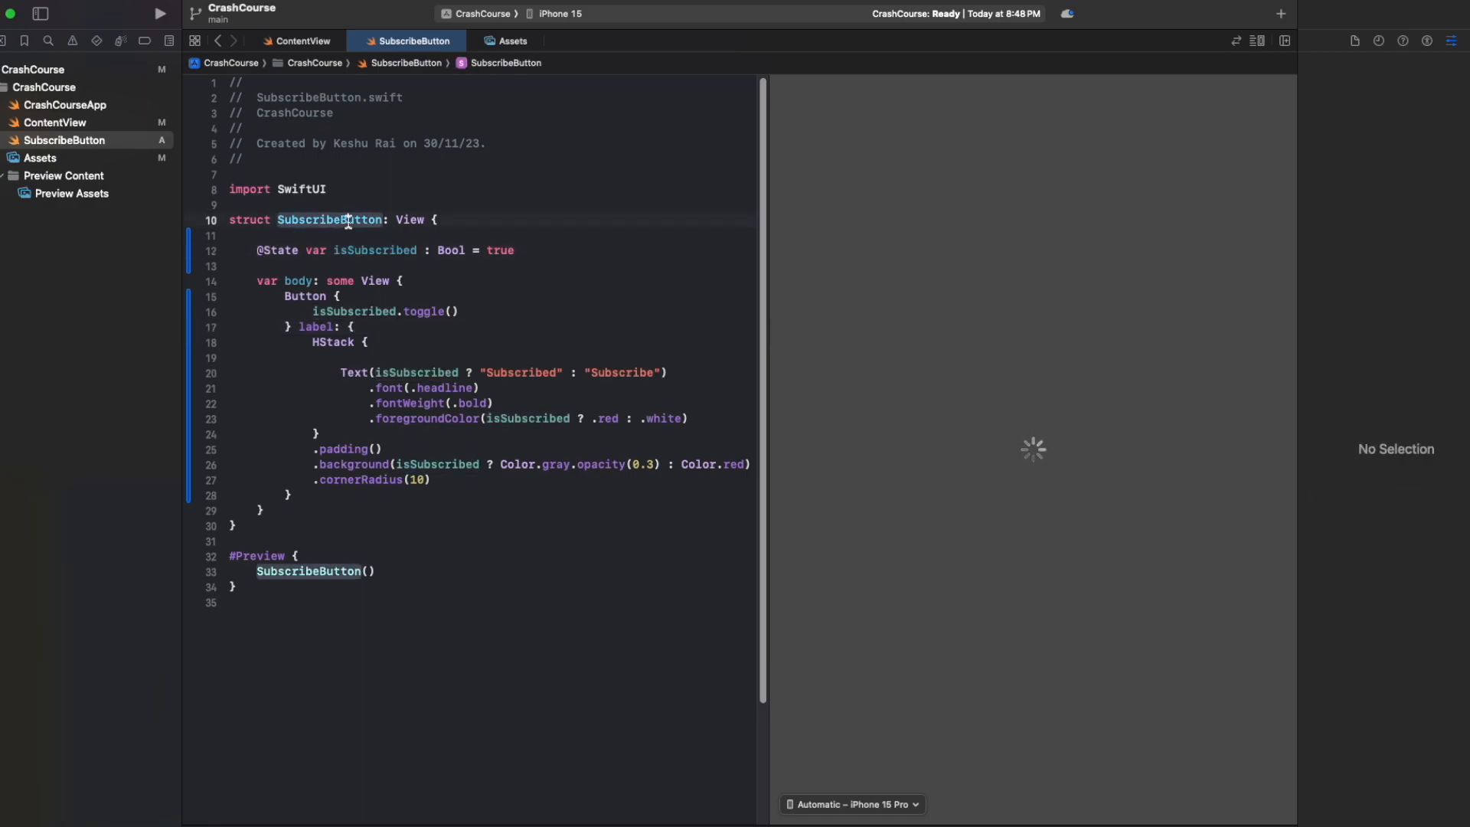
click(338, 283)
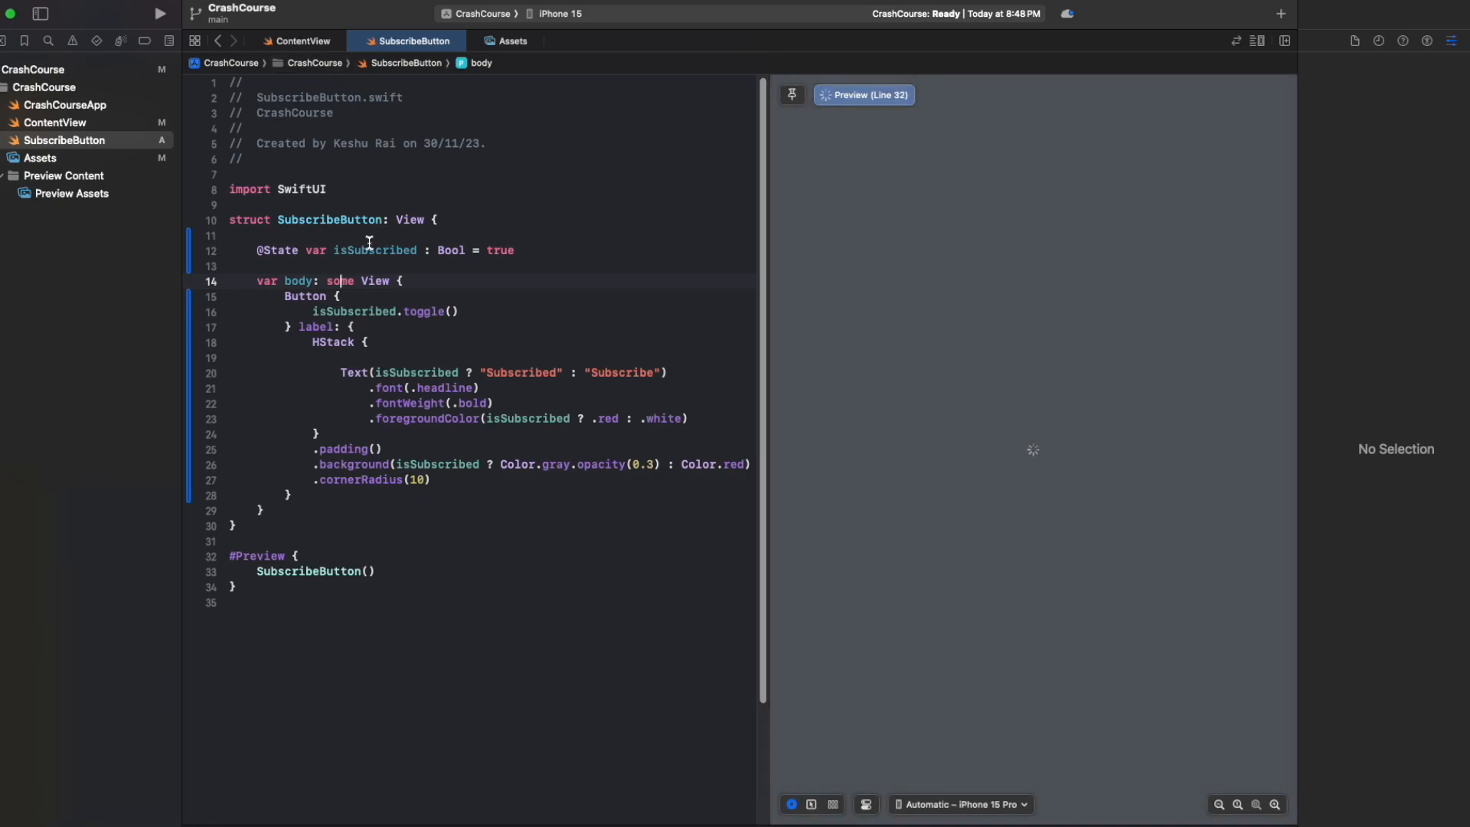
double_click(347, 251)
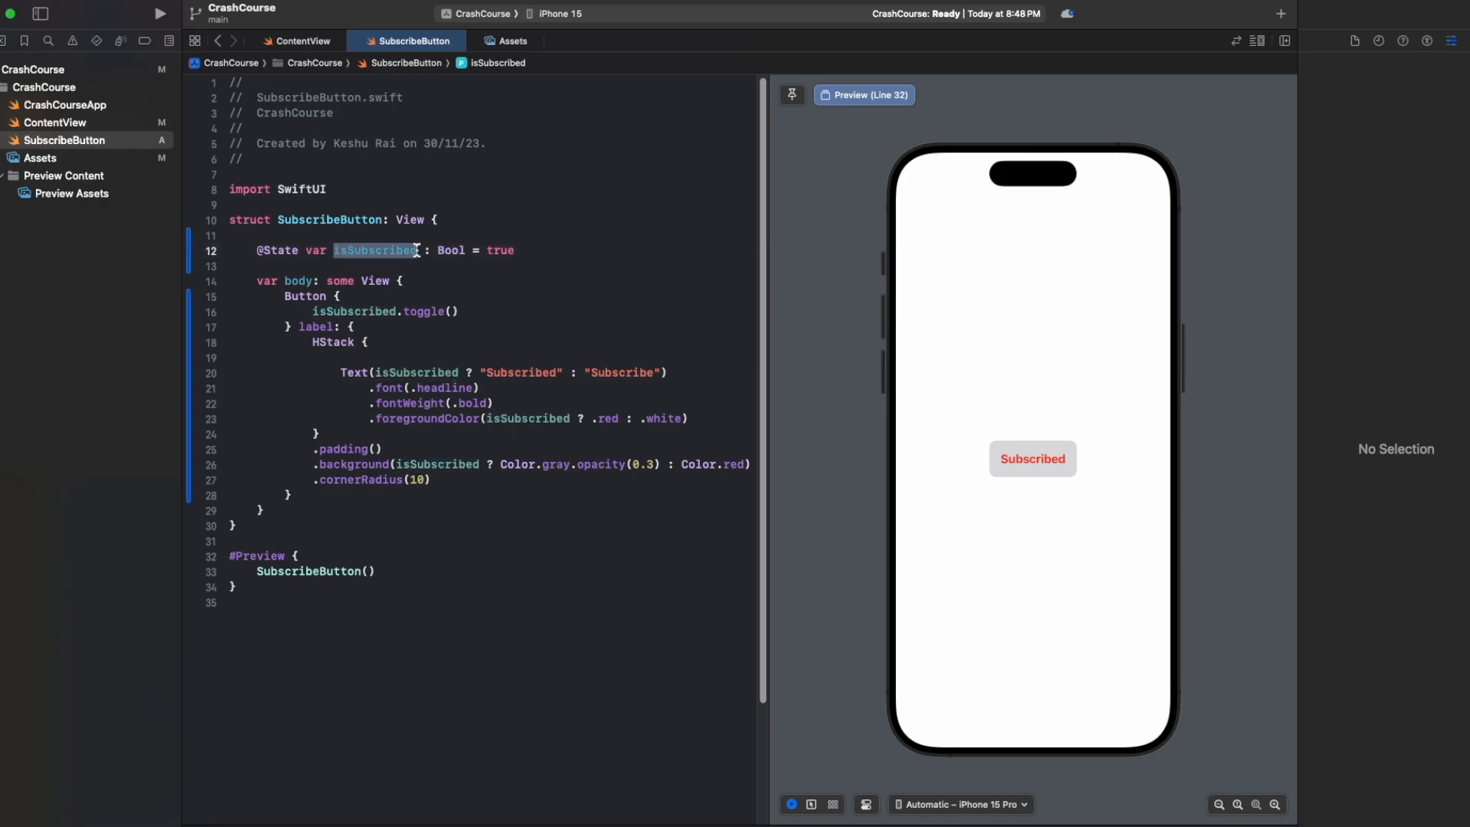
click(311, 43)
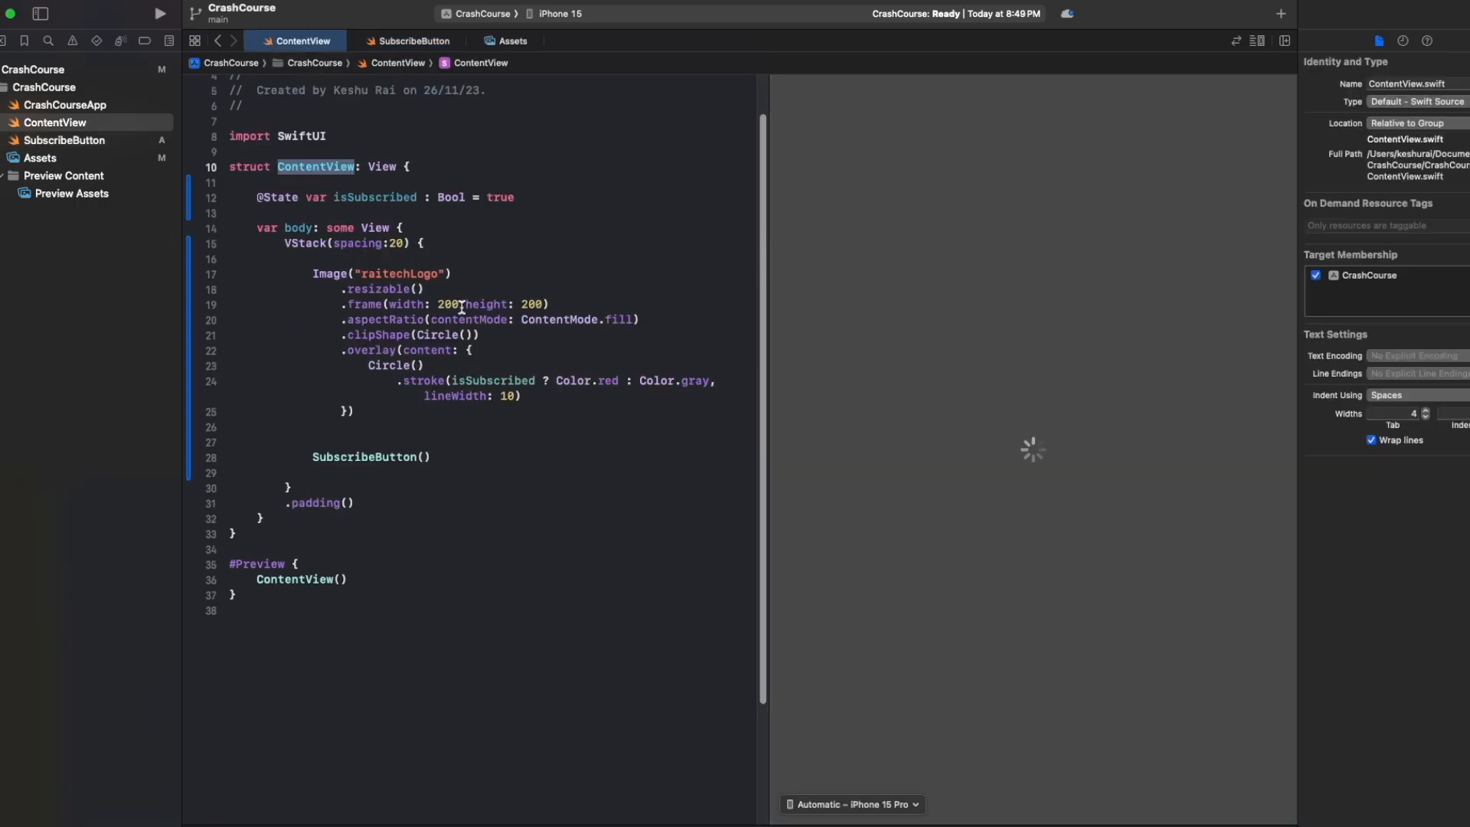
click(277, 197)
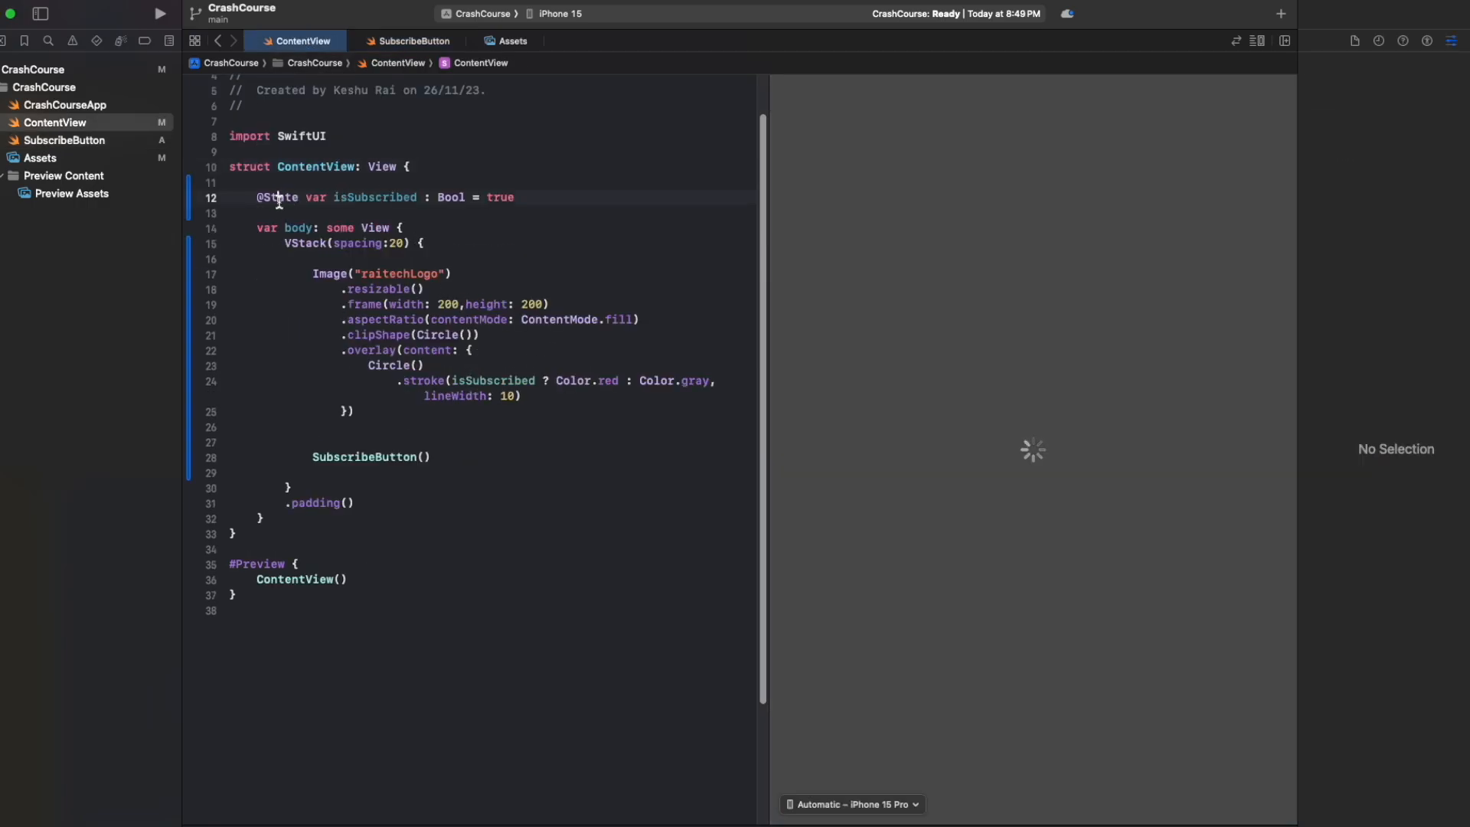
double_click(276, 197)
click(312, 166)
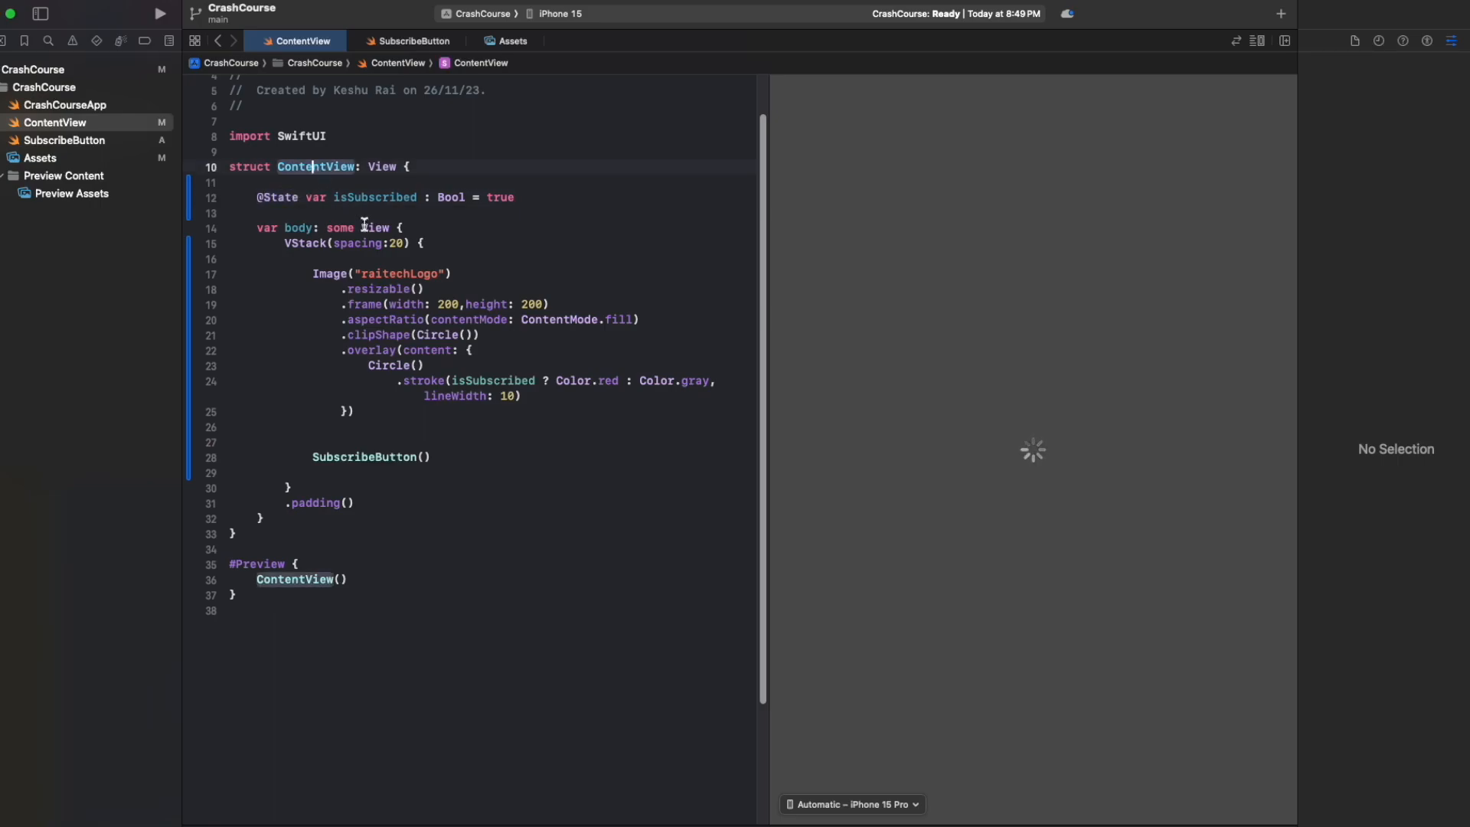
click(304, 197)
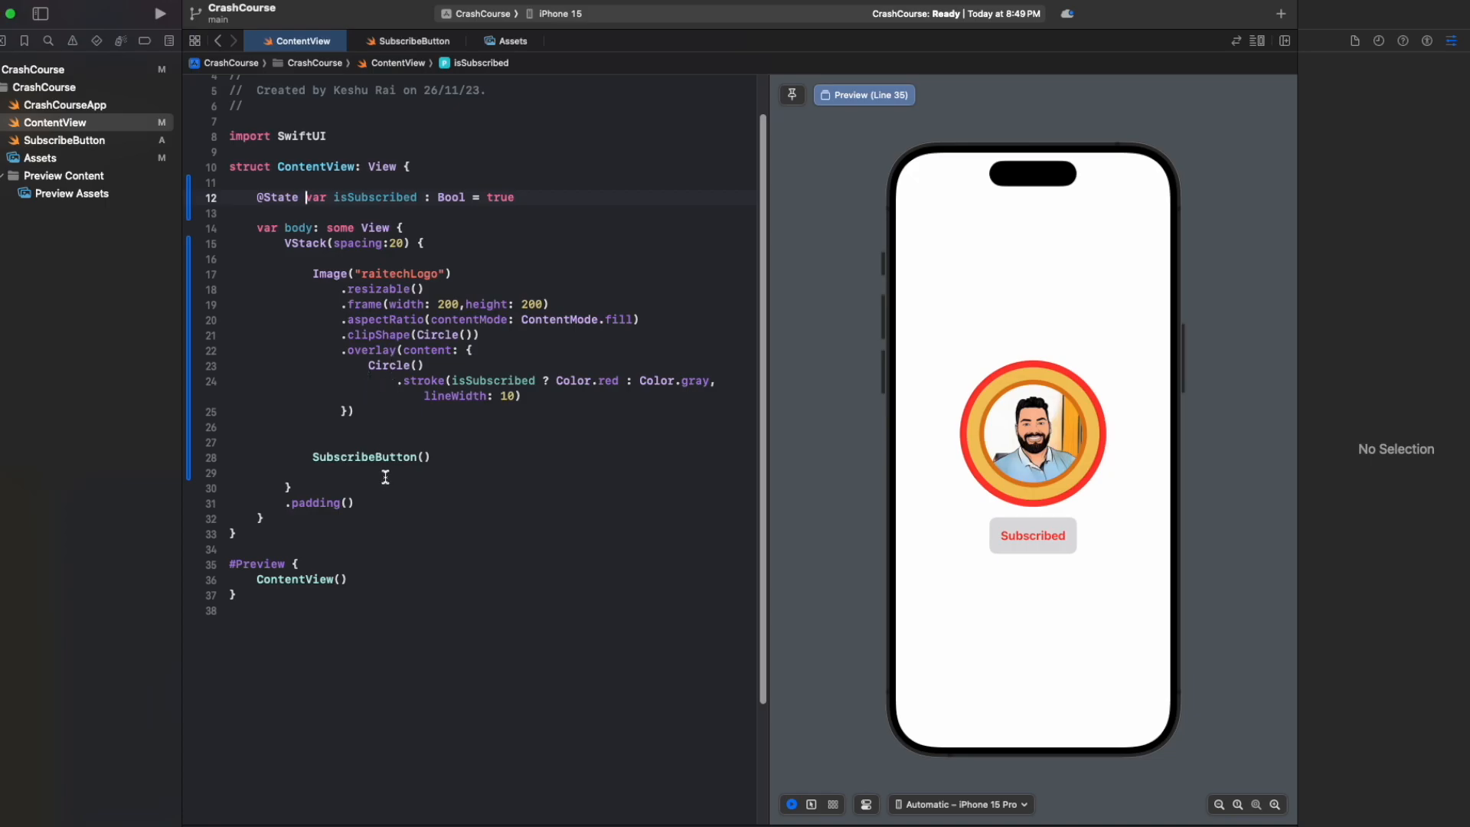
click(38, 131)
click(63, 140)
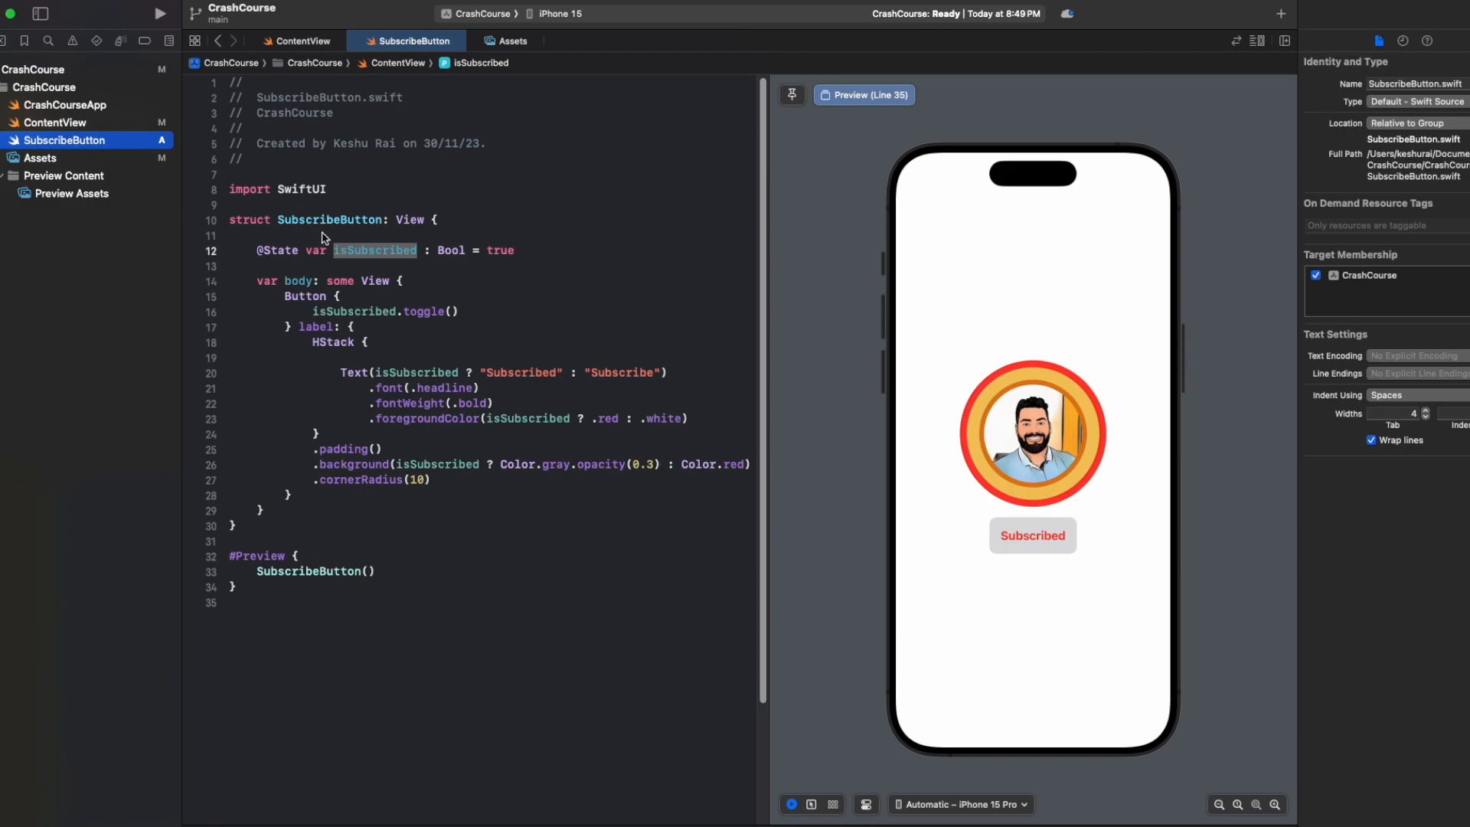
double_click(281, 251)
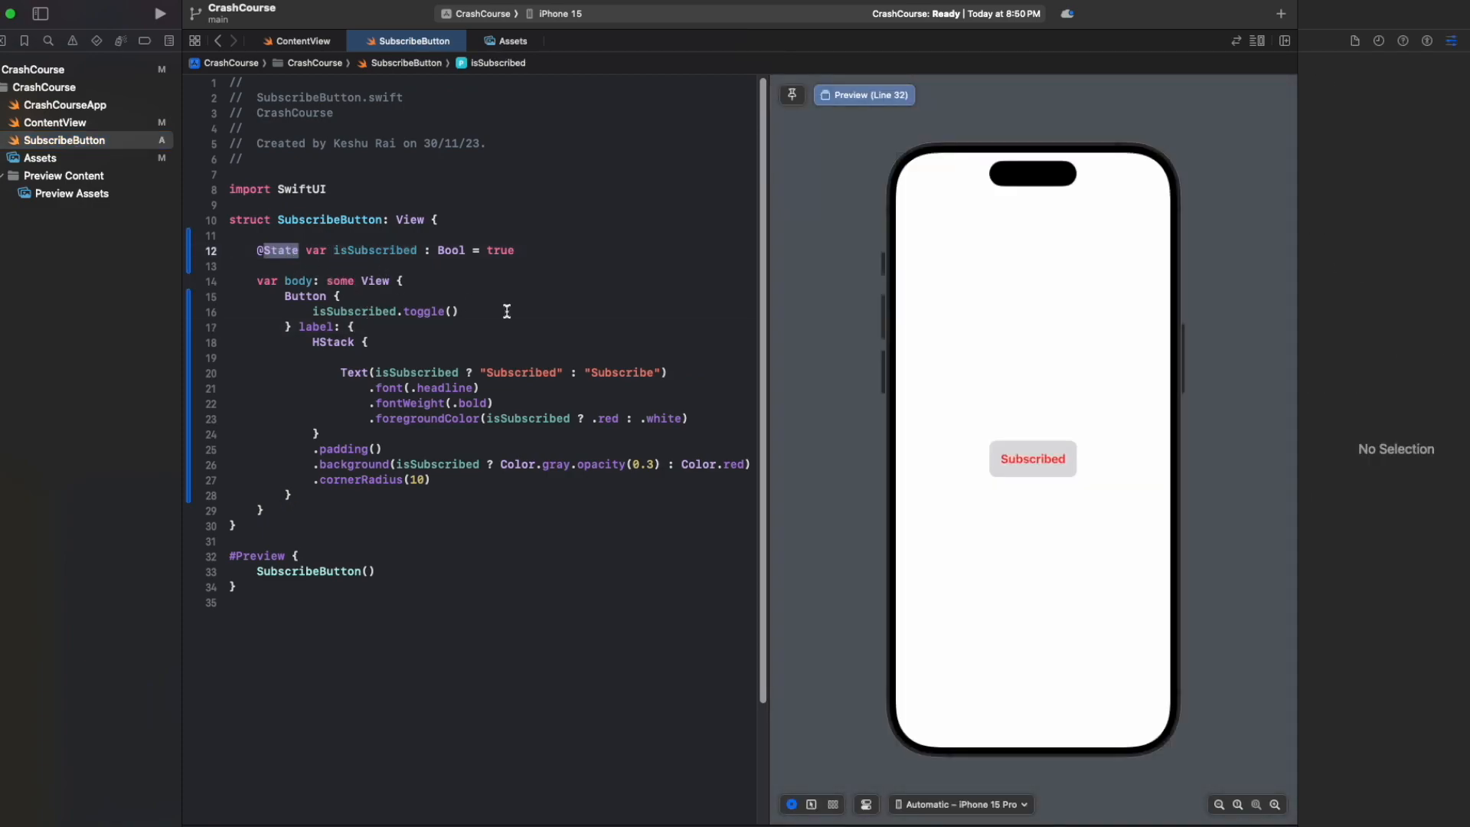
double_click(372, 249)
double_click(274, 251)
text(B)
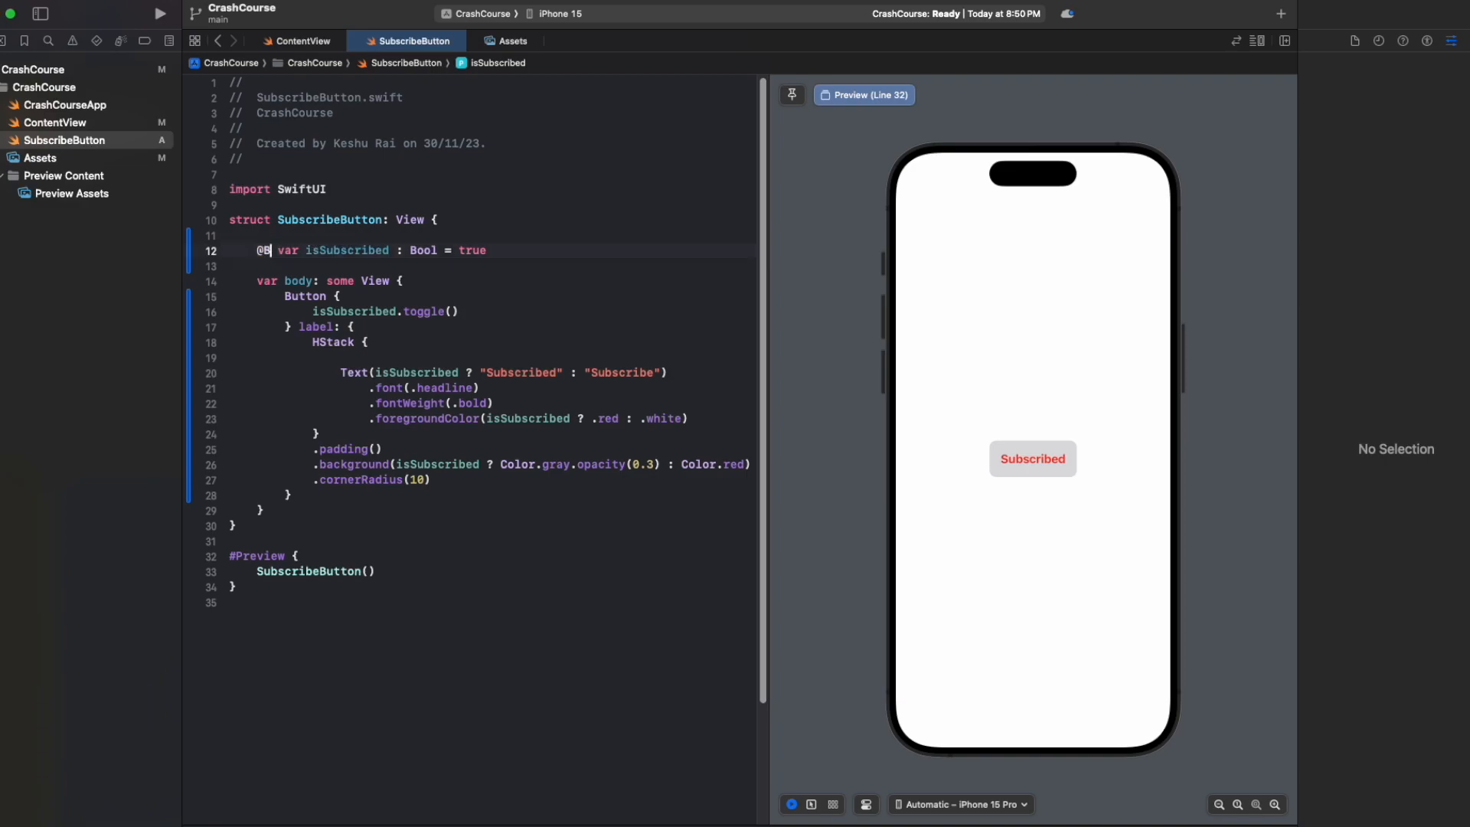
text(inding)
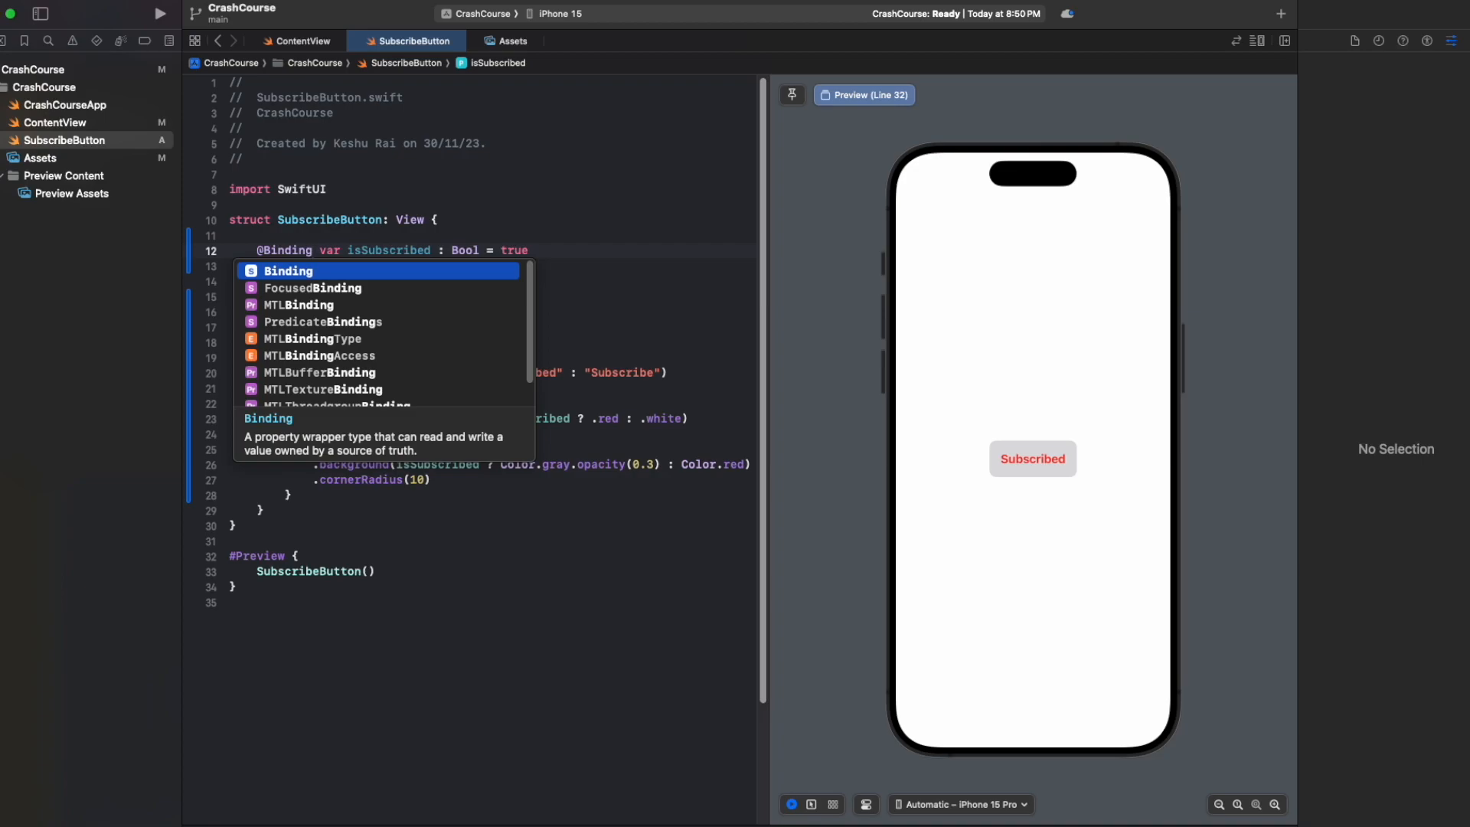
click(431, 236)
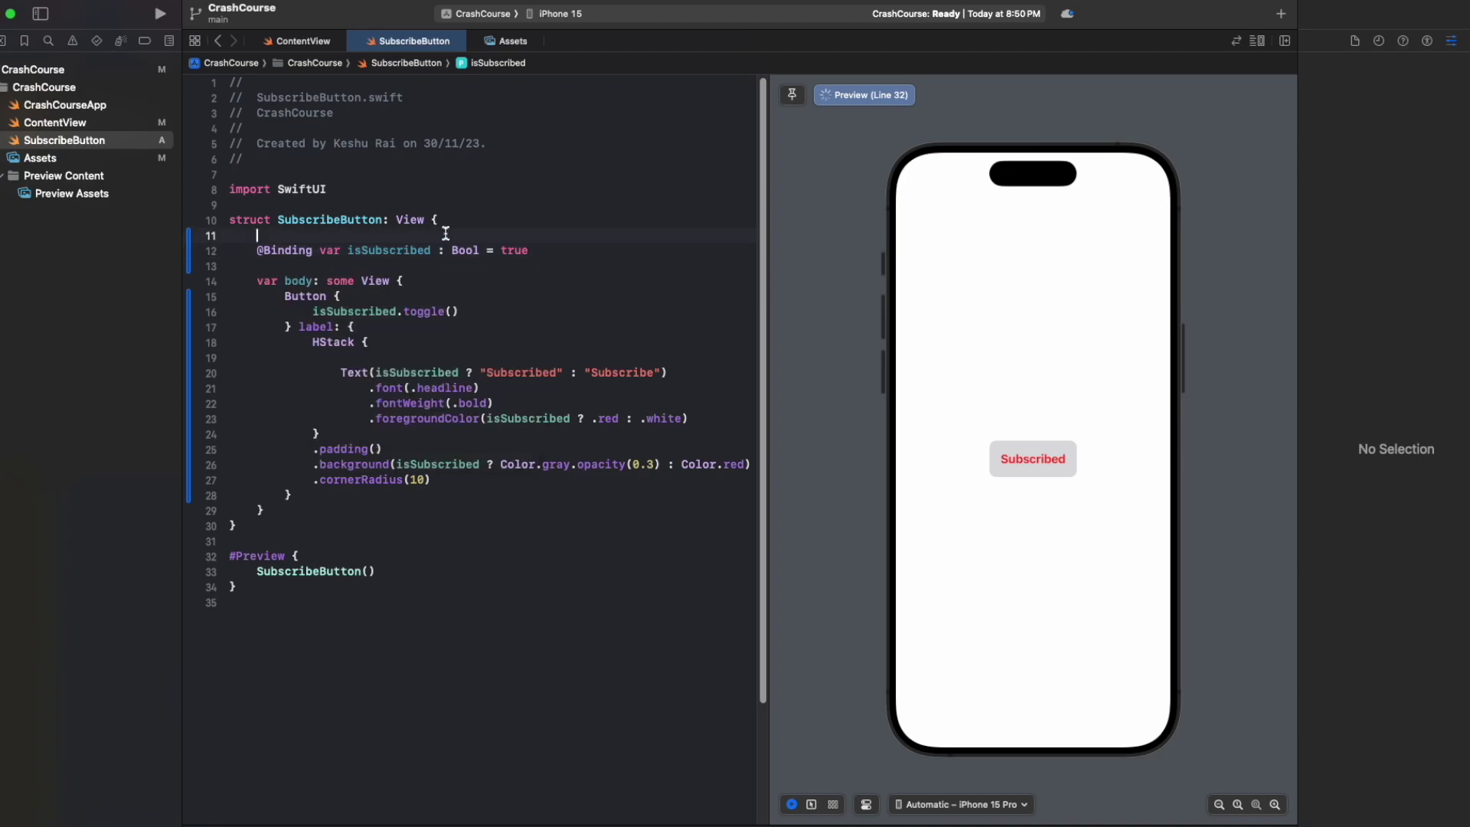
- Remove the '= true' default value after Bool on line 12
click(522, 252)
key(BackSpace)
key(BackSpace)
key(BackSpace)
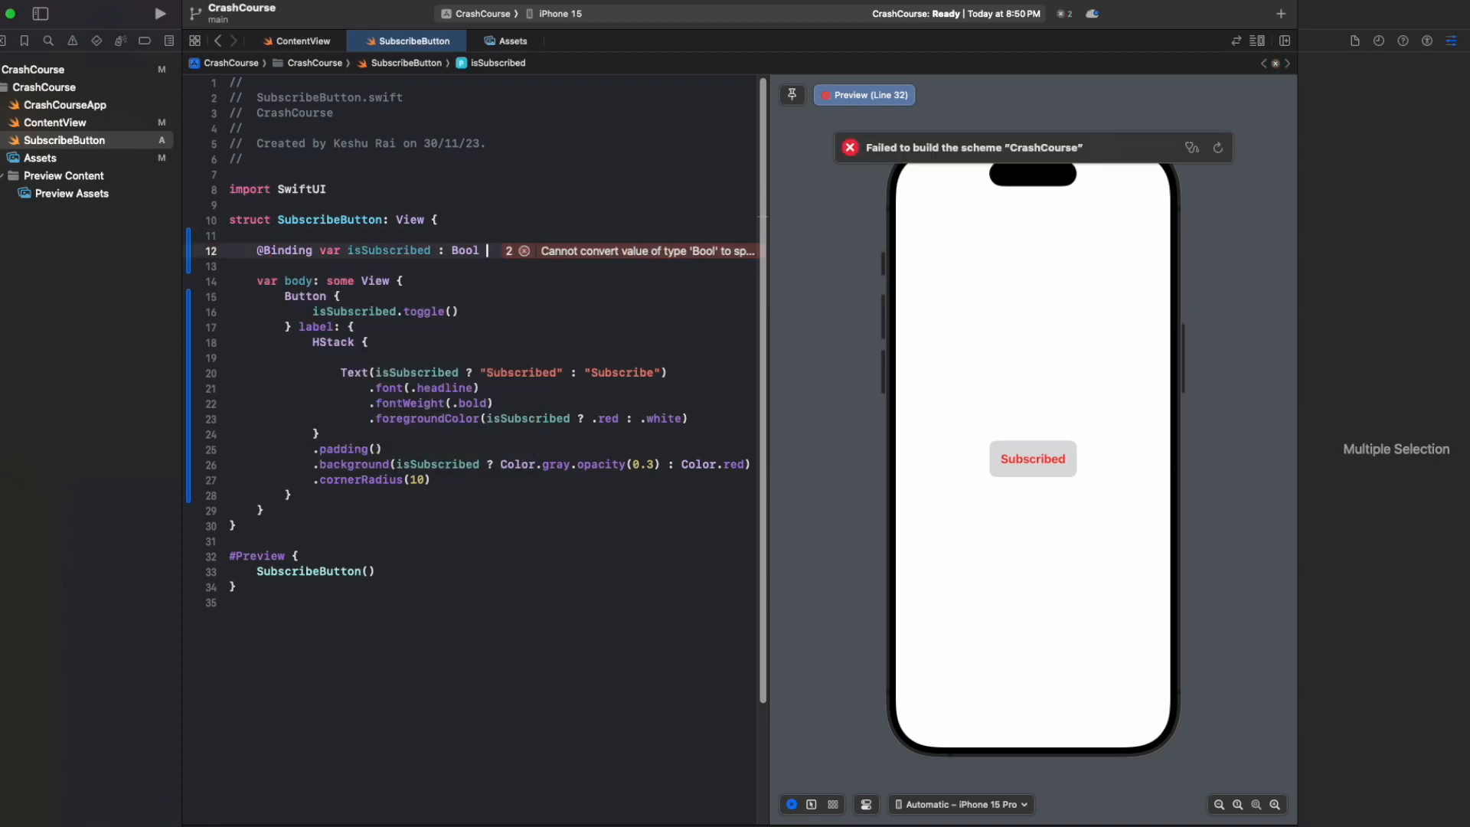
key(BackSpace)
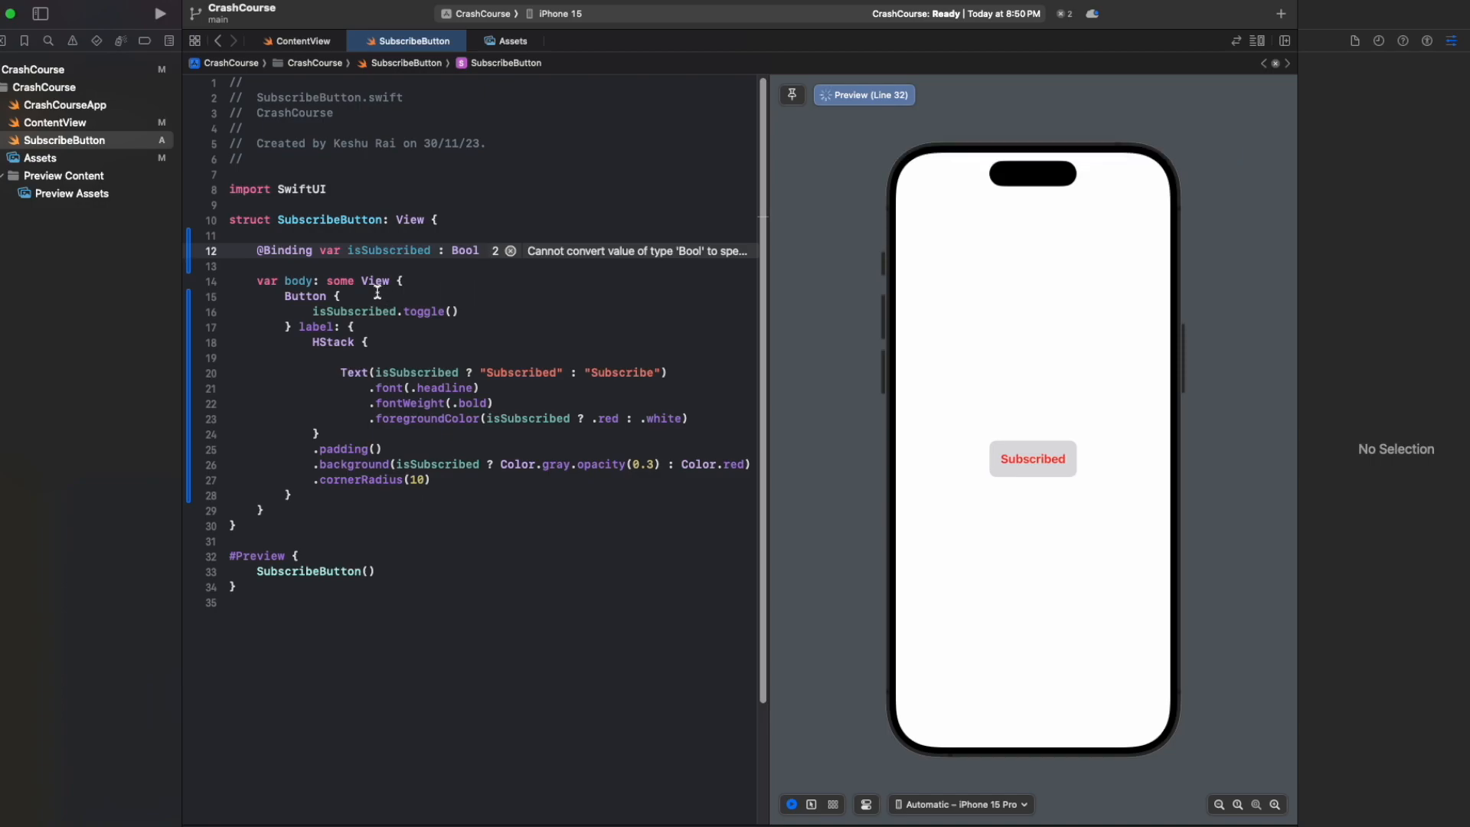
- Apply the #Preview fix adding the missing isSubscribed argument
drag(247, 242, 379, 422)
click(351, 326)
double_click(255, 557)
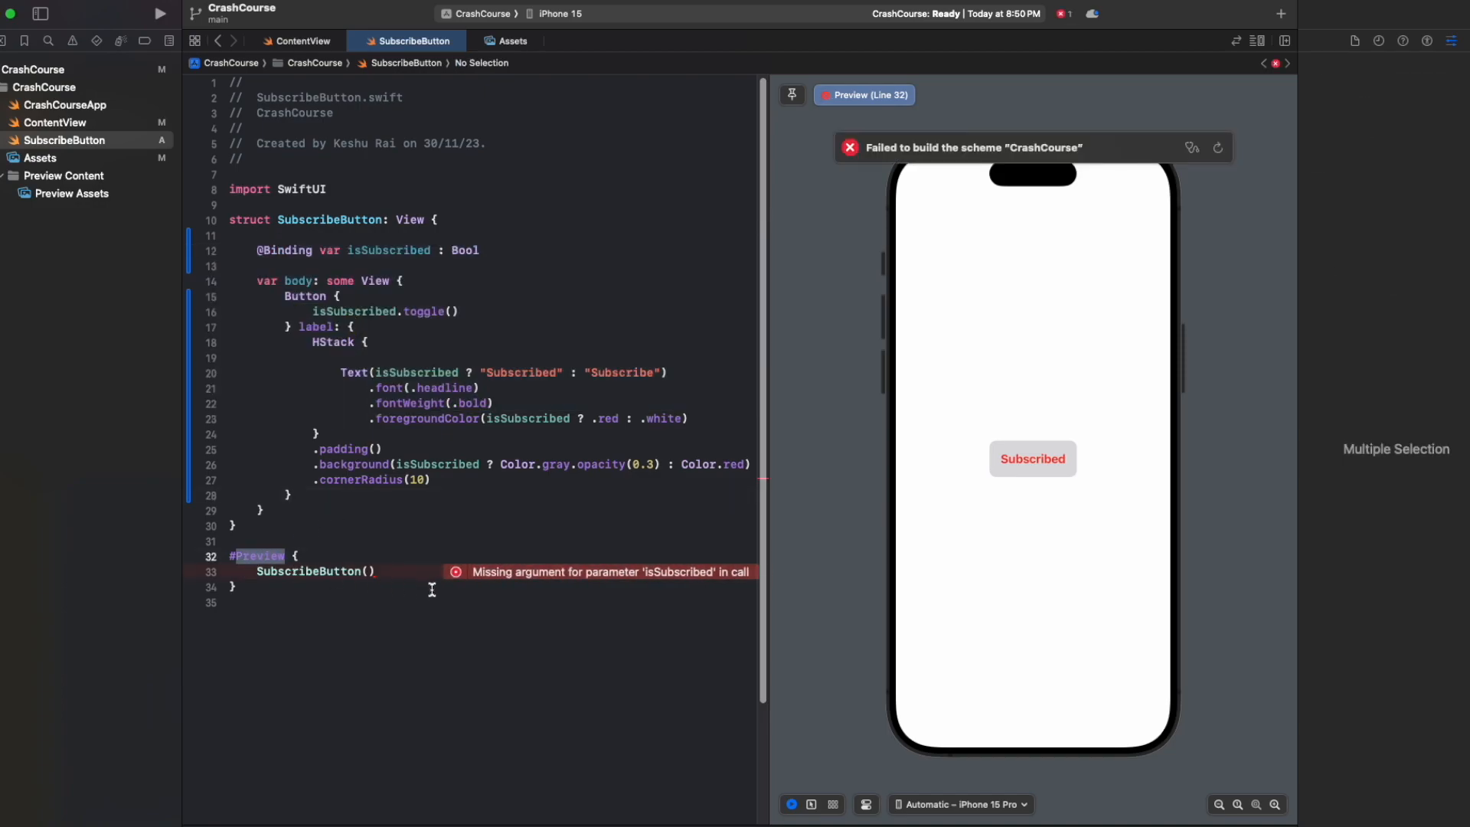
click(454, 572)
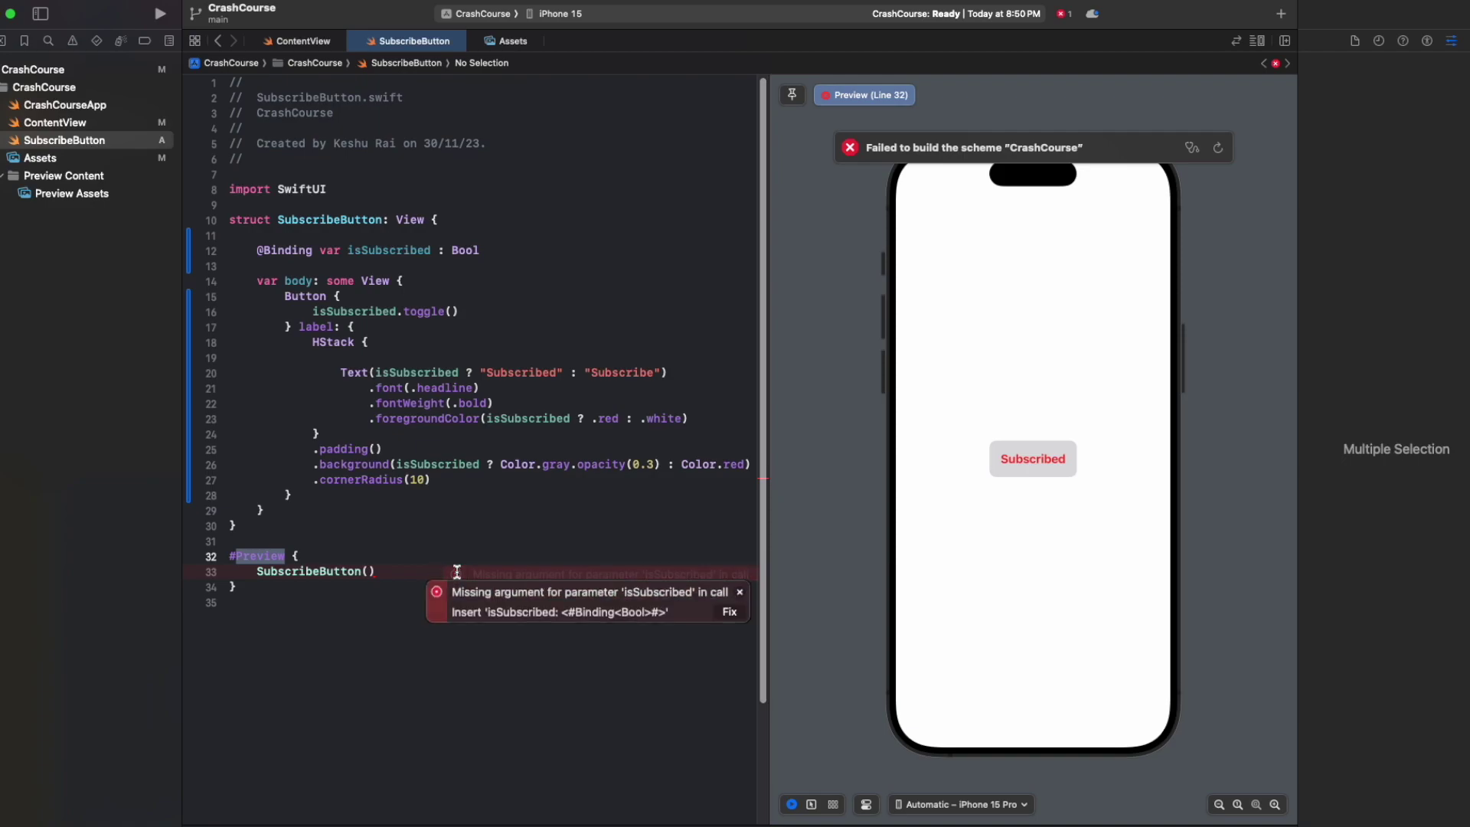
click(717, 612)
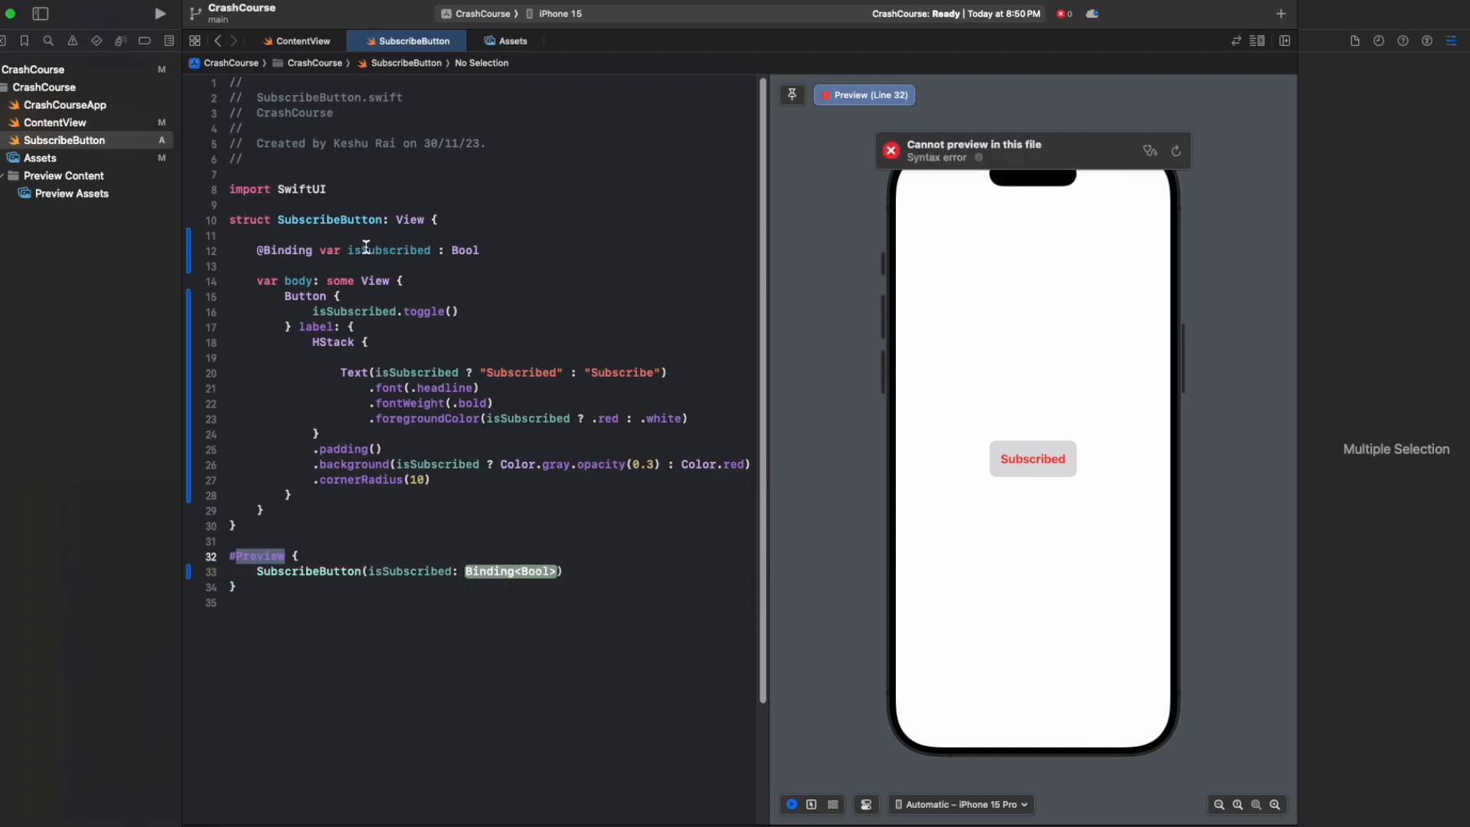
- Replace the Binding<Bool> placeholder with .constant(false) via autocomplete
click(517, 575)
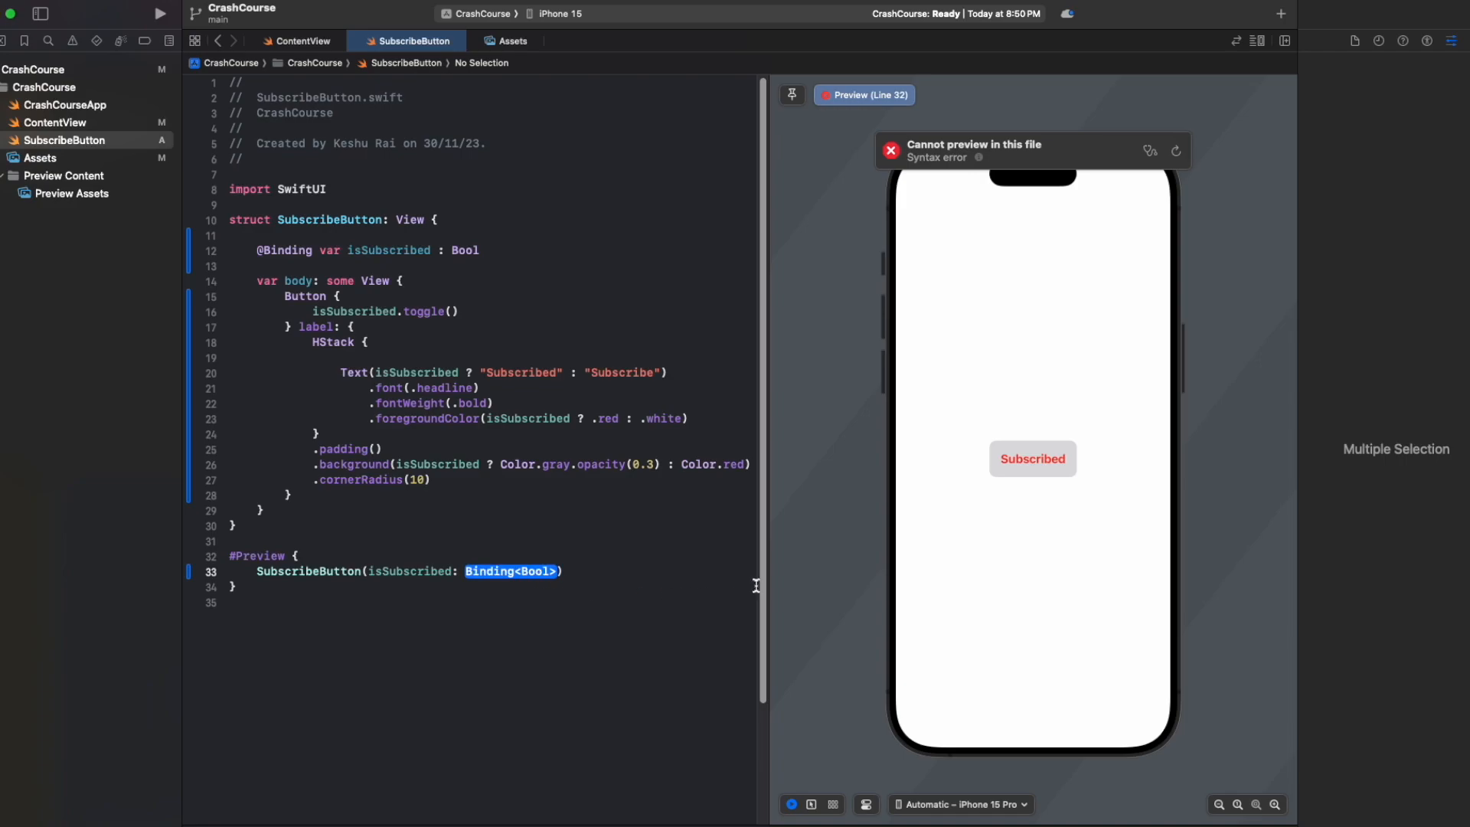
text(.)
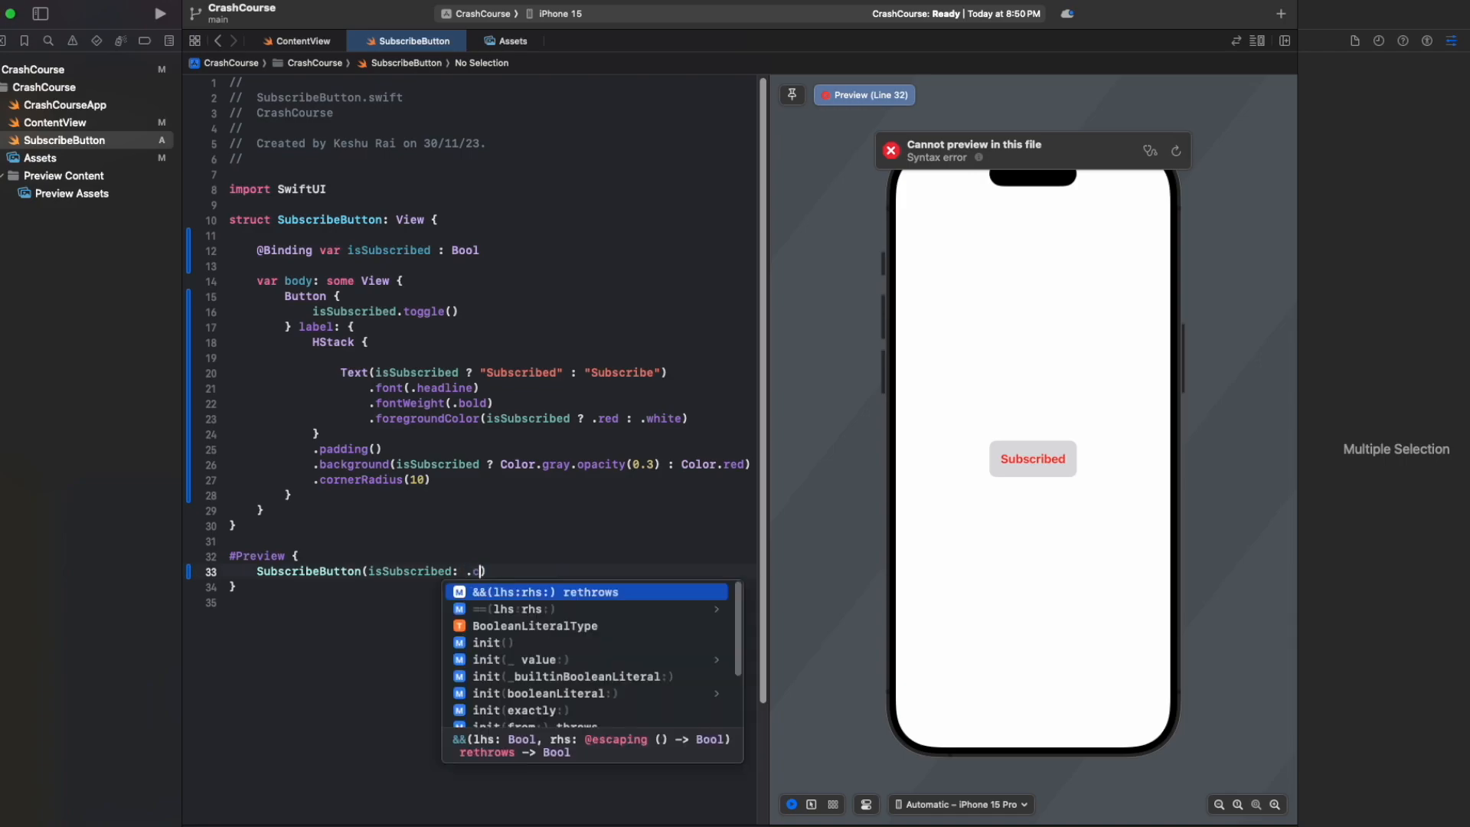
text(consta)
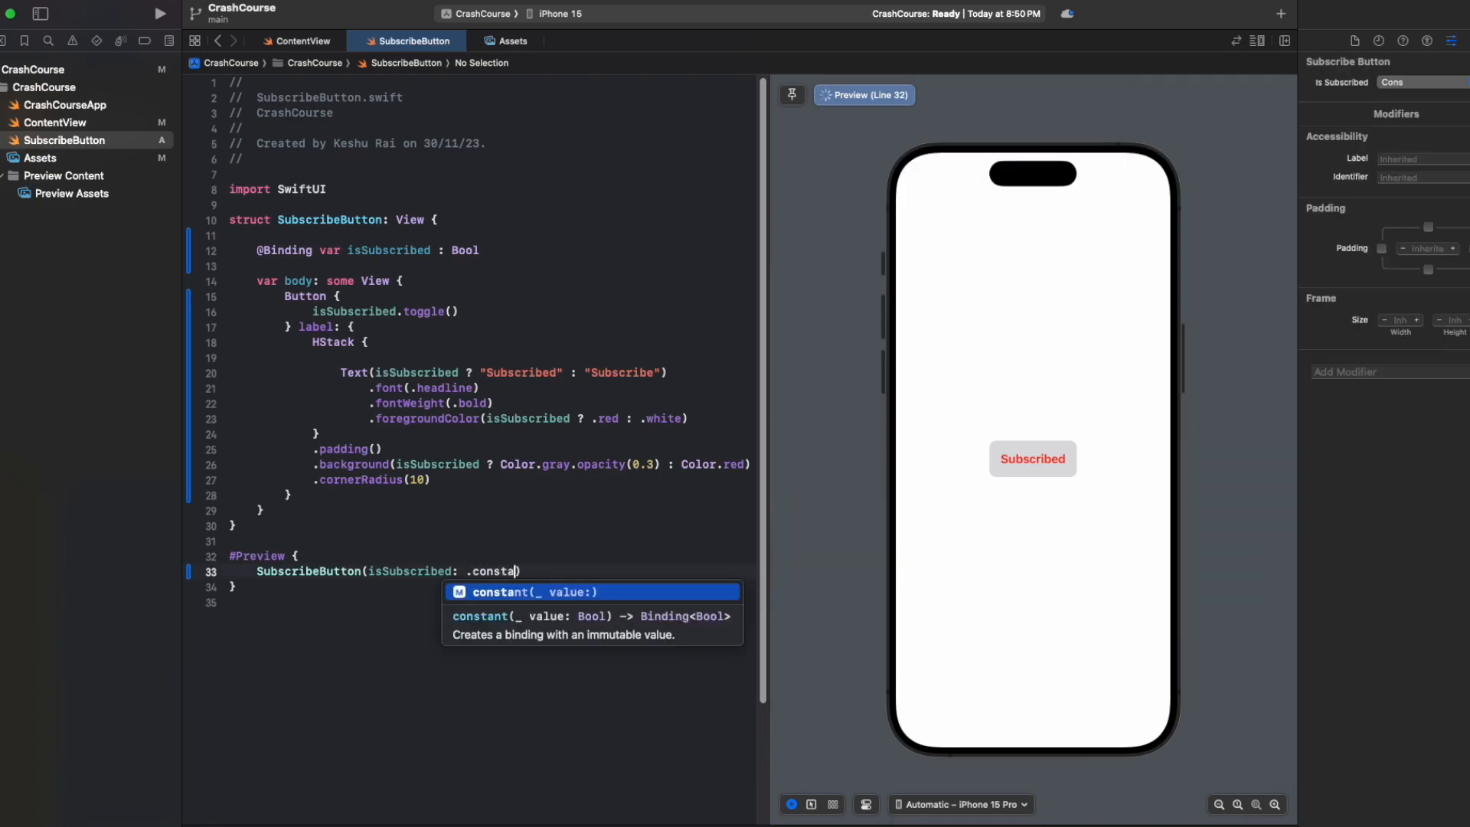
key(Return)
text(fal)
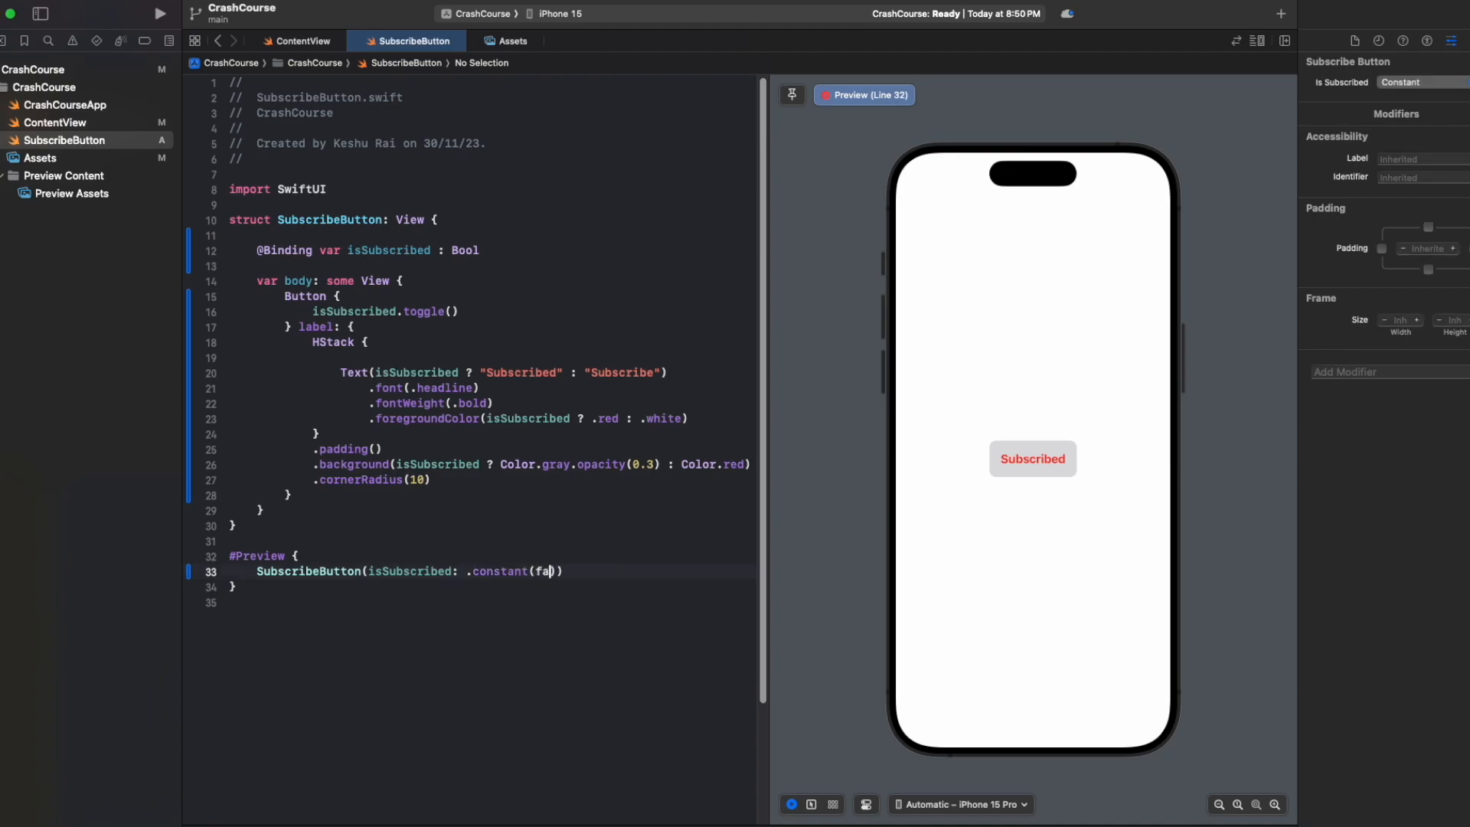
text(se)
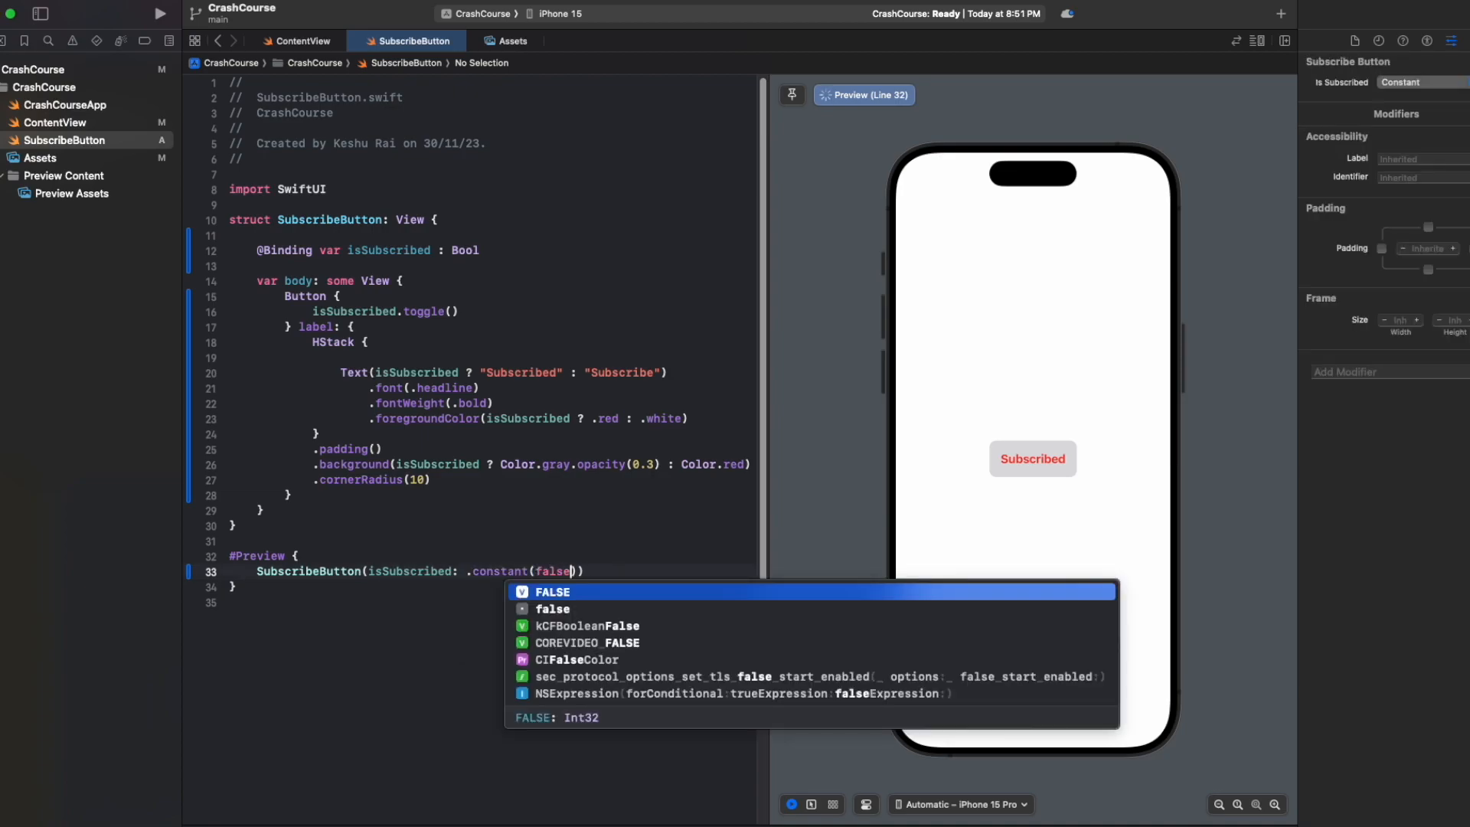
click(511, 560)
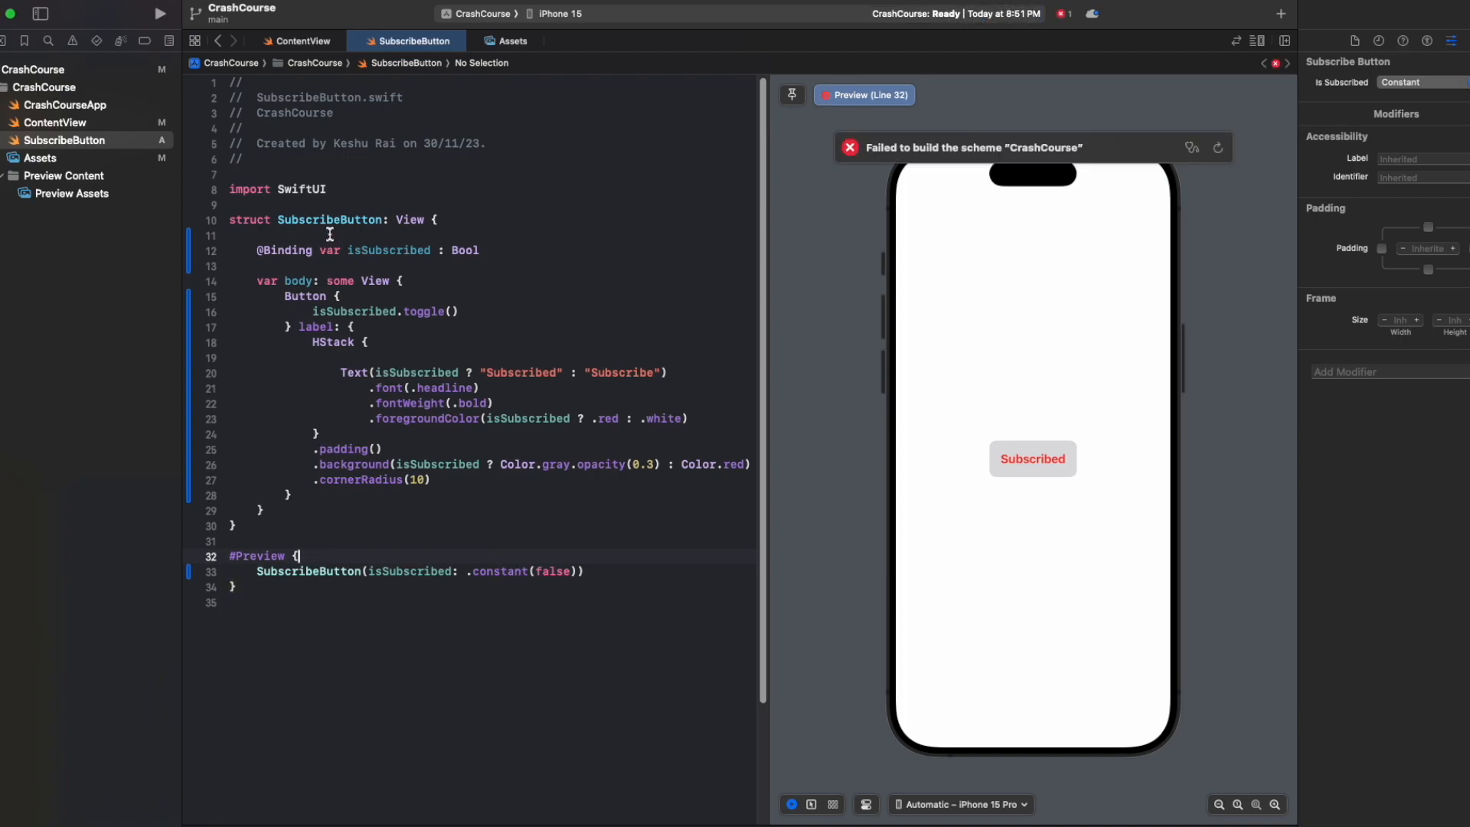
- In ContentView, apply the fix and pass isSubscribed as the SubscribeButton argument
click(396, 527)
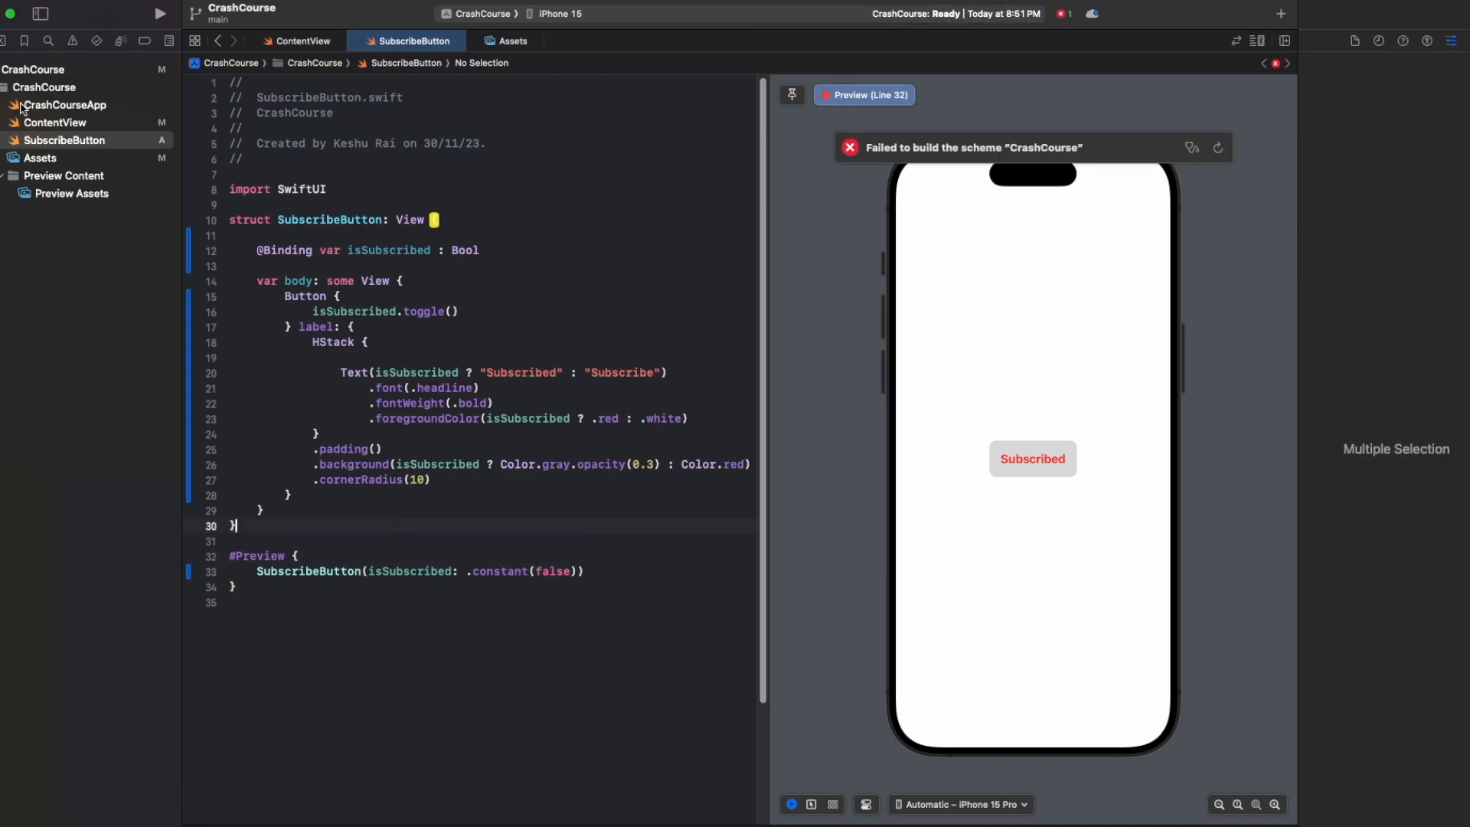
click(59, 123)
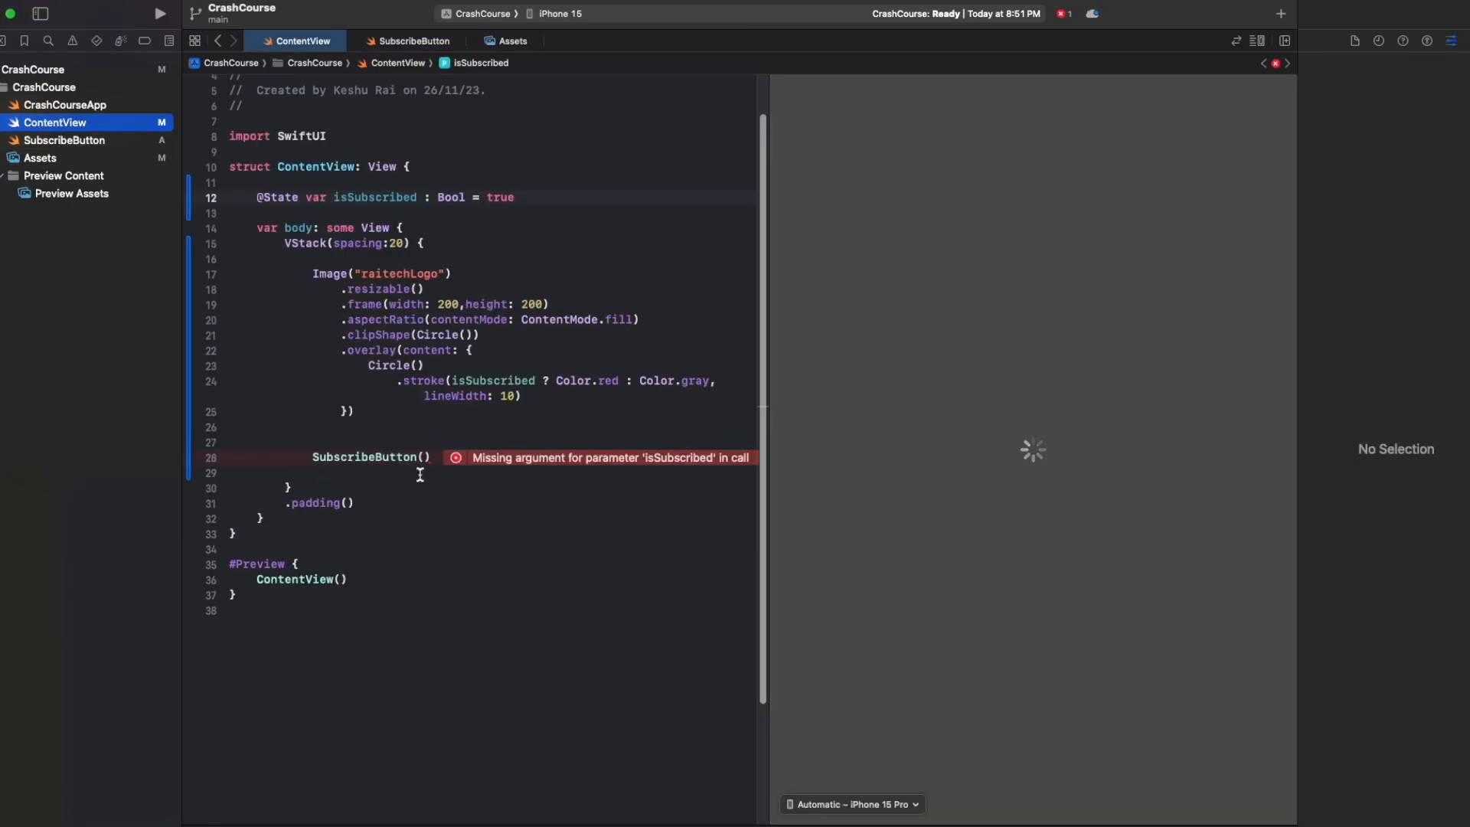
click(464, 460)
click(730, 497)
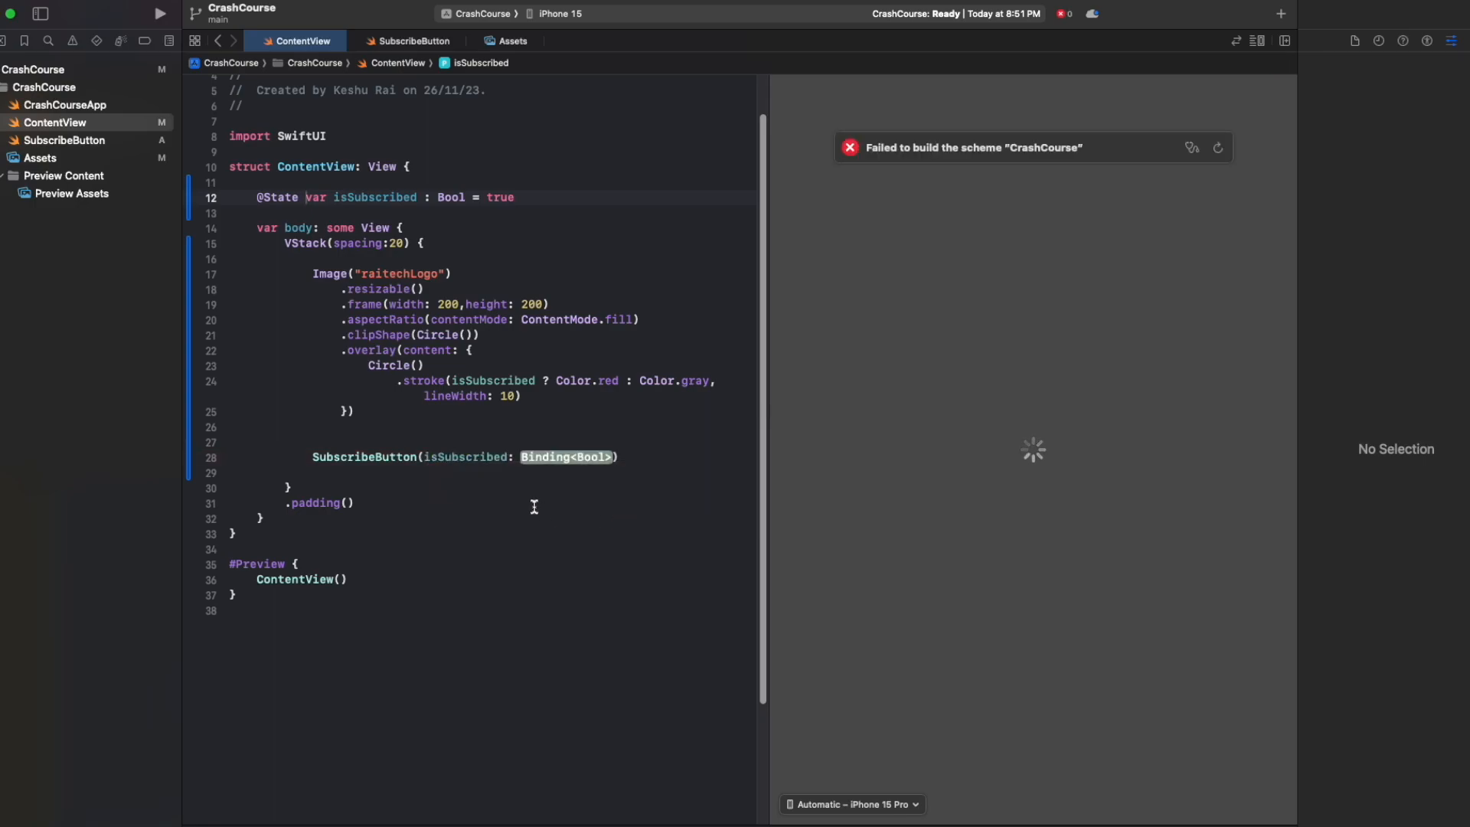
click(542, 459)
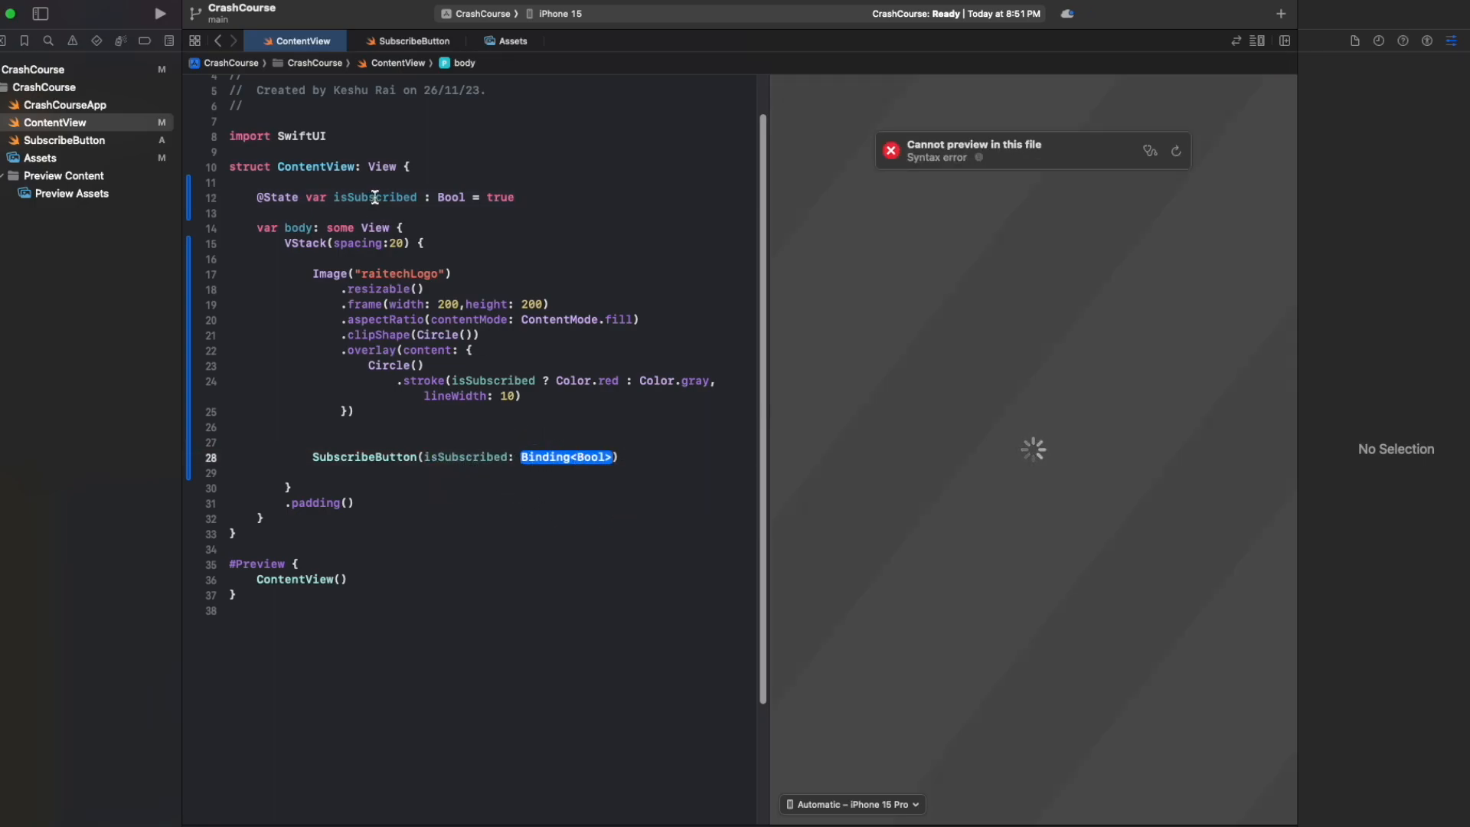
text(i)
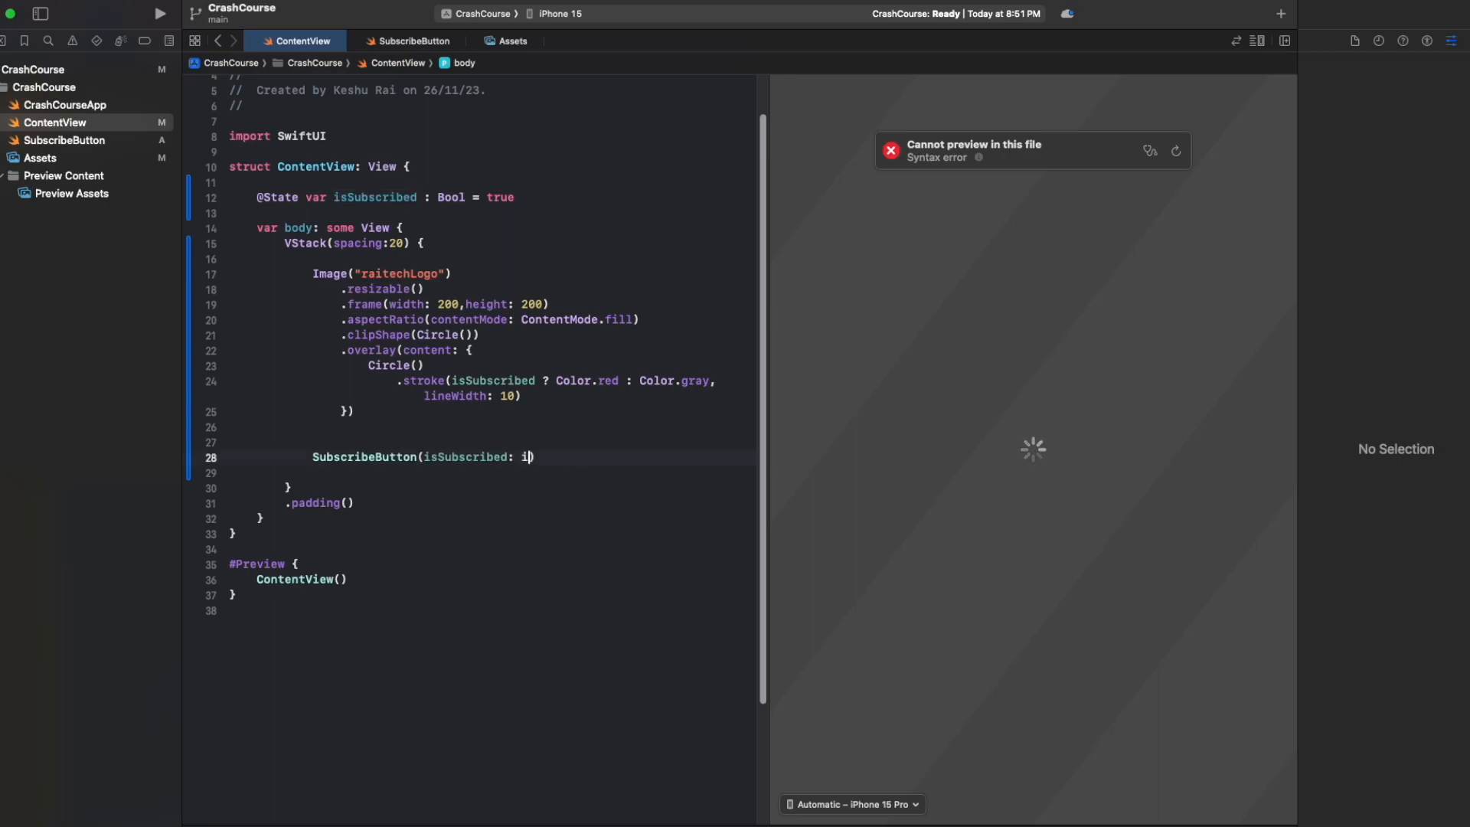
text(sS)
key(Return)
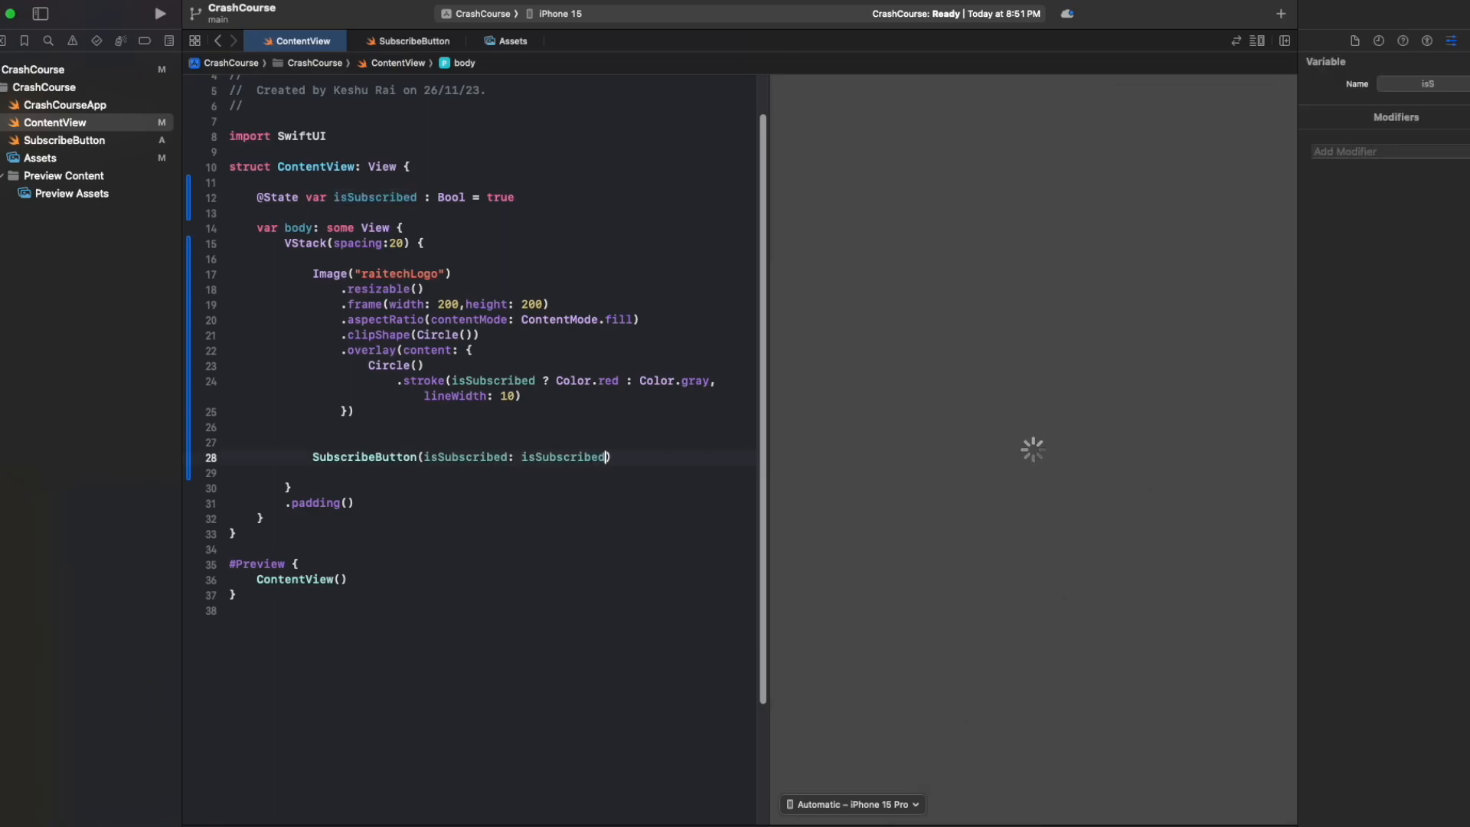
- Inspect the isSubscribed uses and the Binding type conversion error on the call
click(368, 202)
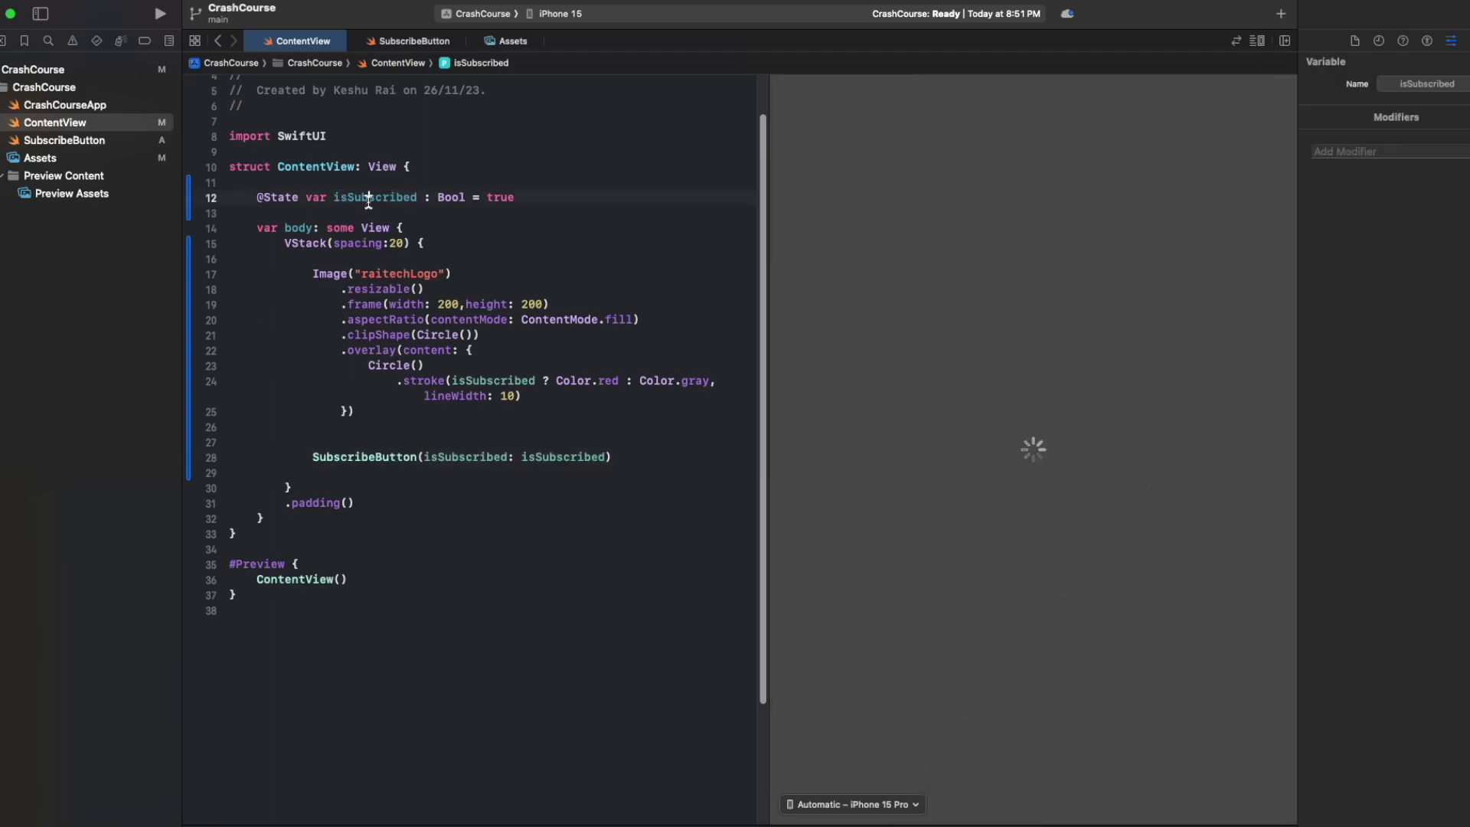
click(312, 166)
click(363, 457)
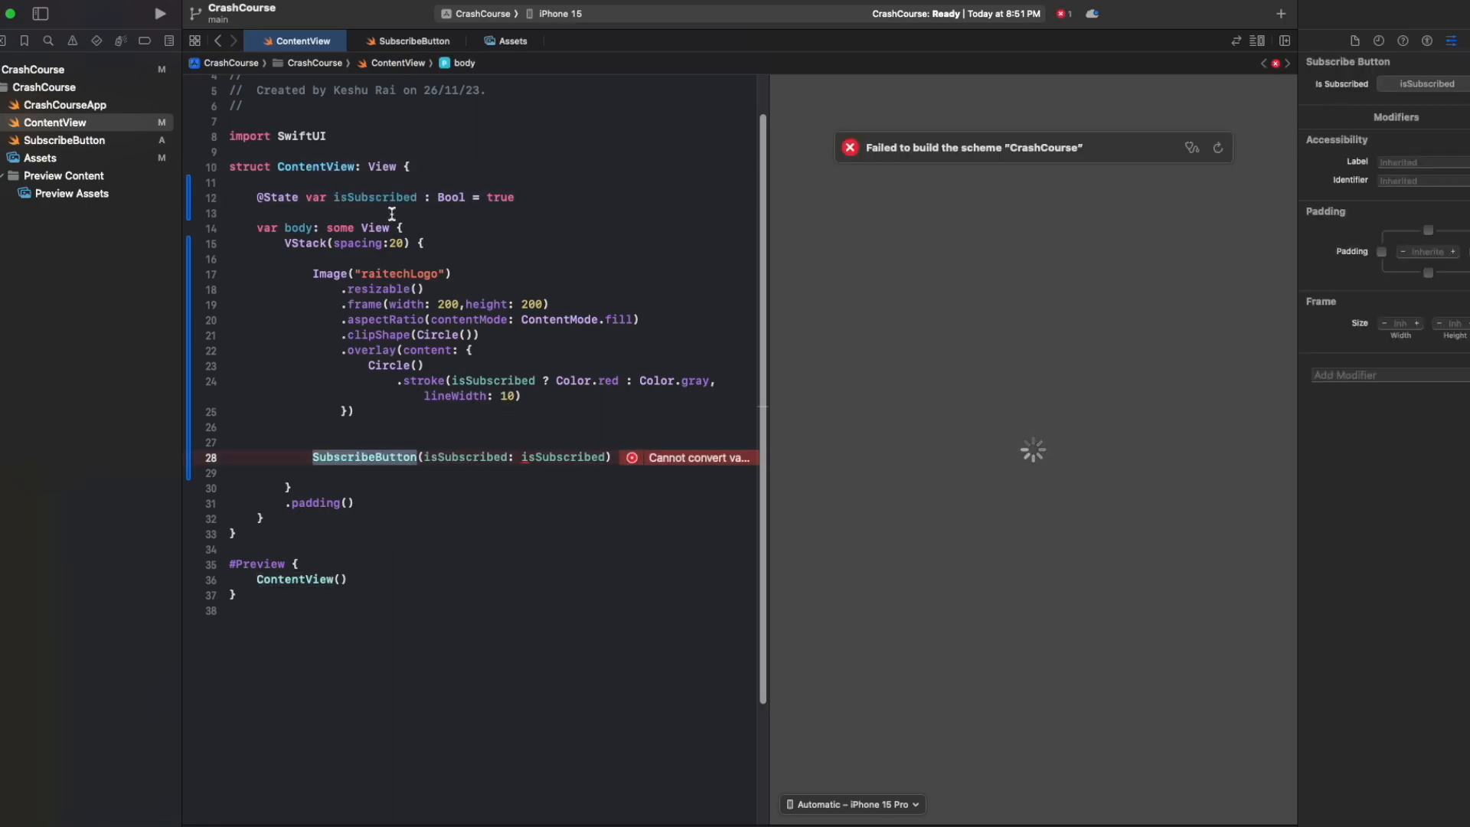
click(385, 200)
click(578, 457)
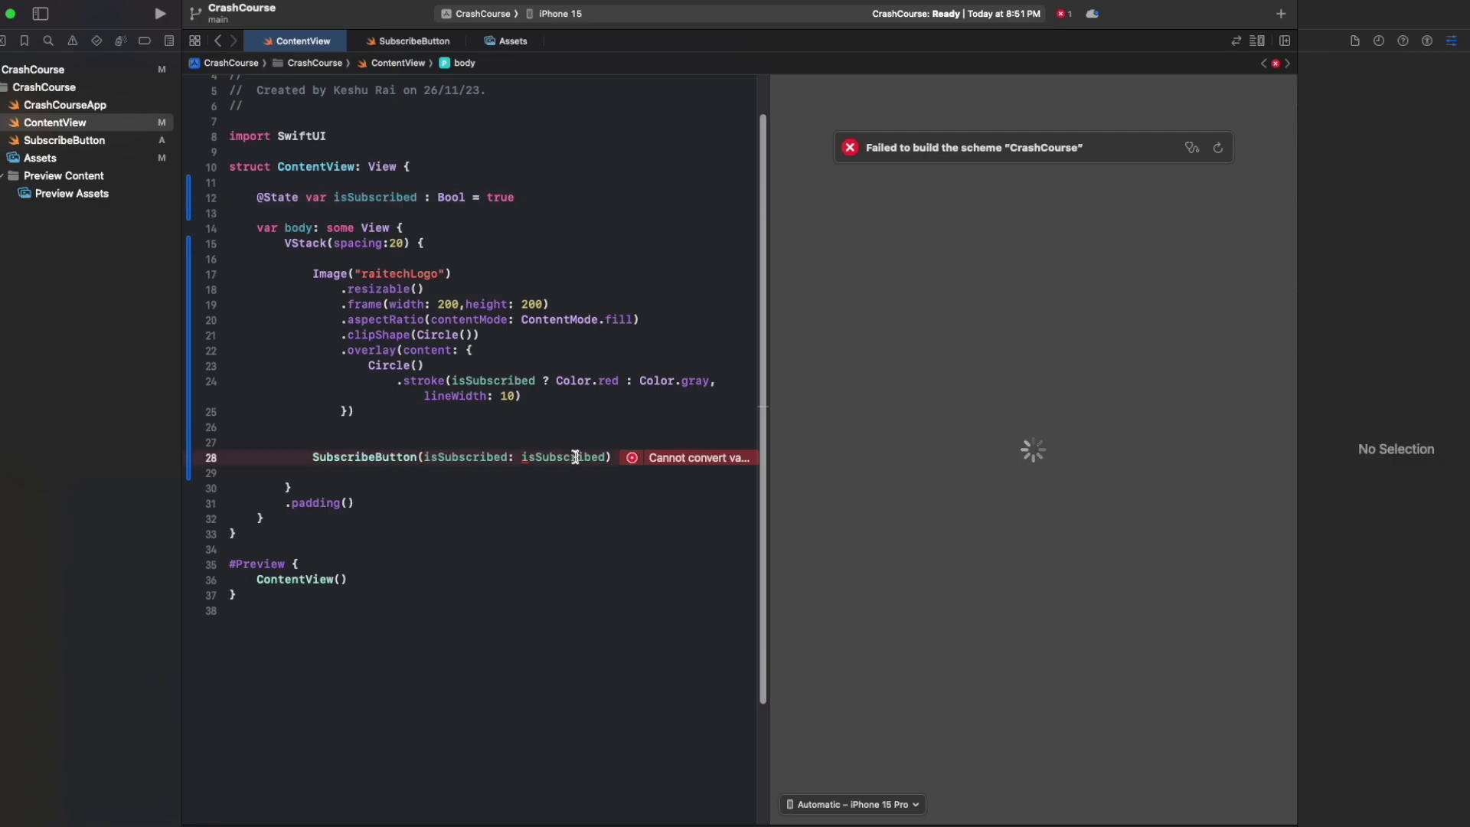
click(633, 457)
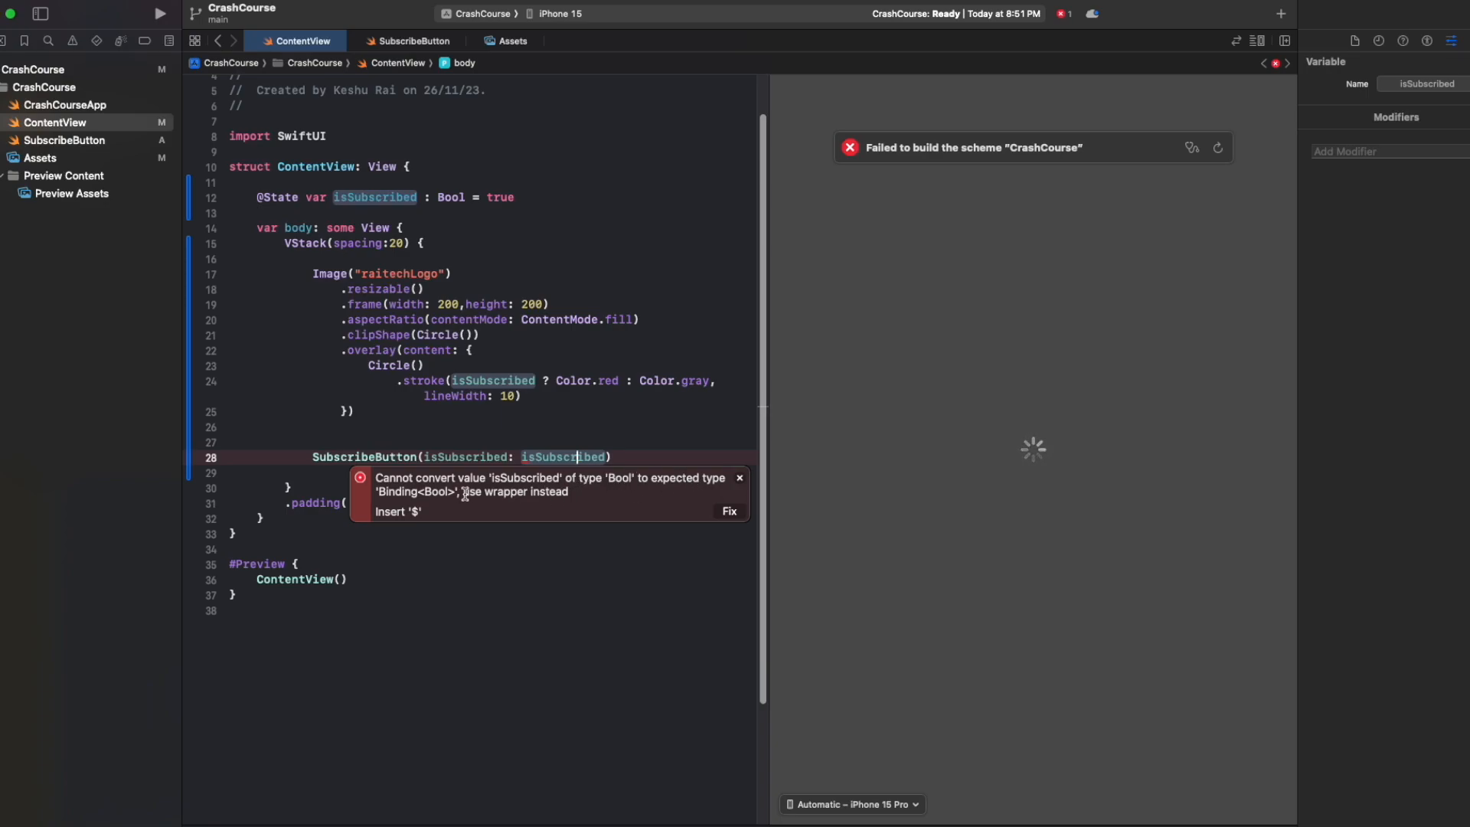
click(509, 423)
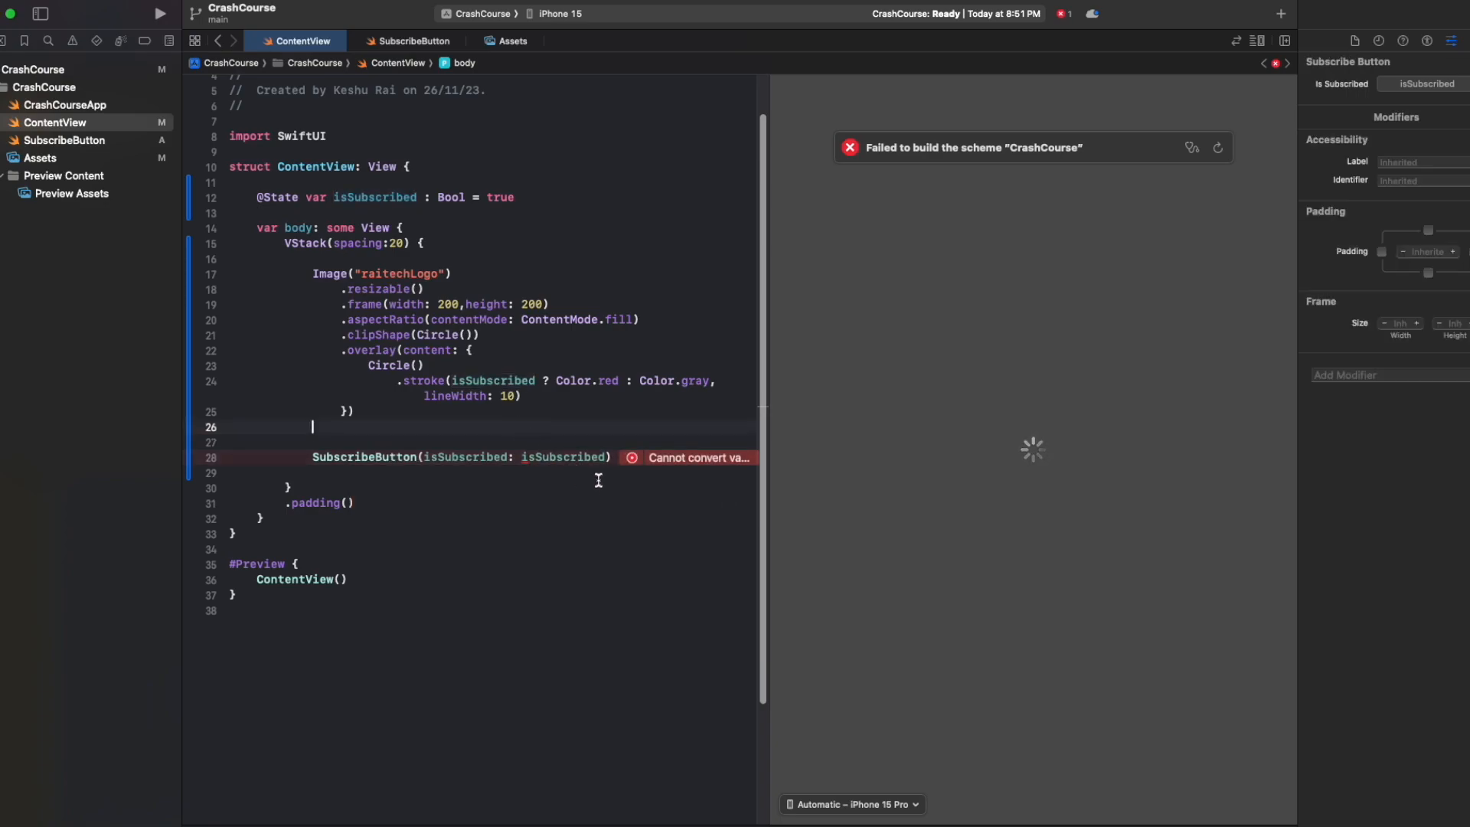
- Place the insertion point before the isSubscribed argument on line 28
double_click(559, 458)
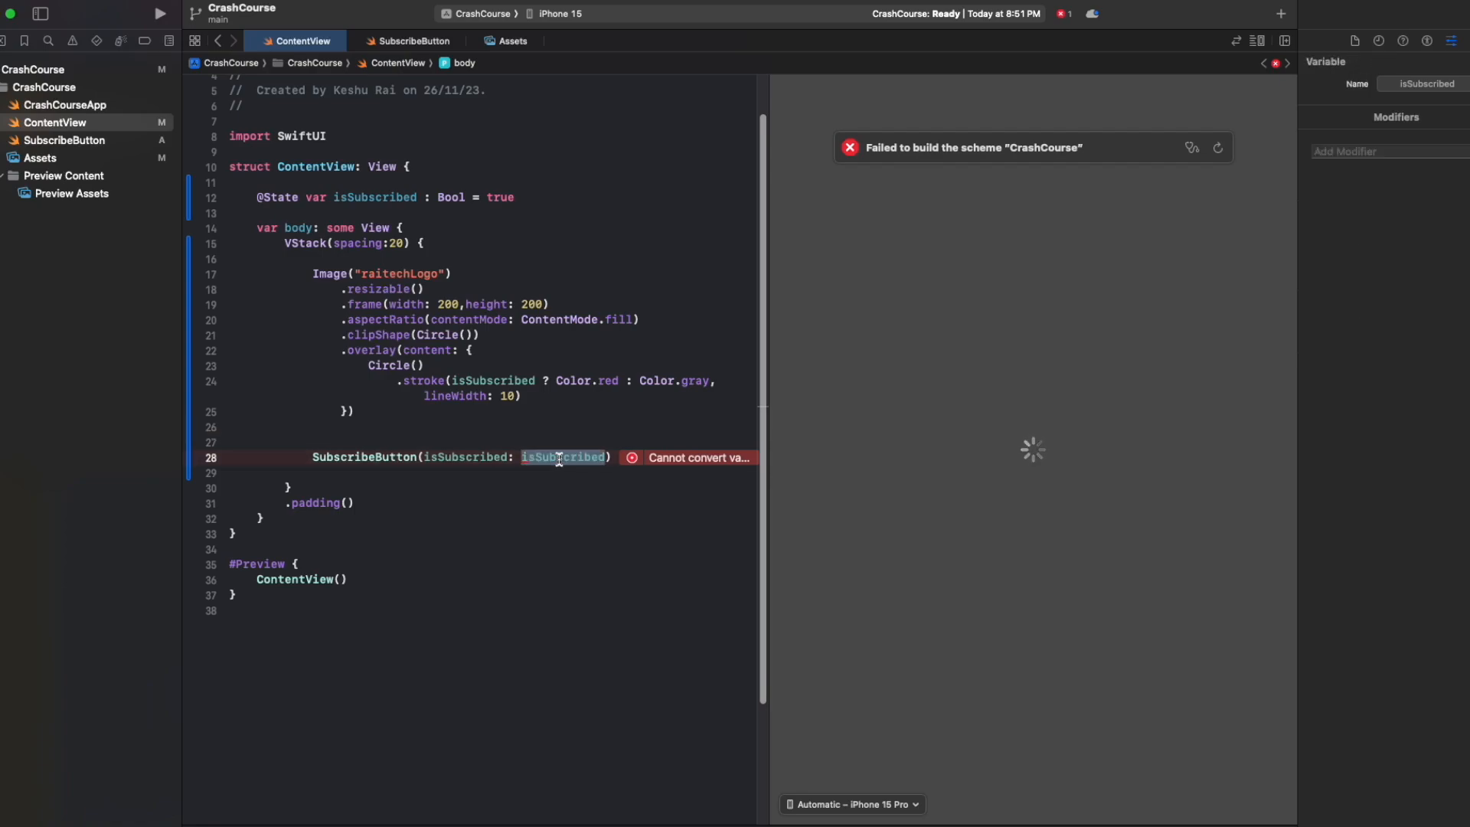
double_click(559, 458)
click(558, 459)
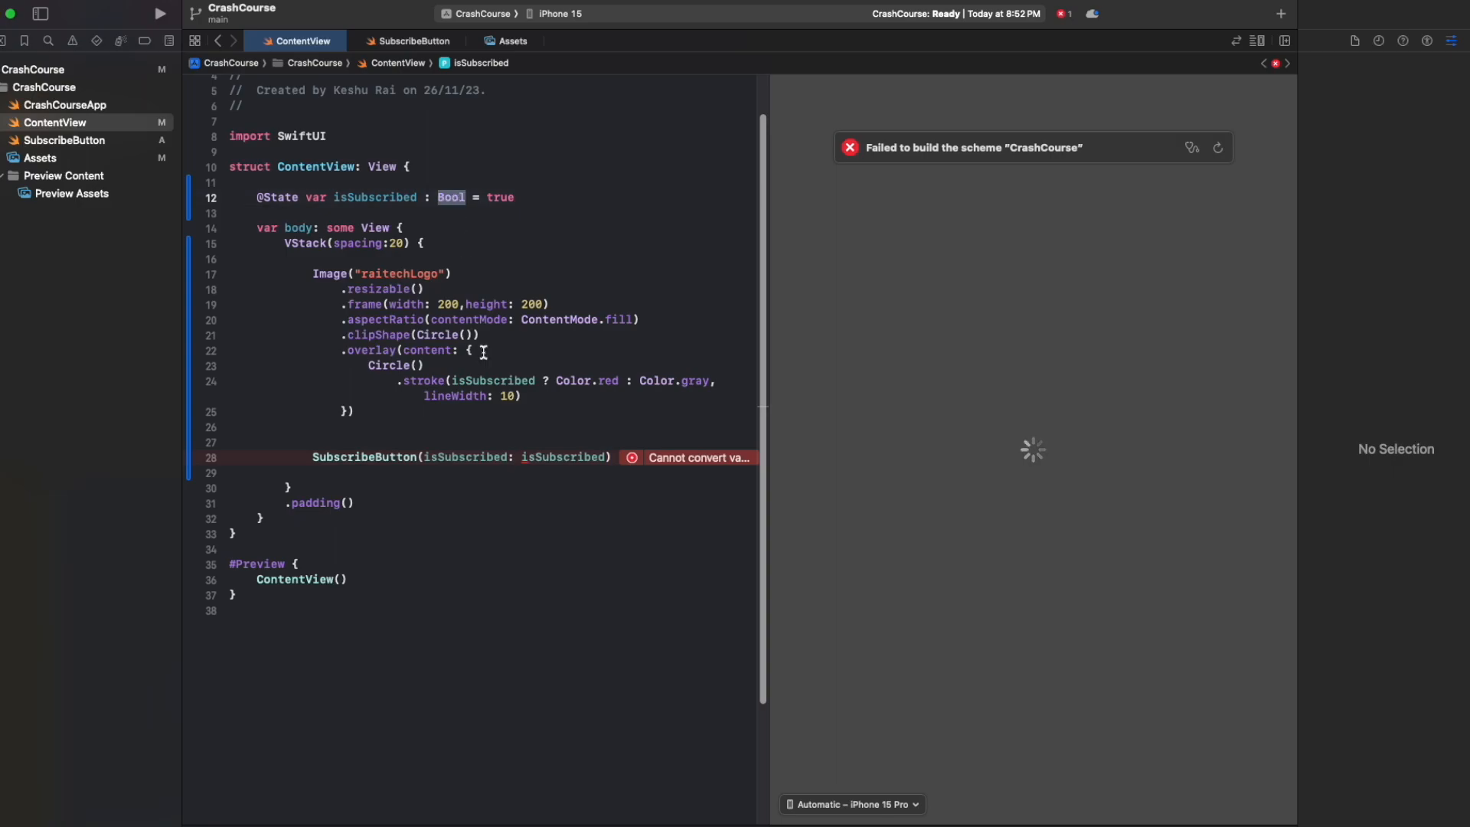
double_click(545, 458)
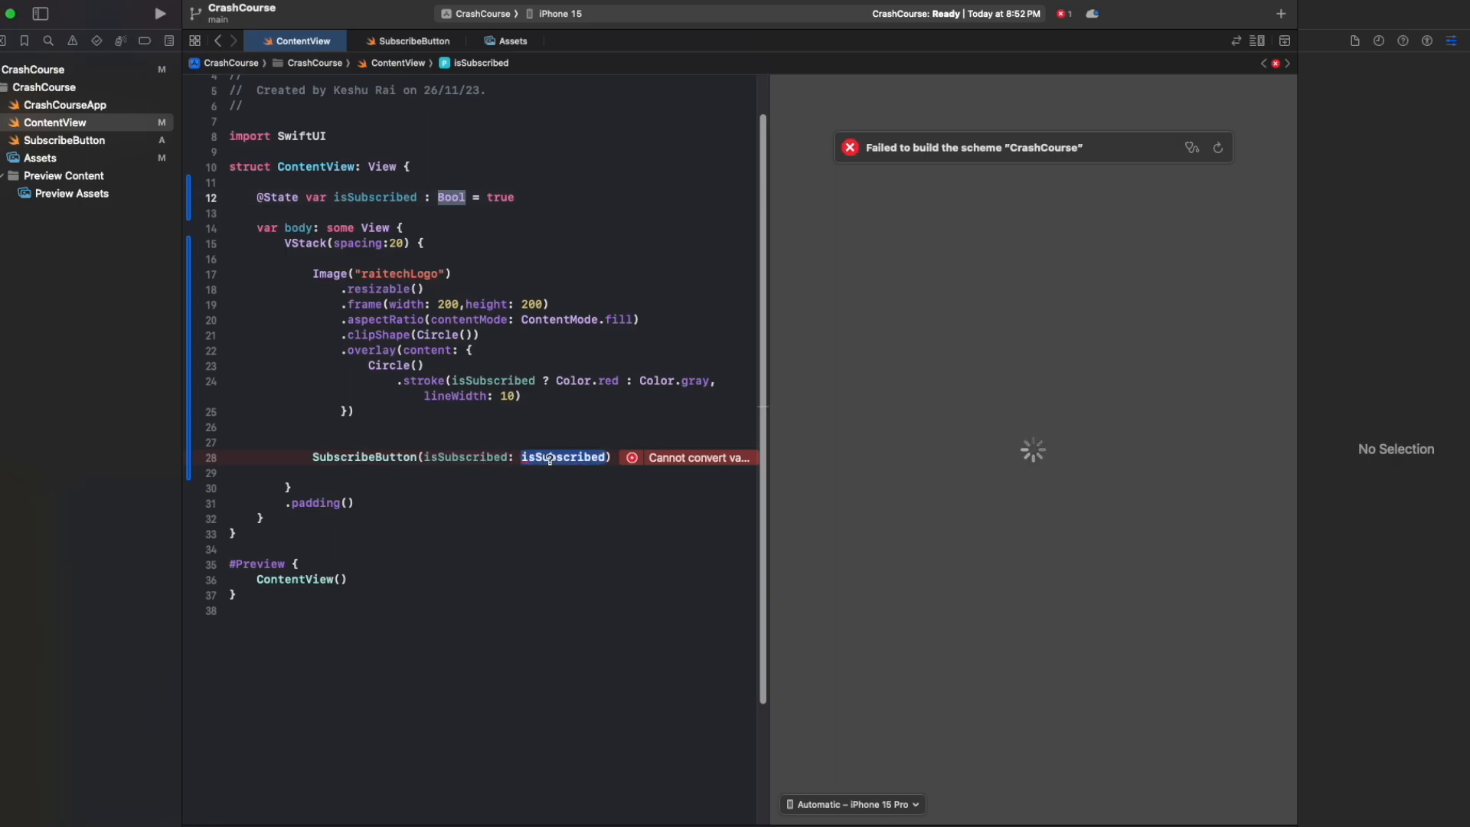
click(550, 458)
click(522, 458)
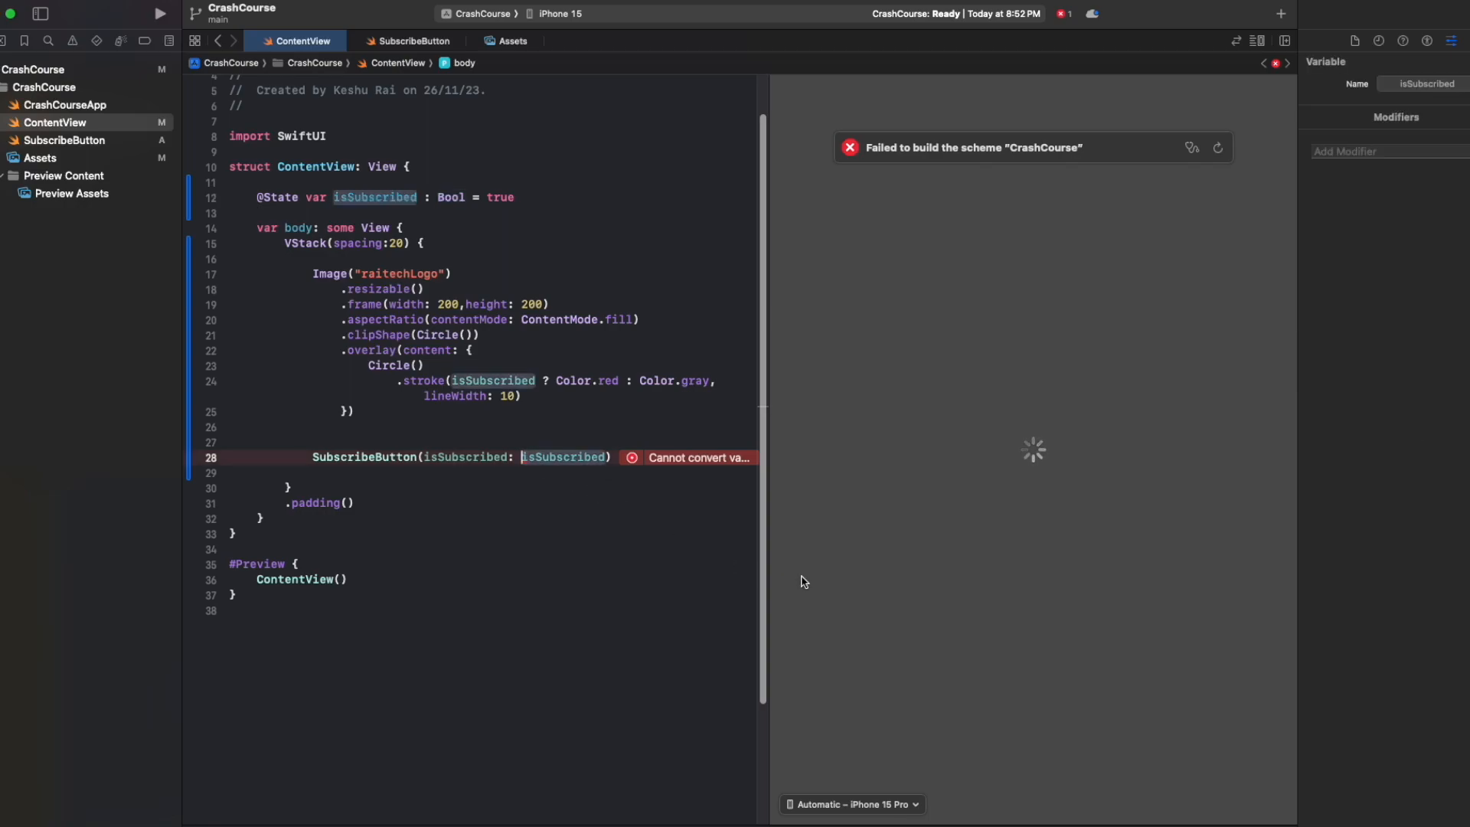
text($)
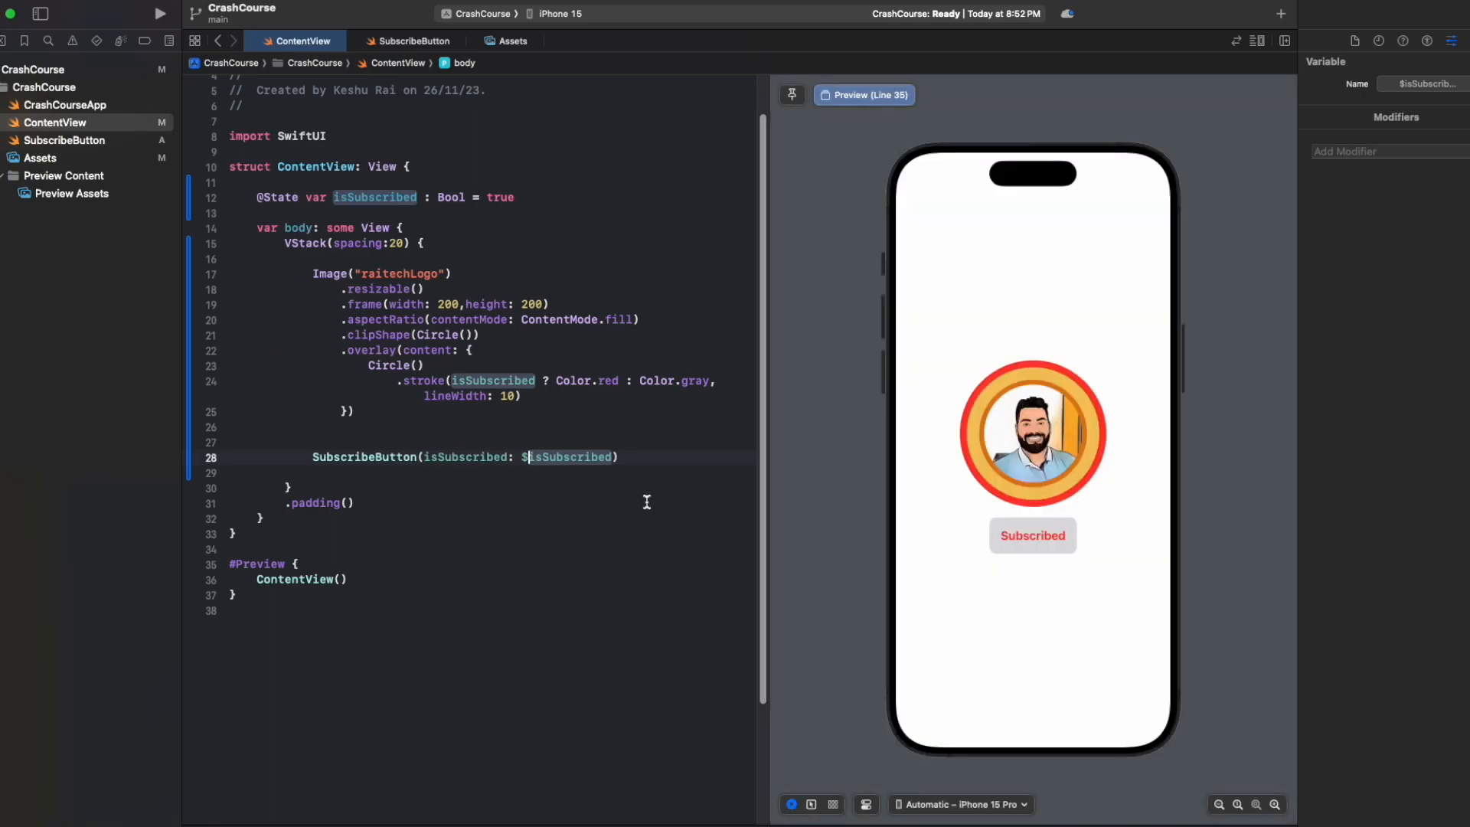
- With $isSubscribed passed, toggle the preview button four times, then return to SubscribeButton
click(1052, 537)
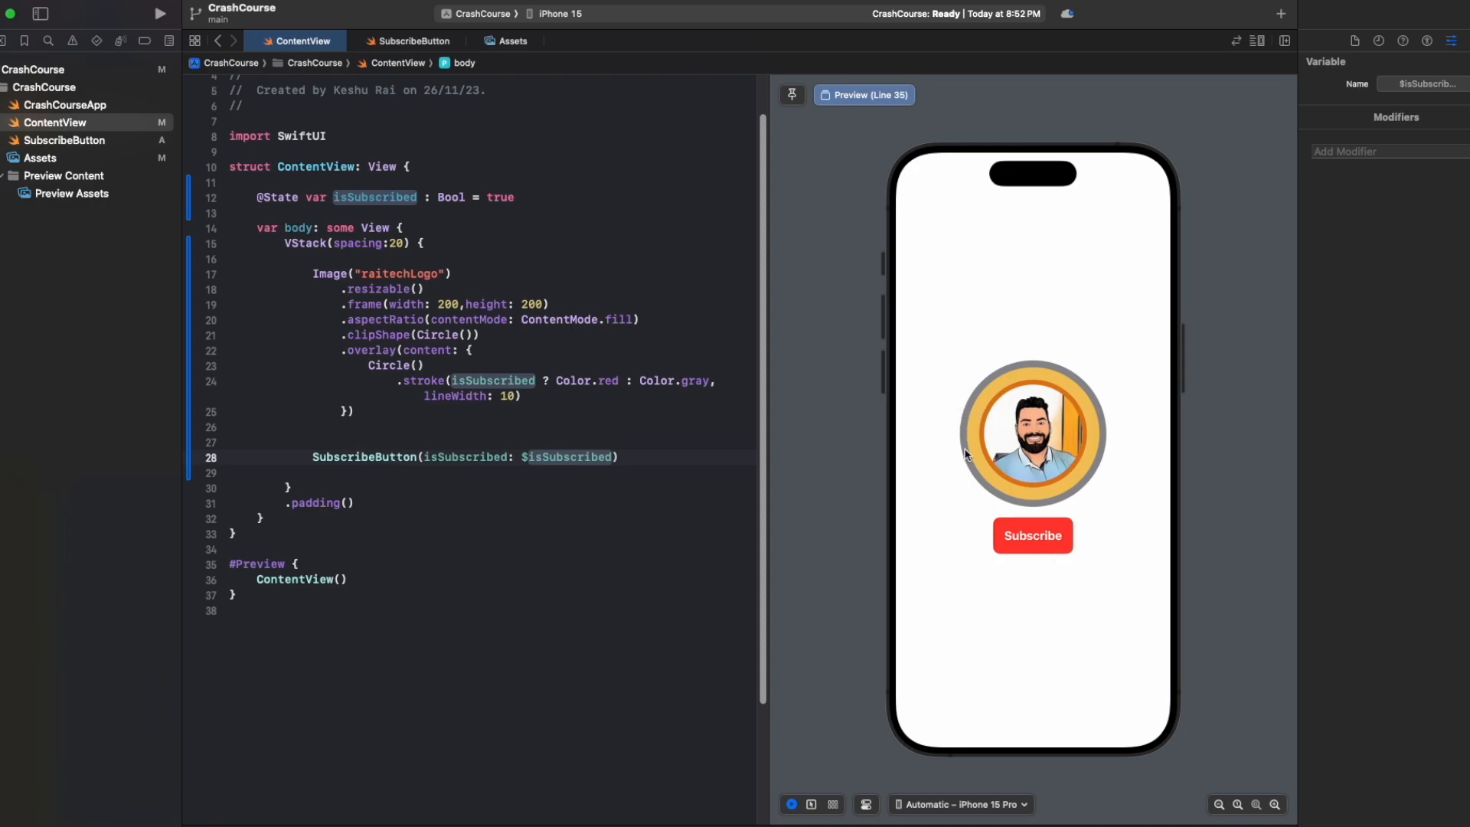
click(1049, 535)
click(1029, 542)
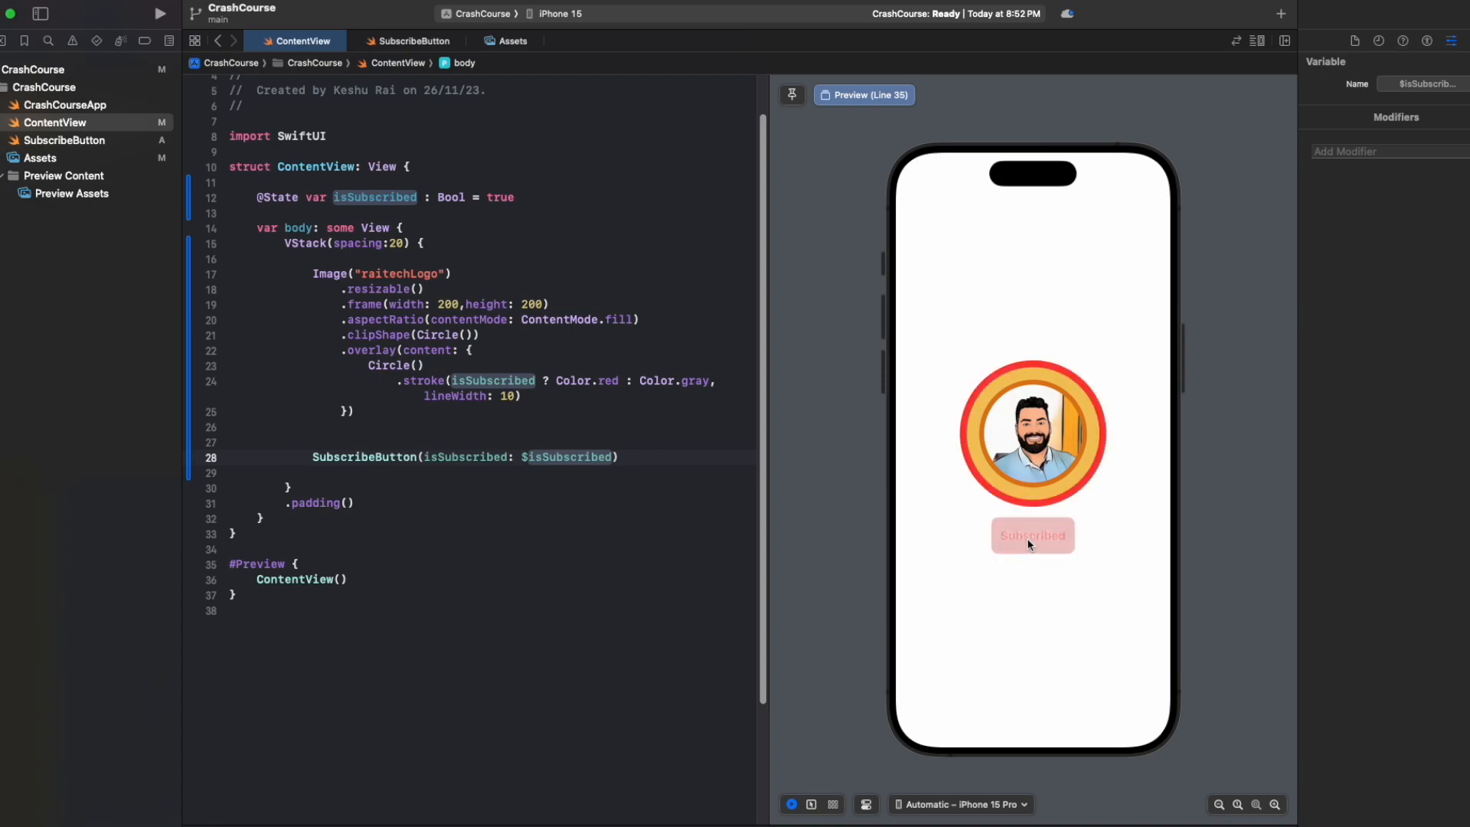
click(1028, 541)
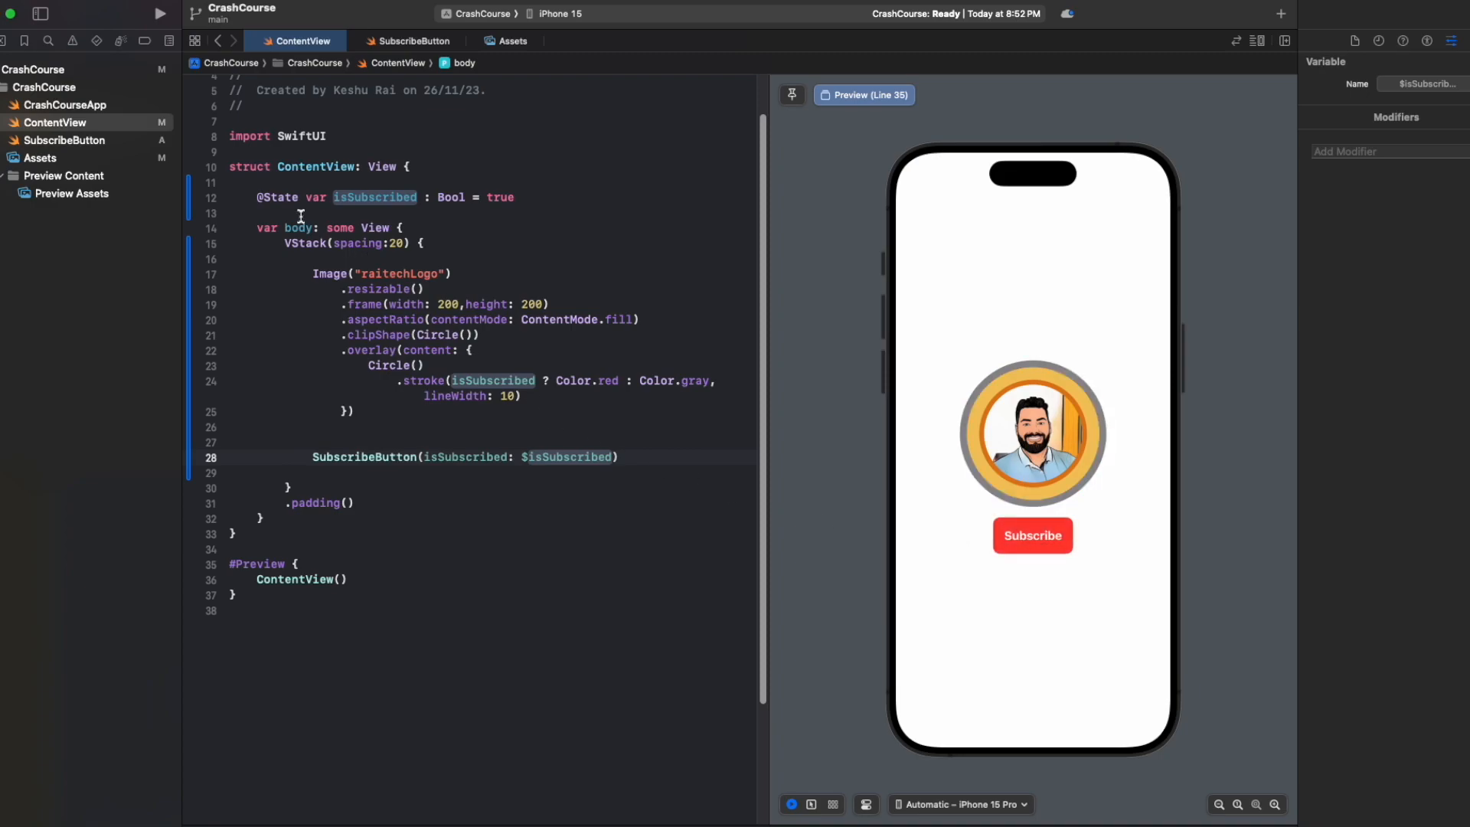
click(458, 351)
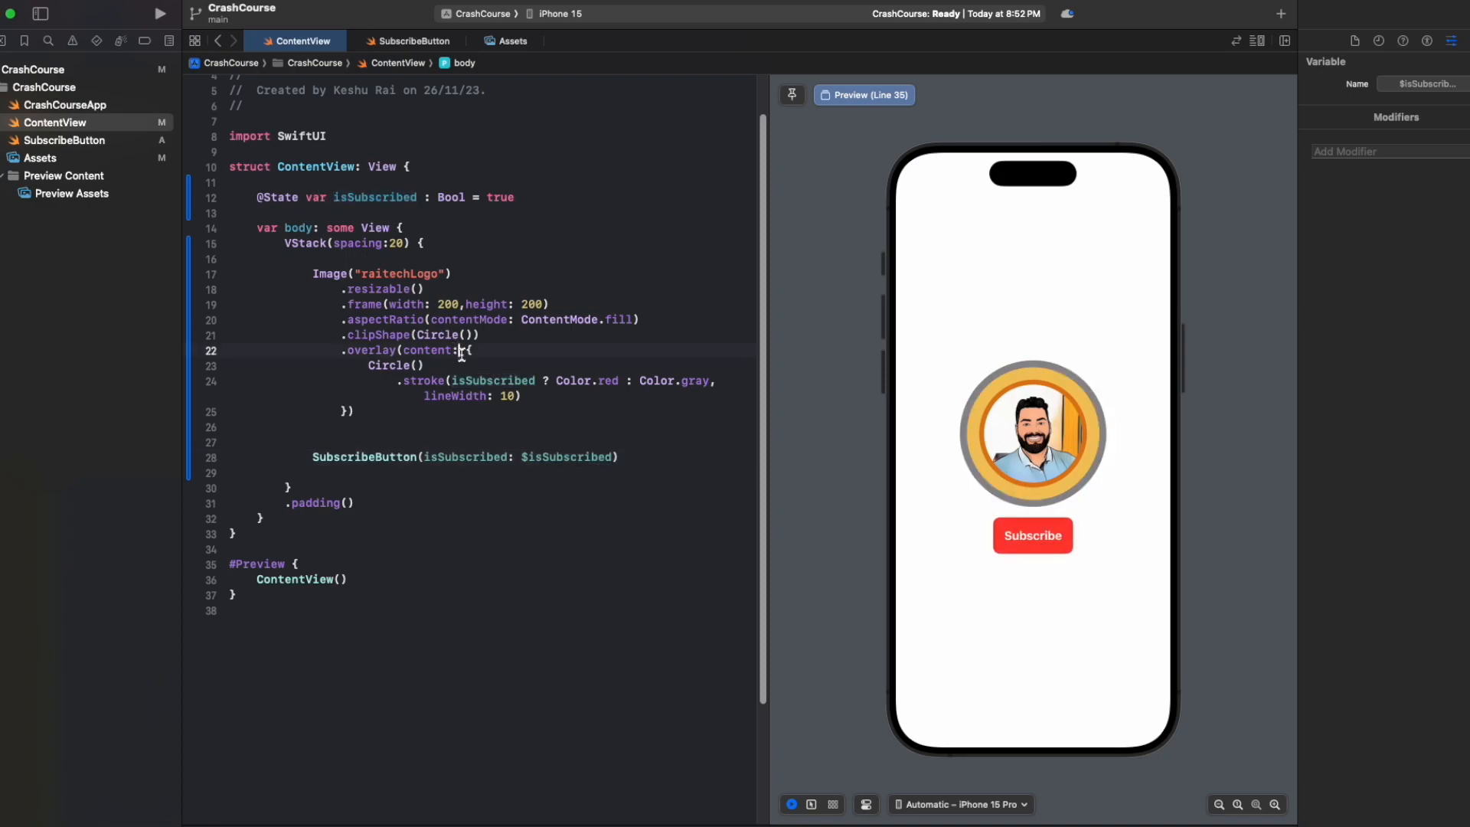
click(114, 146)
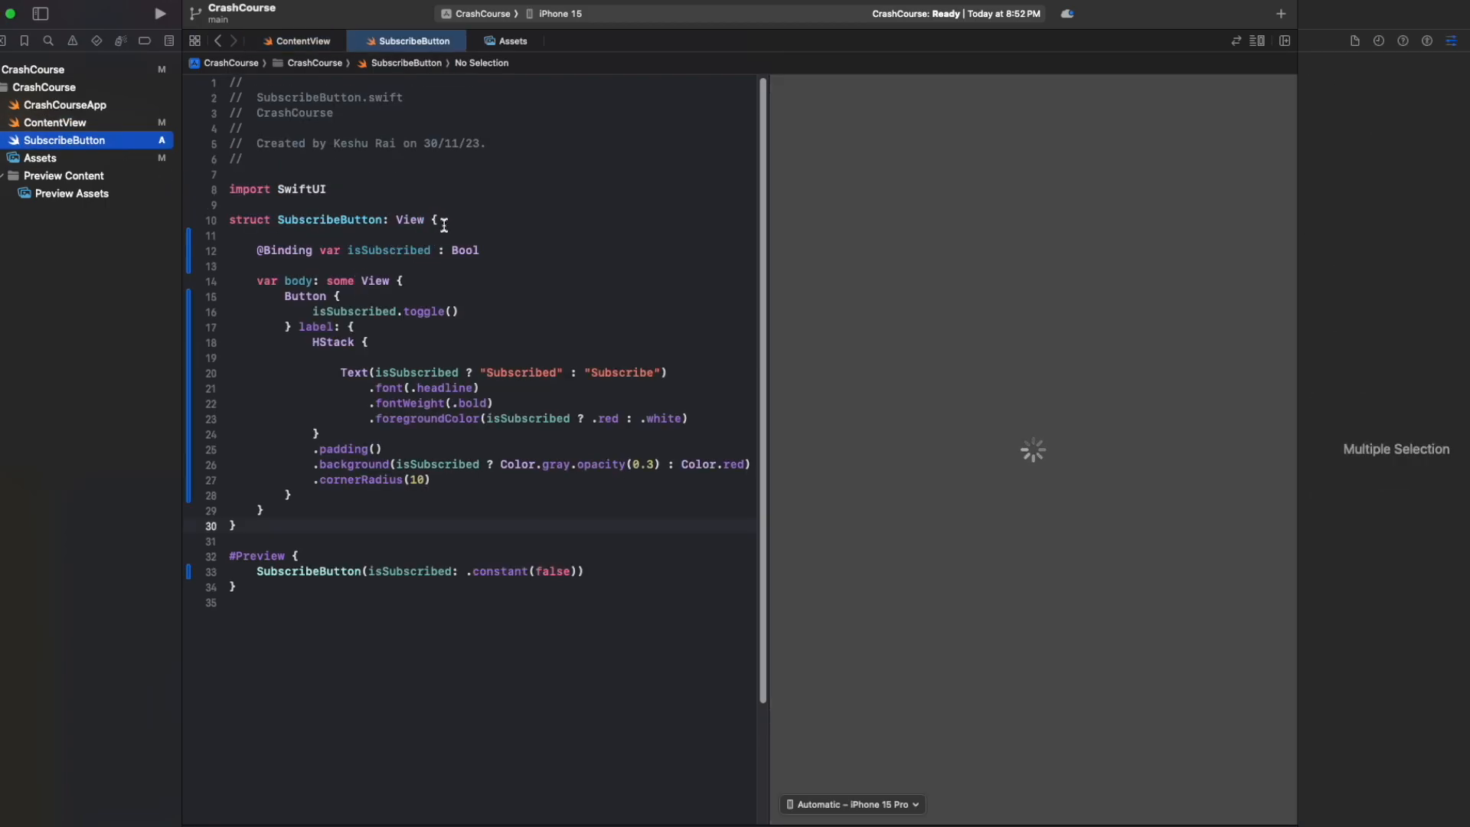
double_click(302, 250)
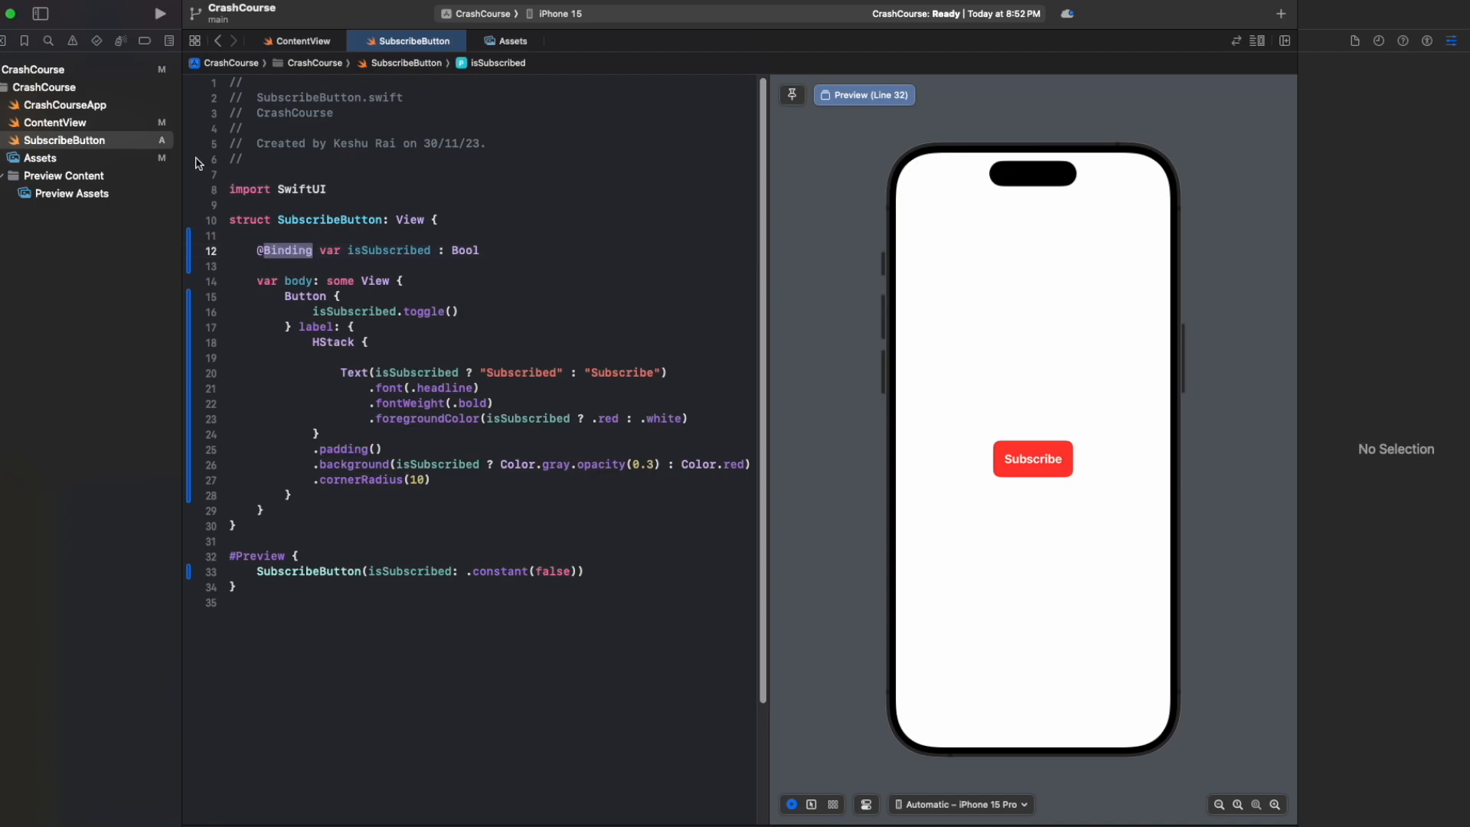
click(287, 251)
double_click(295, 250)
click(502, 250)
click(407, 310)
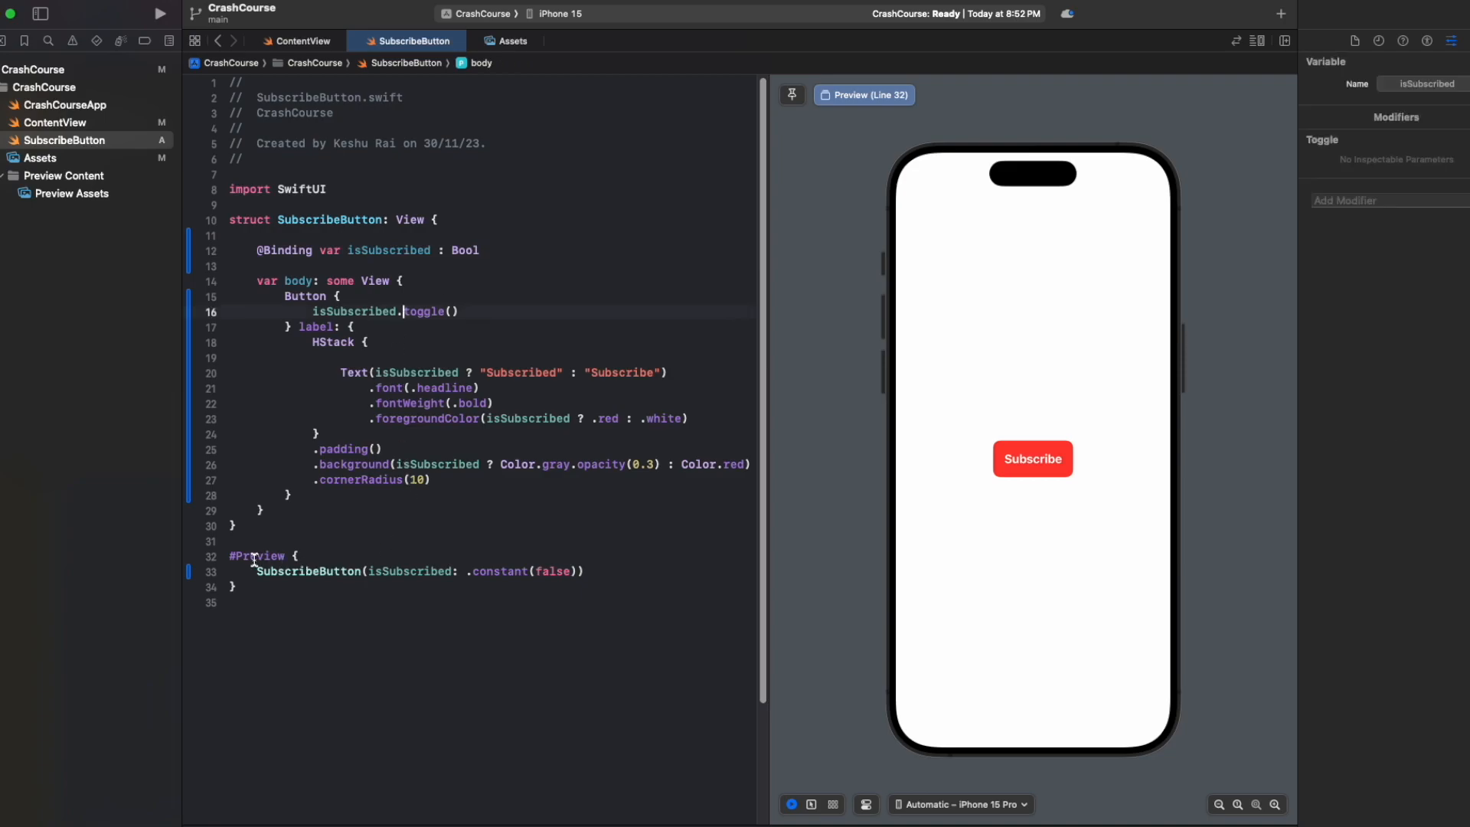
double_click(285, 251)
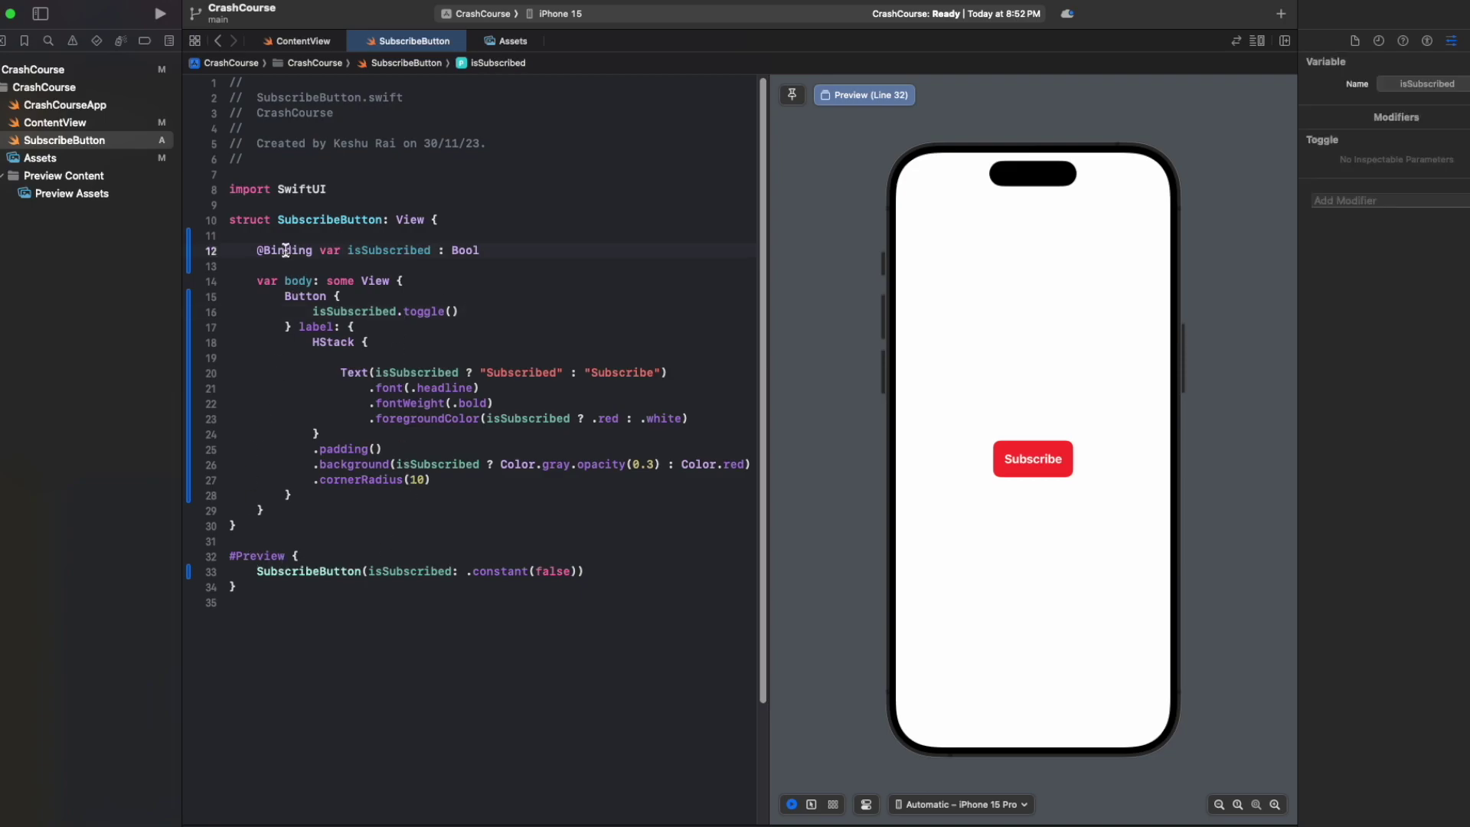
click(503, 570)
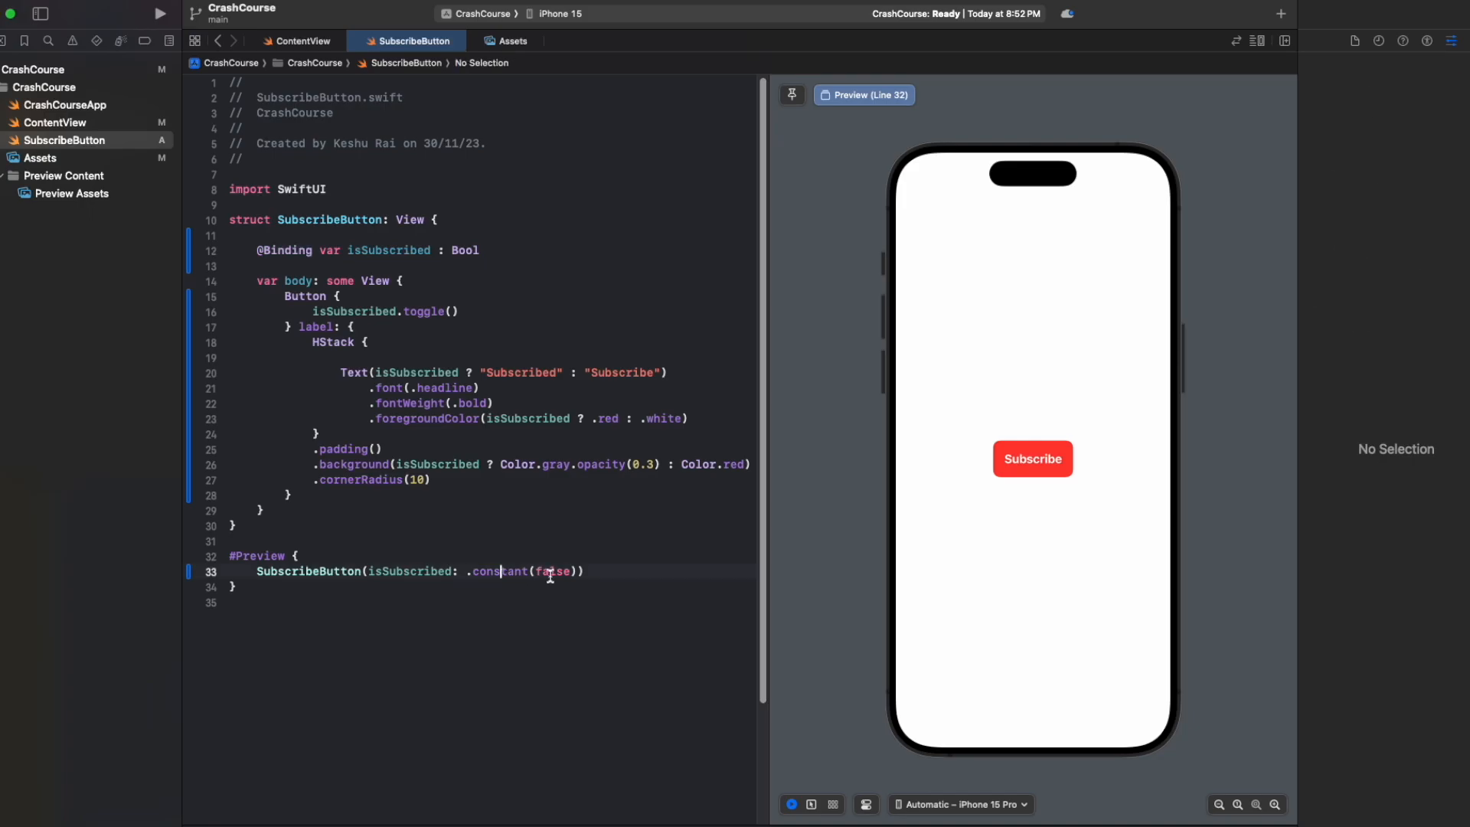
double_click(552, 571)
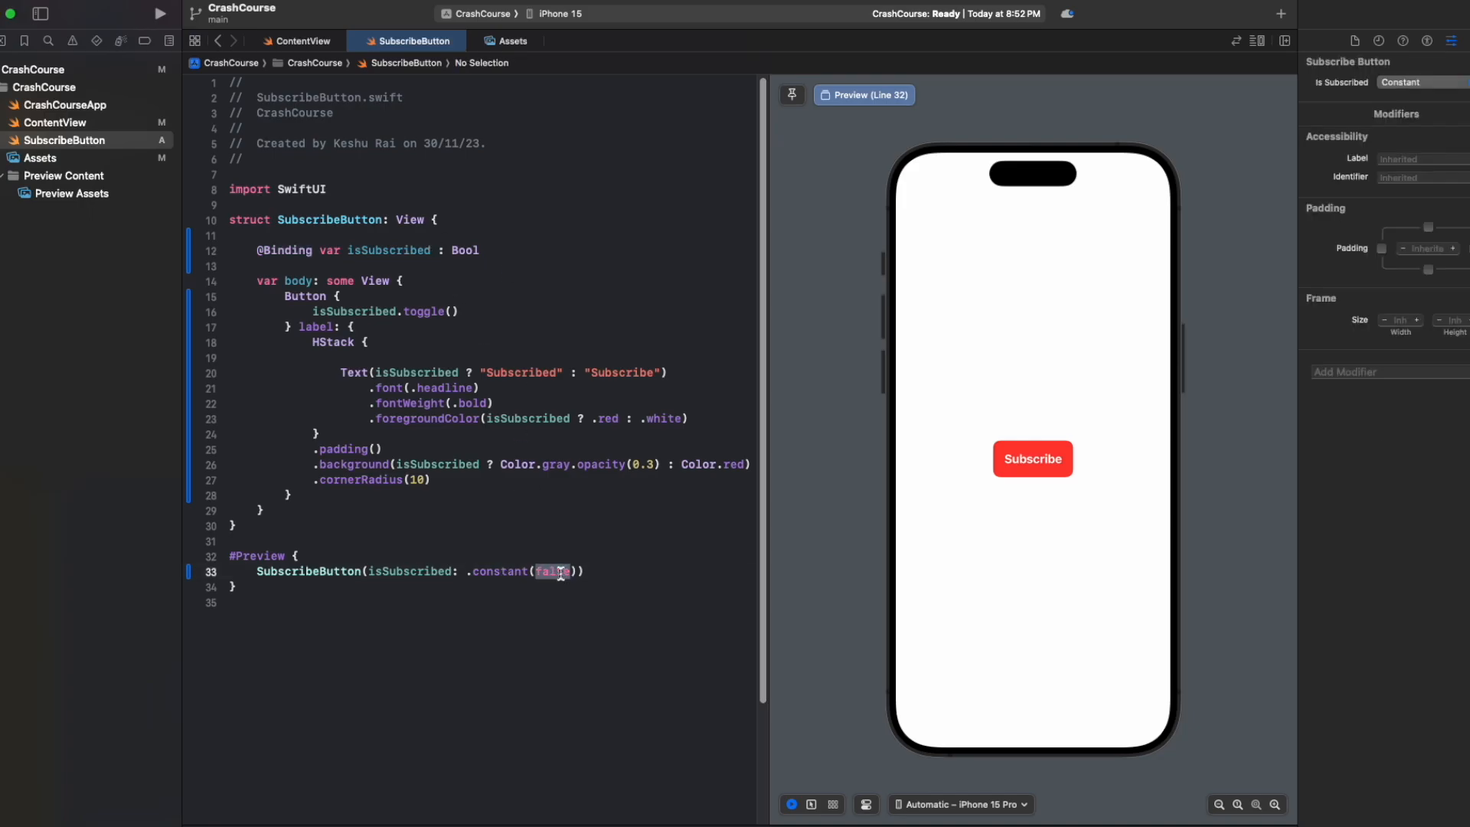
click(55, 121)
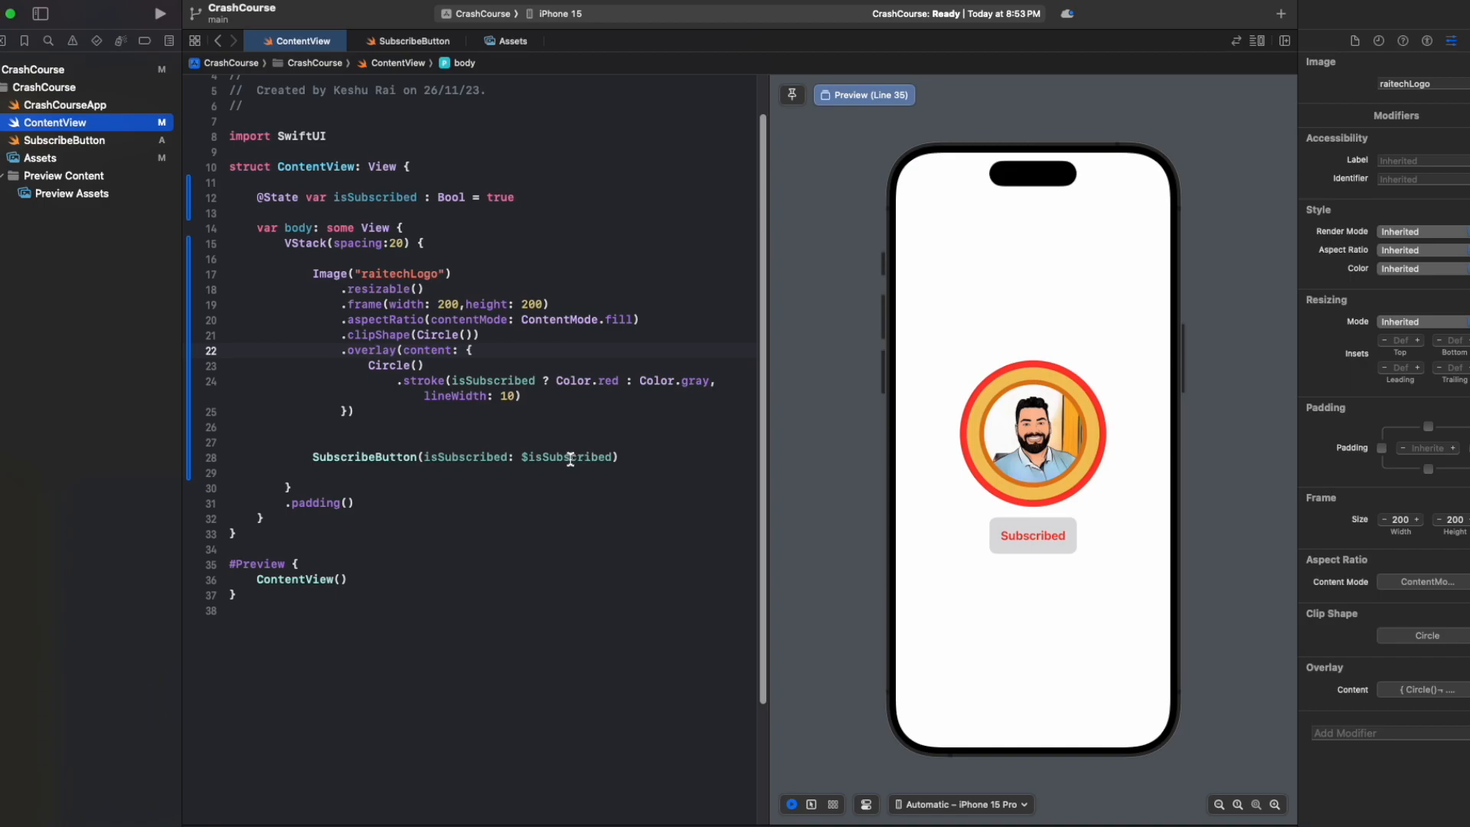
- Retype $ before isSubscribed on line 28 and let the preview refresh
click(524, 457)
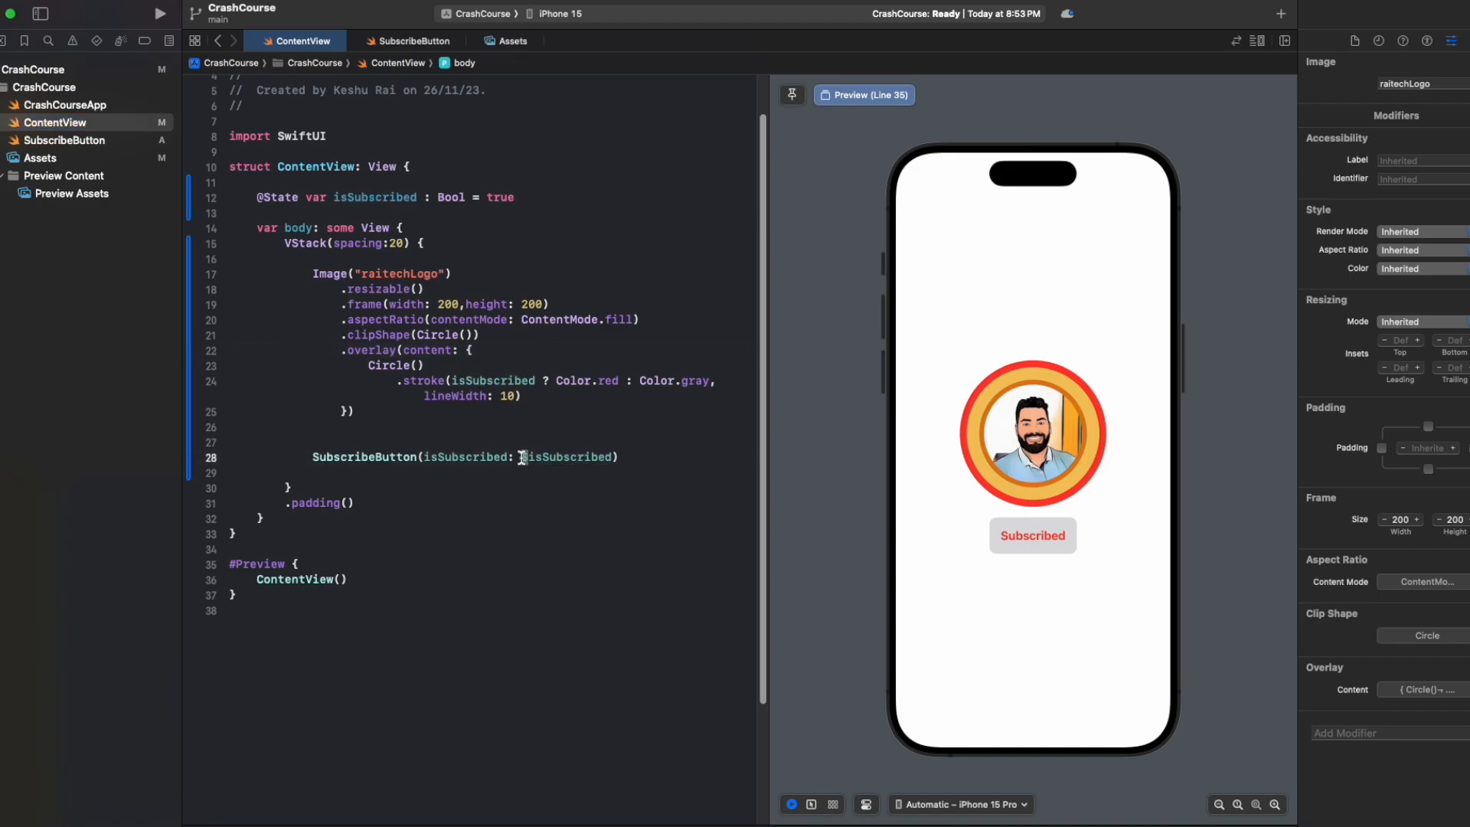
text($)
click(538, 474)
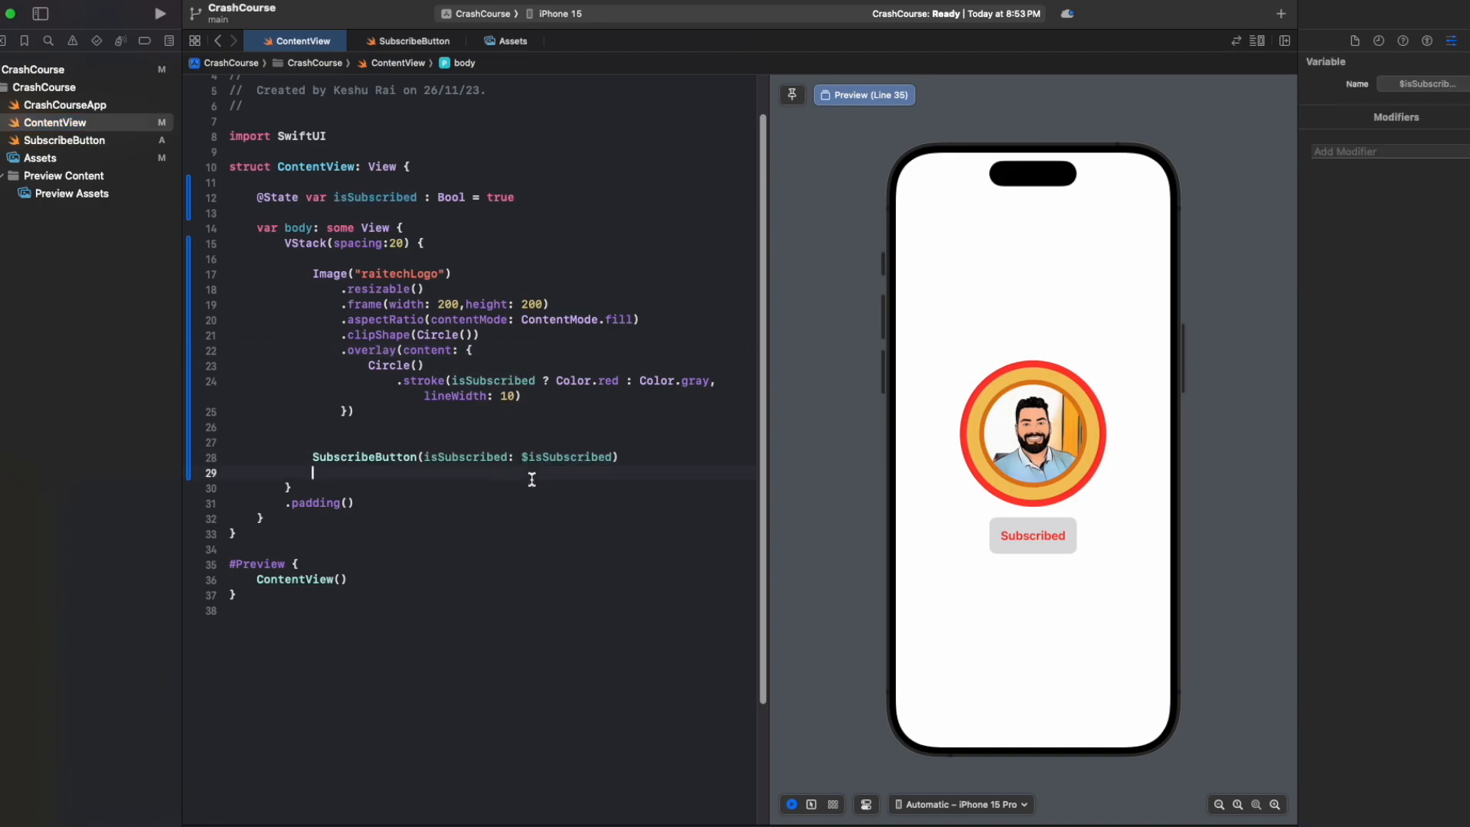